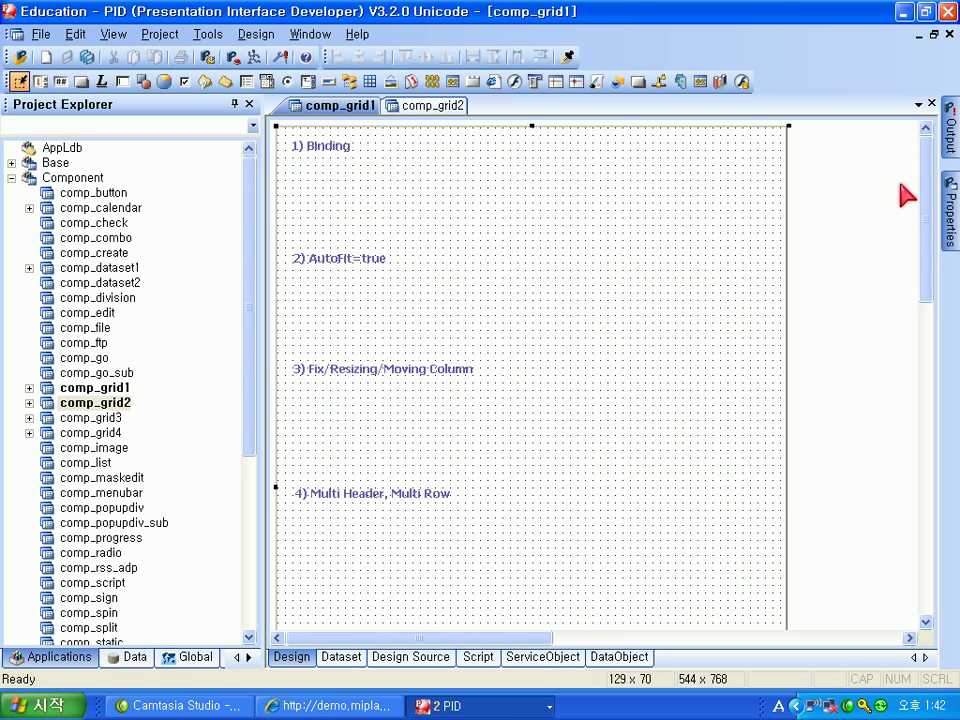
- Inspect the Binding grid's BindDataset property and the ColId of its two body cells in the Grid Contents Editor
{"action": "mouse_move", "coordinate": [935, 200]}
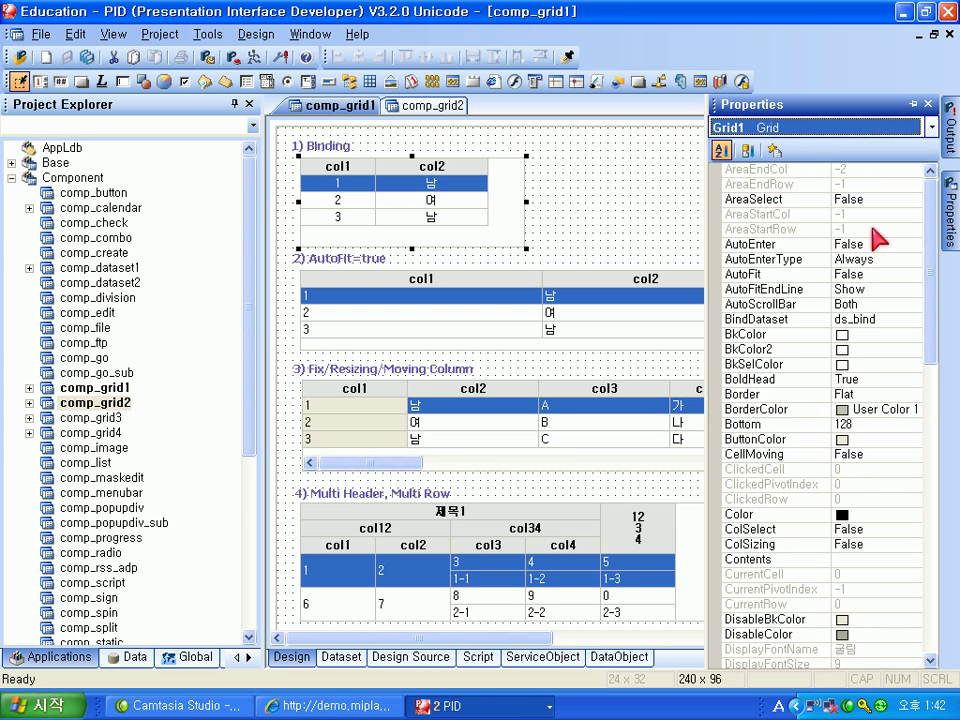
{"action": "left_click", "coordinate": [812, 322]}
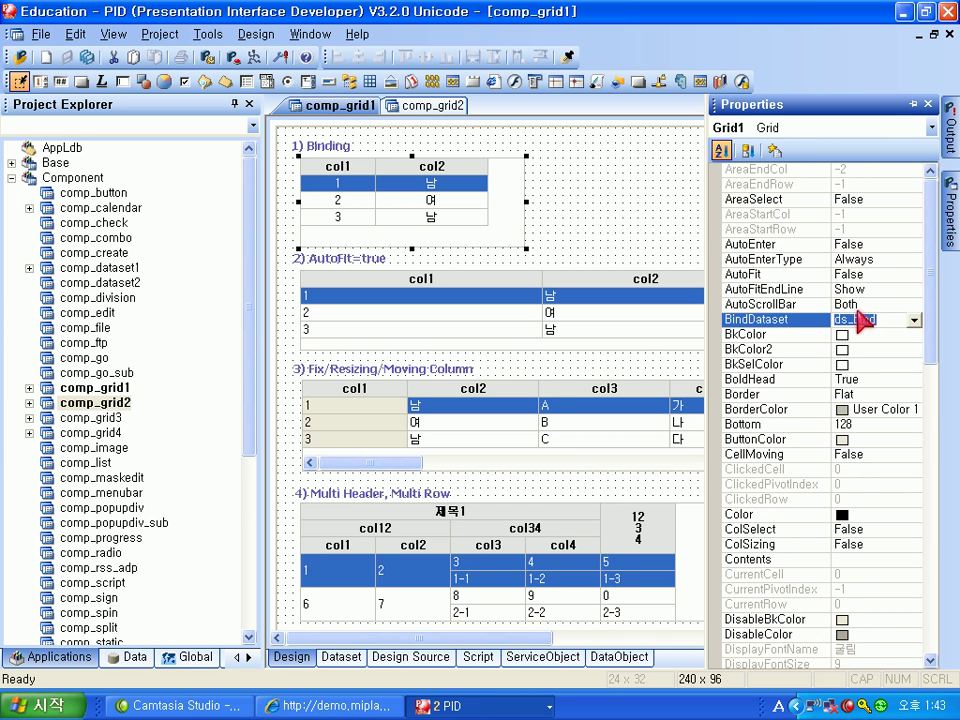
{"action": "double_click", "coordinate": [431, 216]}
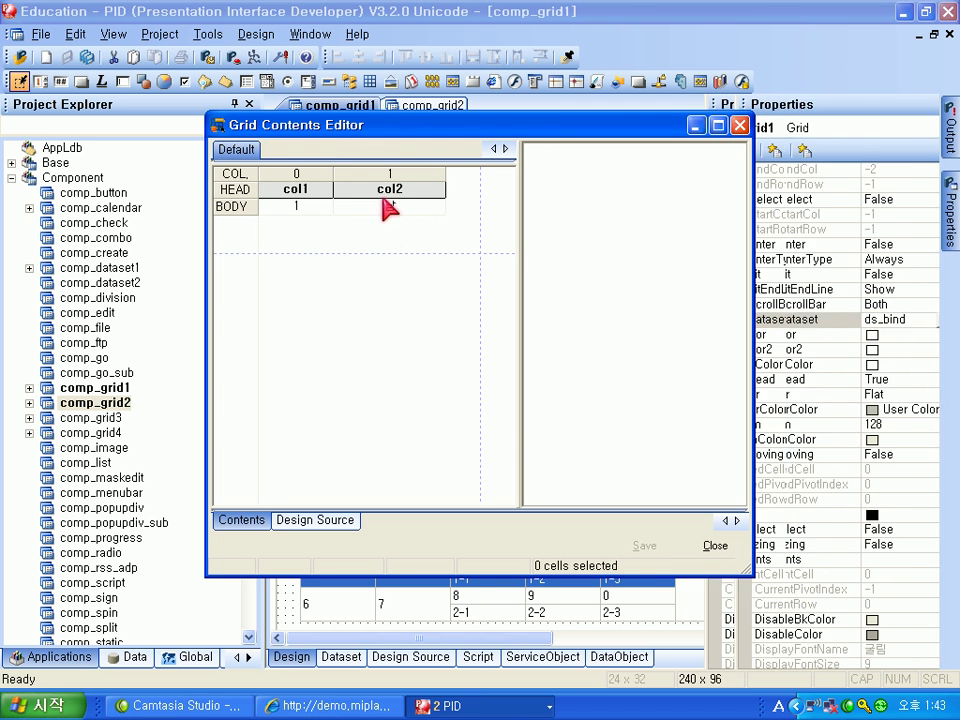
{"action": "left_click", "coordinate": [350, 215]}
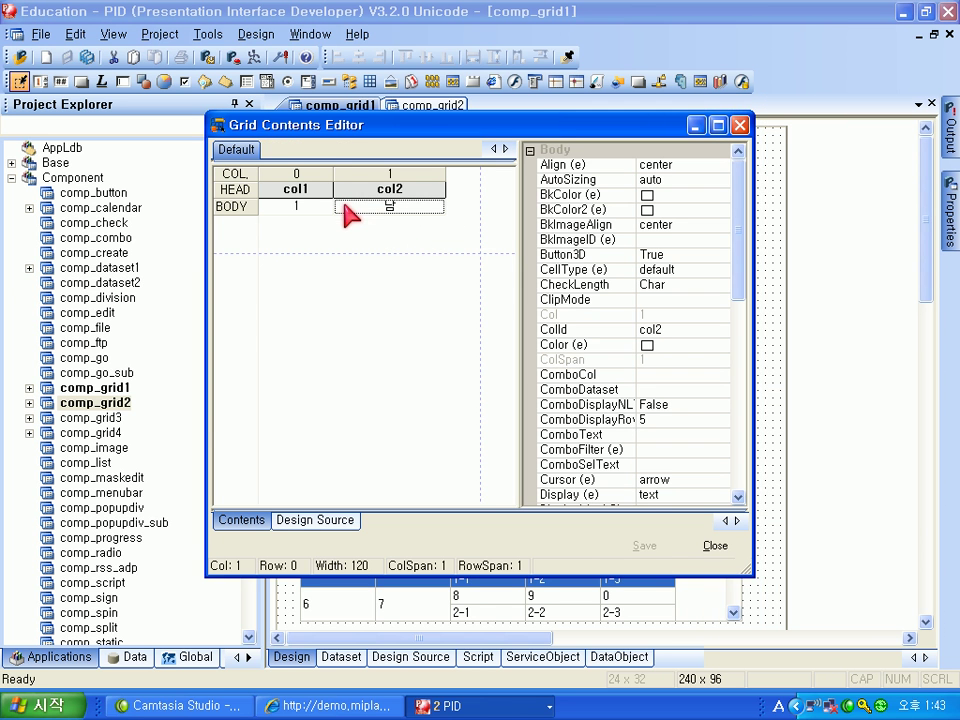
{"action": "left_click", "coordinate": [628, 329]}
{"action": "left_click", "coordinate": [326, 211]}
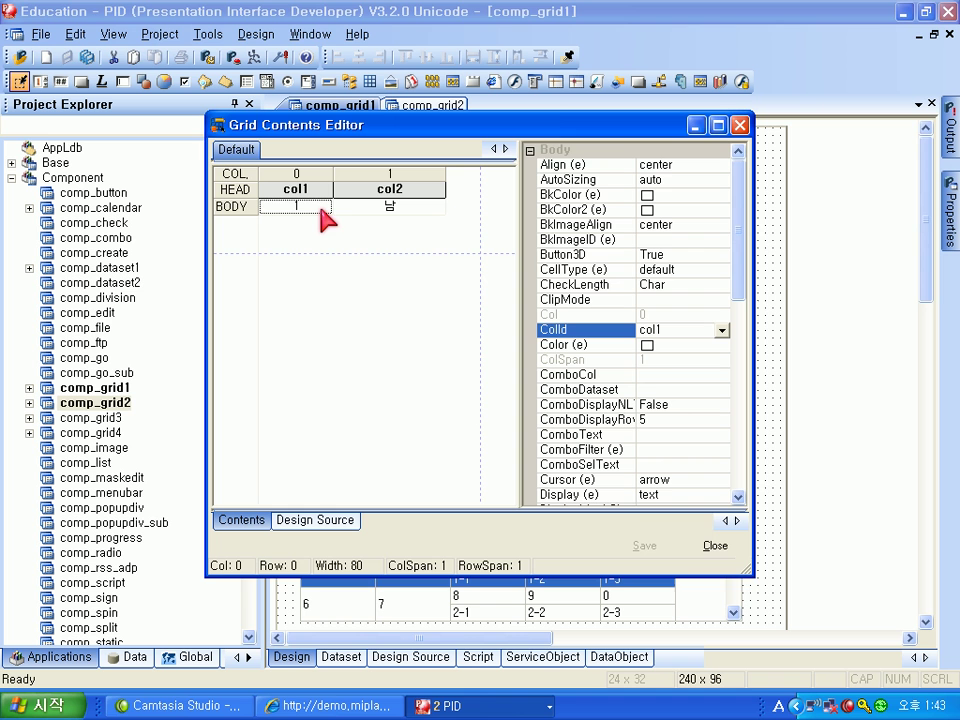
{"action": "left_click", "coordinate": [716, 546]}
- Widen the Binding grid to 480 to match the AutoFit grid, and check its column layout in the Grid Contents Editor
{"action": "left_click", "coordinate": [487, 331]}
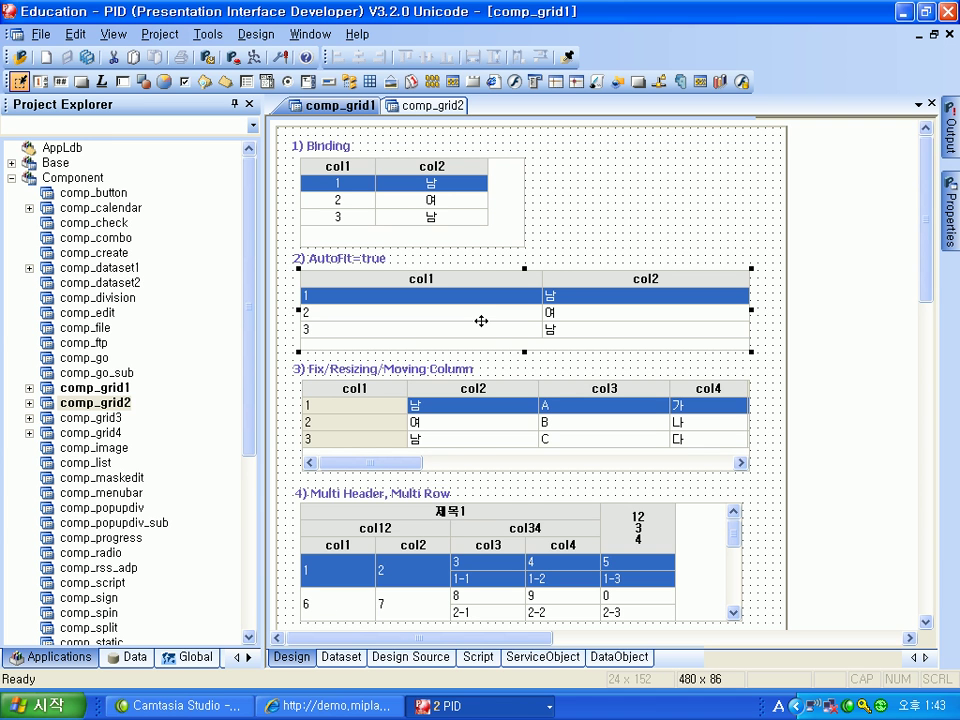
{"action": "left_click", "coordinate": [430, 202]}
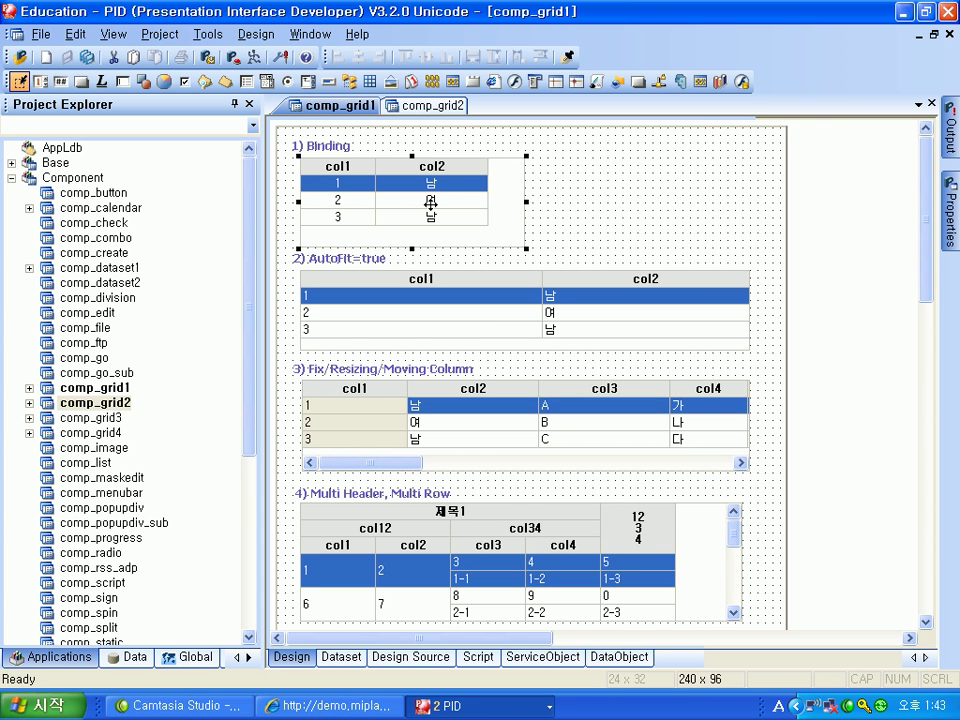
{"action": "mouse_move", "coordinate": [526, 202]}
{"action": "left_mouse_down"}
{"action": "mouse_move", "coordinate": [733, 240]}
{"action": "mouse_move", "coordinate": [737, 214]}
{"action": "mouse_move", "coordinate": [559, 206]}
{"action": "mouse_move", "coordinate": [524, 195]}
{"action": "left_mouse_up"}
{"action": "left_click", "coordinate": [592, 199]}
{"action": "left_click", "coordinate": [521, 203]}
{"action": "left_click_drag", "start_coordinate": [523, 203], "coordinate": [750, 203]}
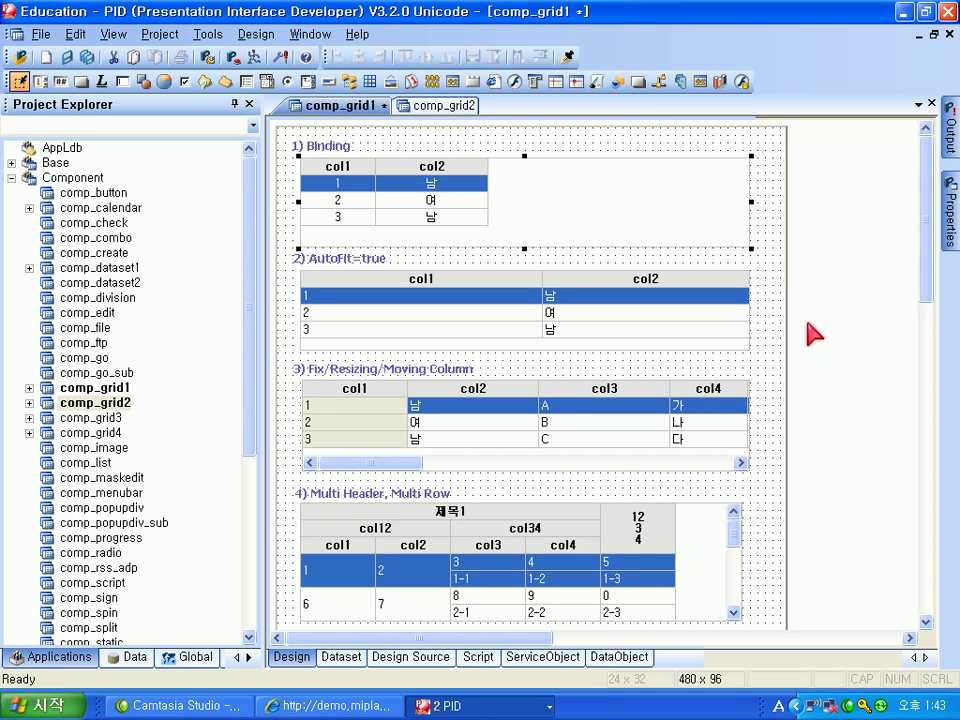
{"action": "double_click", "coordinate": [602, 208]}
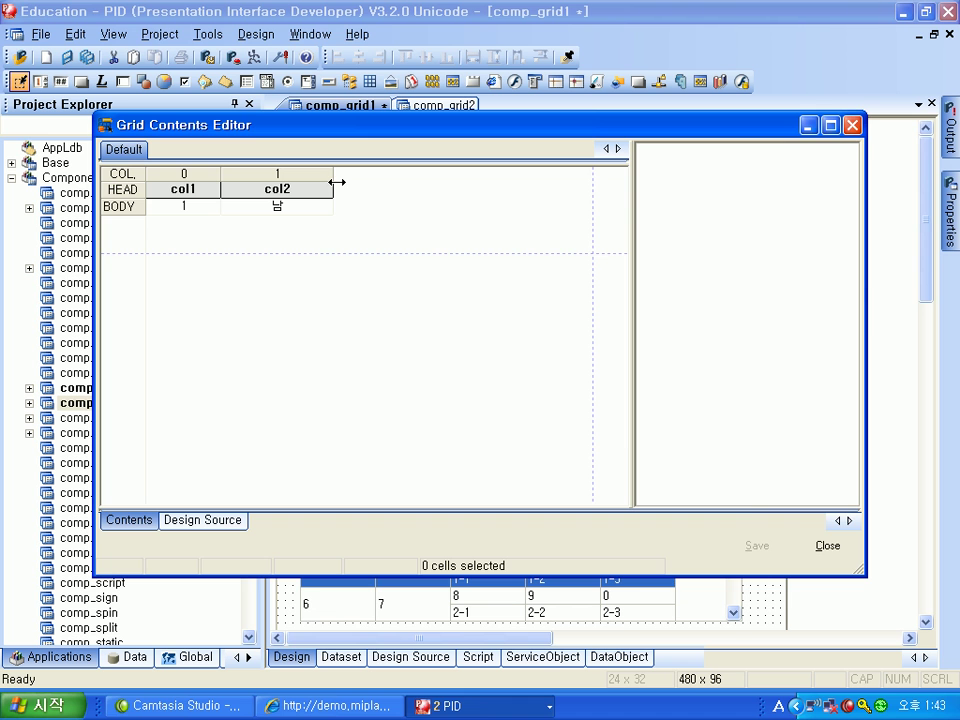
{"action": "left_click", "coordinate": [827, 545]}
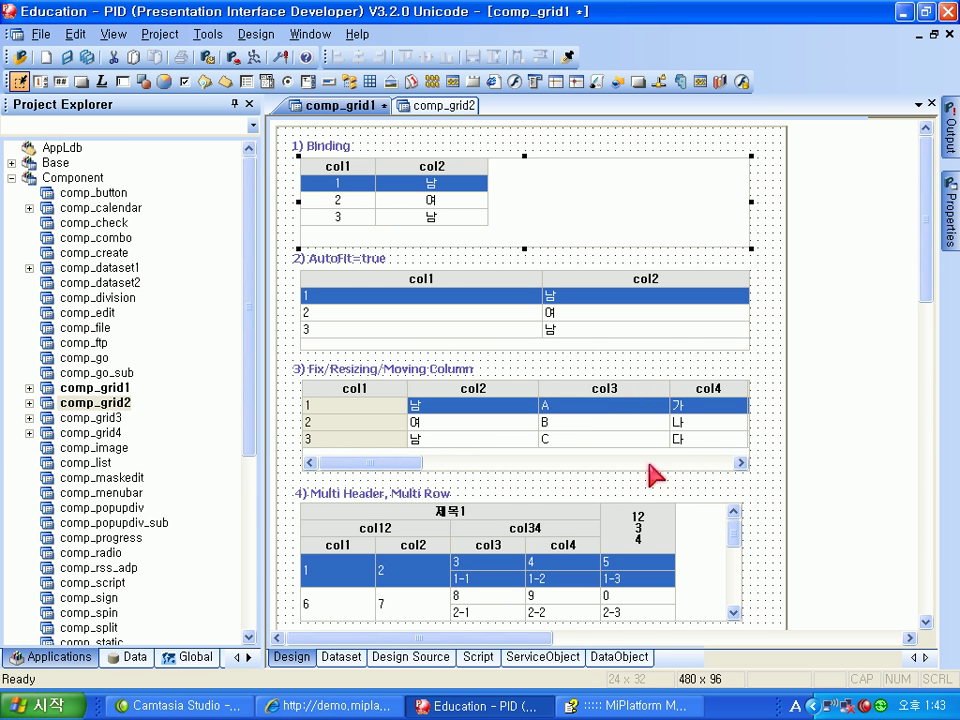
- Open the AutoFit grid's contents for editing and set the width of column 0 (col1) to 100
{"action": "left_click", "coordinate": [316, 258]}
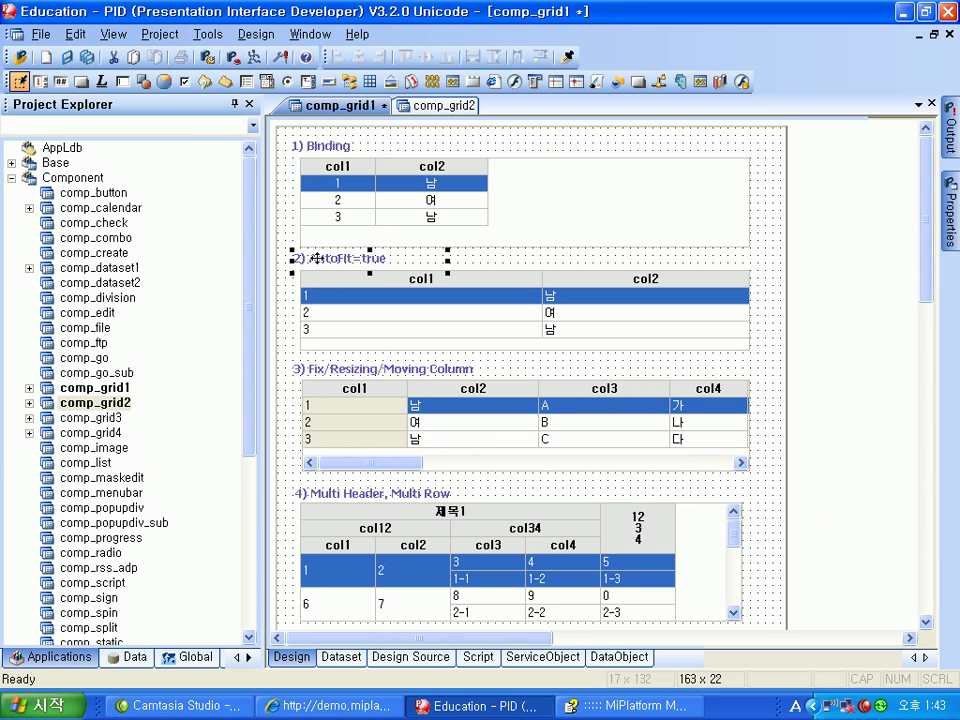
{"action": "left_click", "coordinate": [589, 339]}
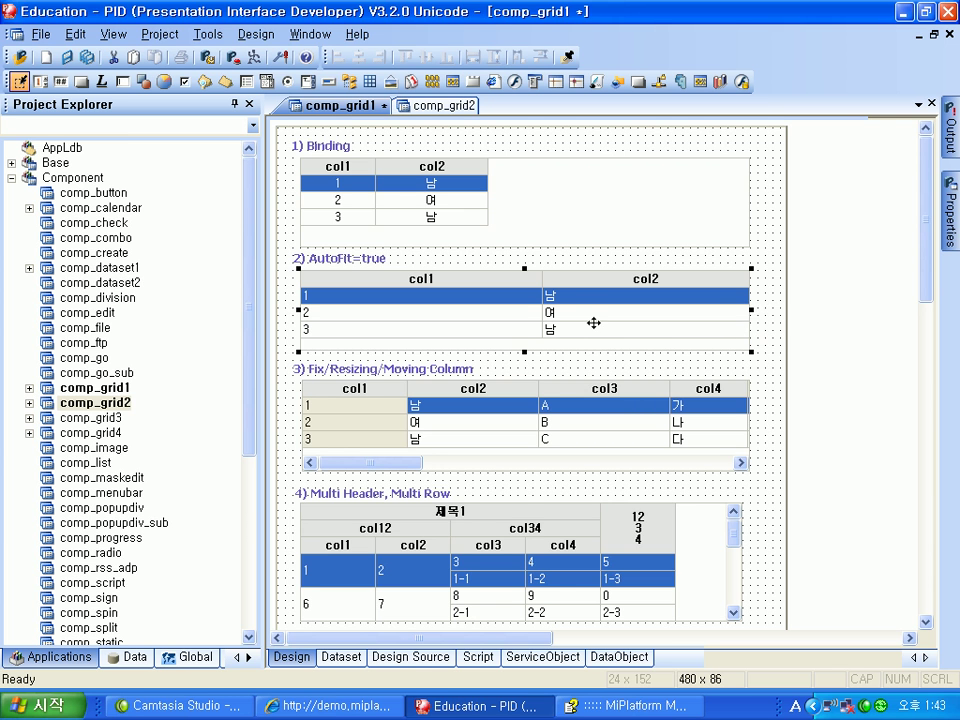
{"action": "double_click", "coordinate": [593, 322]}
{"action": "left_click", "coordinate": [214, 178]}
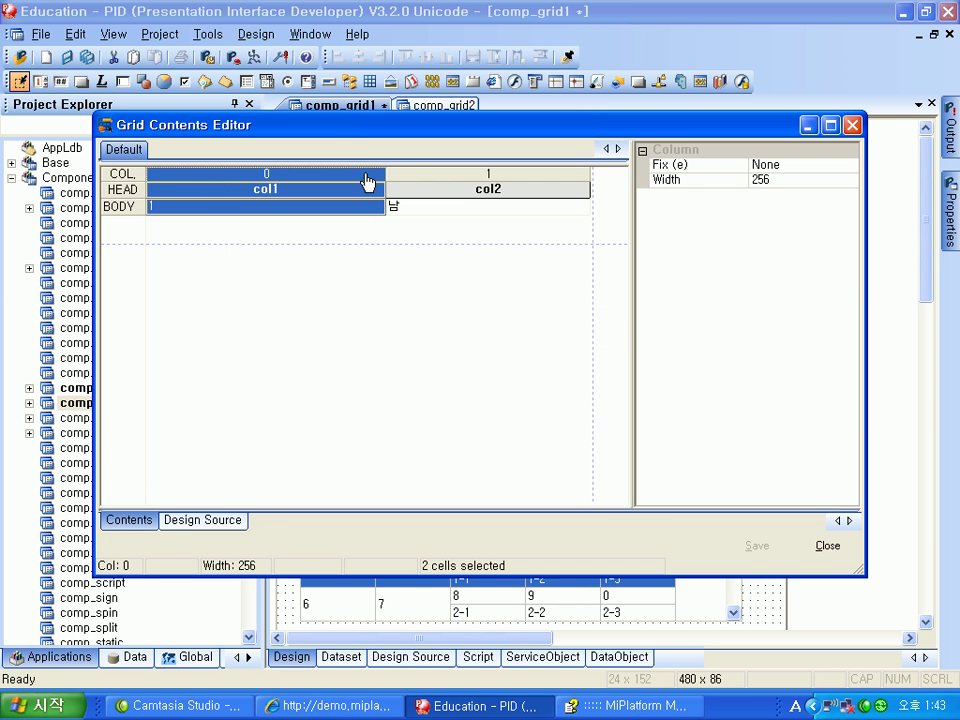
{"action": "left_click", "coordinate": [786, 180]}
{"action": "type", "text": "100"}
{"action": "key", "text": "Return"}
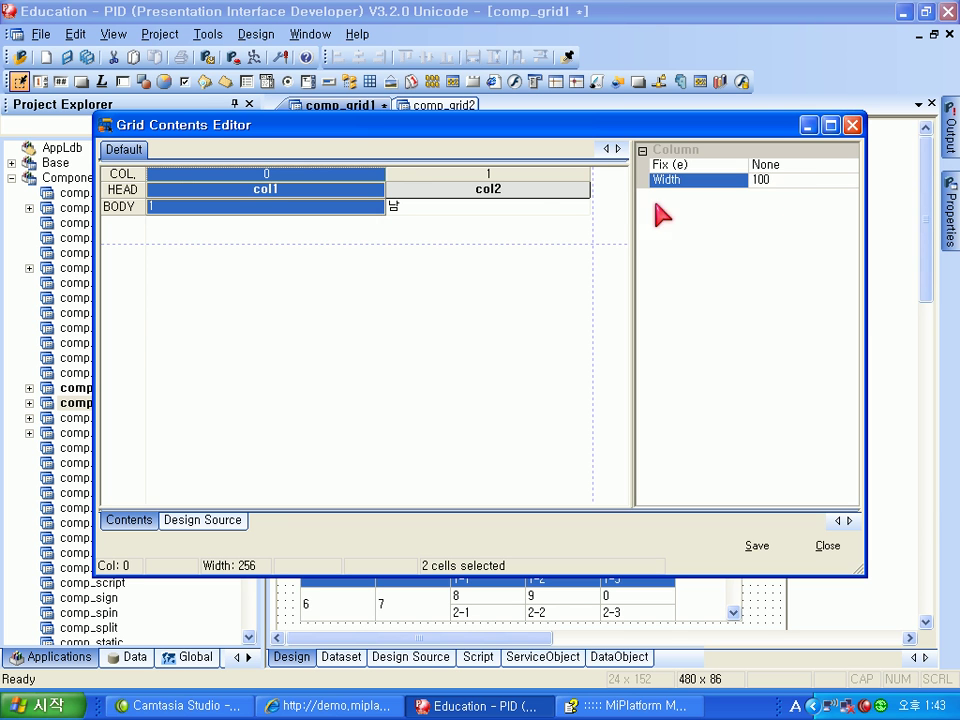
- Set the width of column 1 (col2) to 150, save the grid contents and close the editor
{"action": "left_click", "coordinate": [401, 187]}
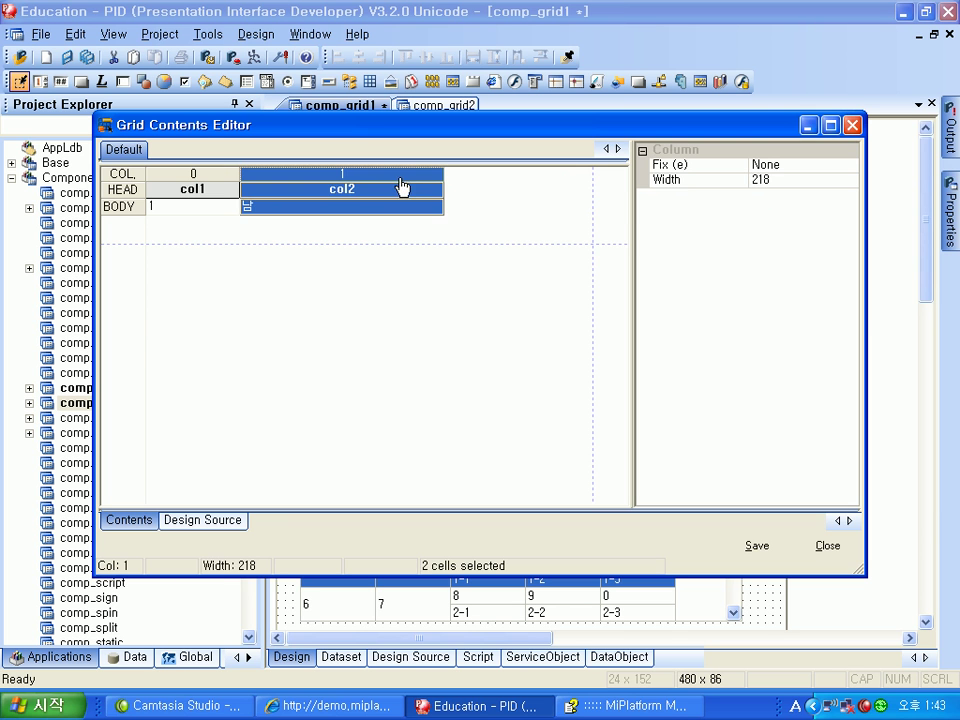
{"action": "left_click", "coordinate": [782, 180]}
{"action": "type", "text": "150"}
{"action": "key", "text": "Return"}
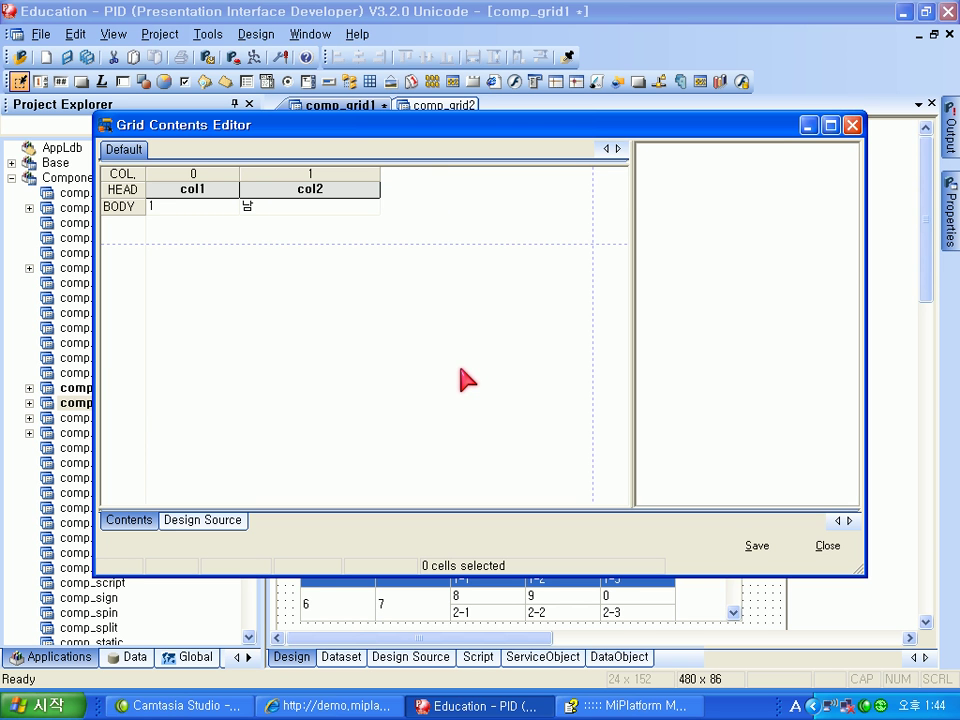
{"action": "left_click", "coordinate": [763, 549]}
{"action": "left_click", "coordinate": [815, 548]}
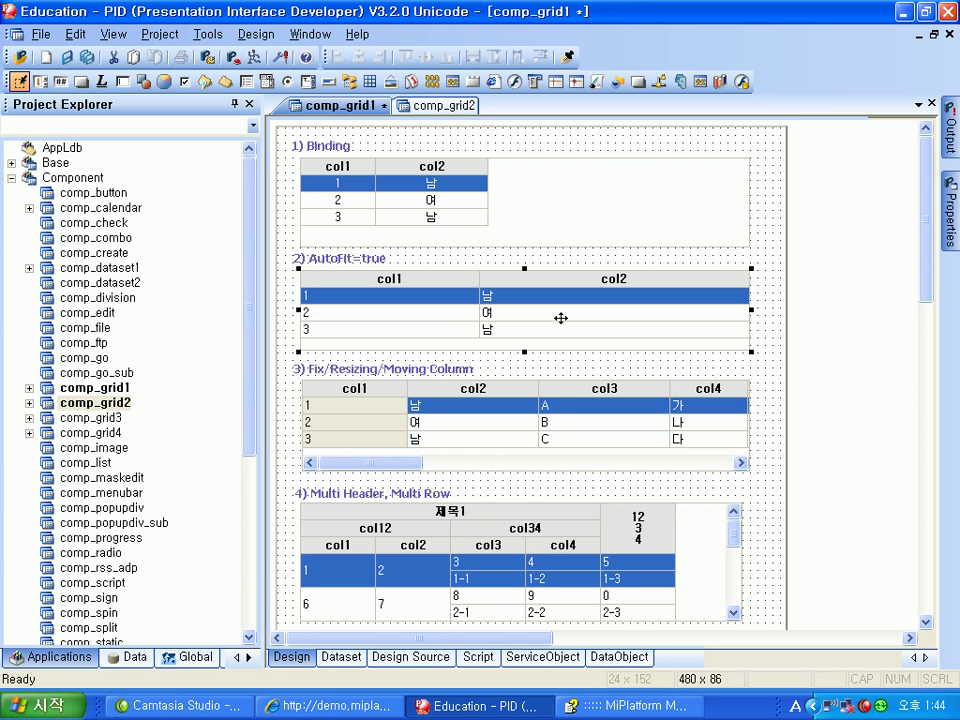
- Examine the AutoFit property of the second grid
{"action": "mouse_move", "coordinate": [957, 217]}
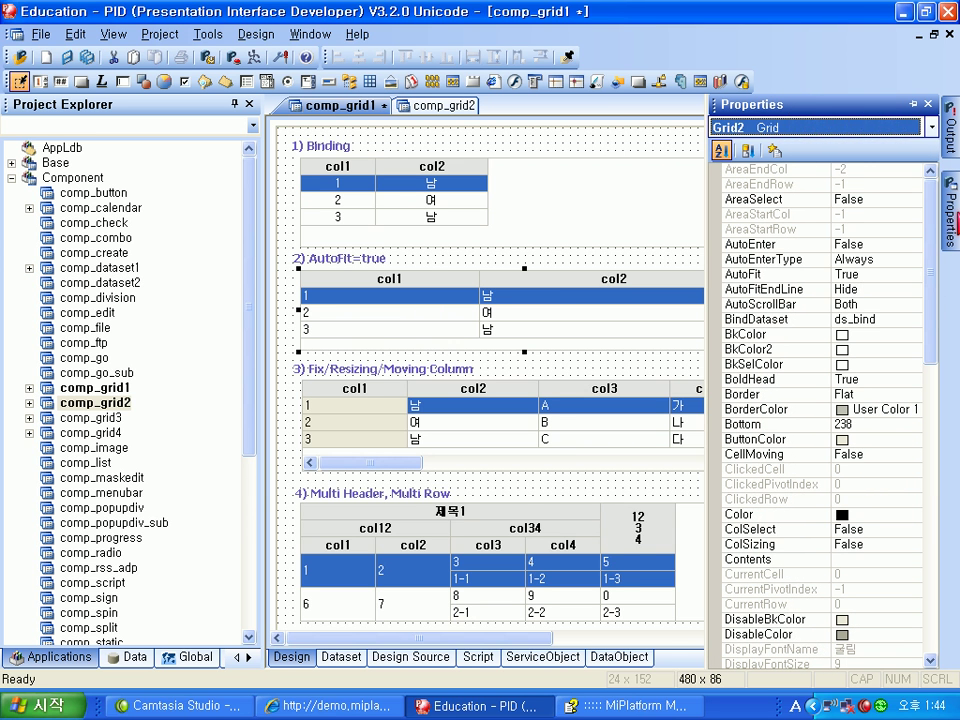
{"action": "left_click", "coordinate": [780, 274]}
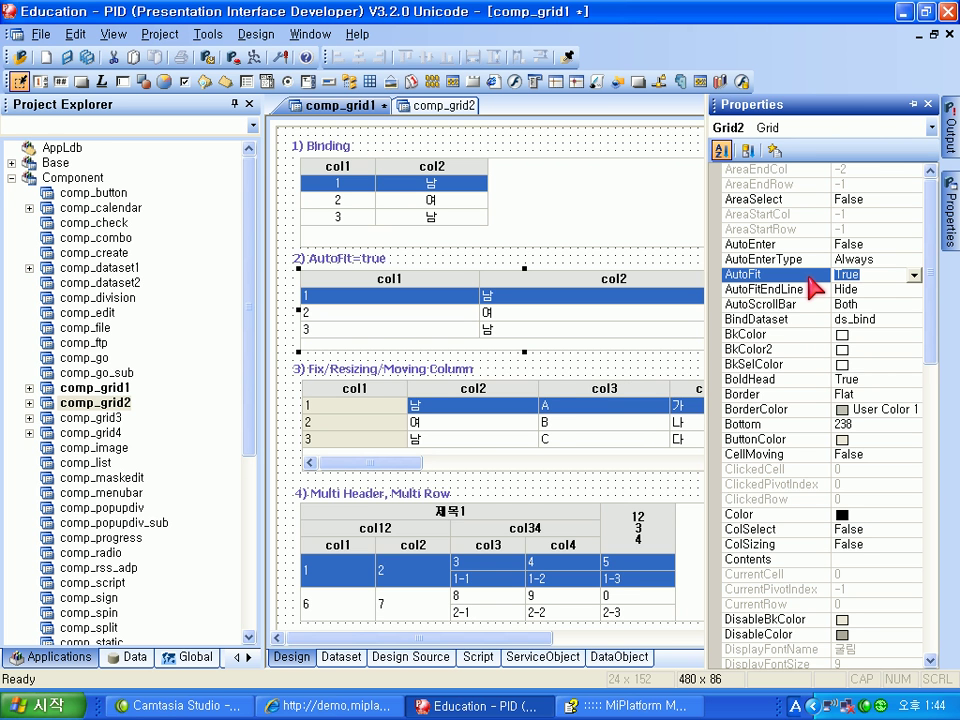
{"action": "left_click", "coordinate": [603, 376]}
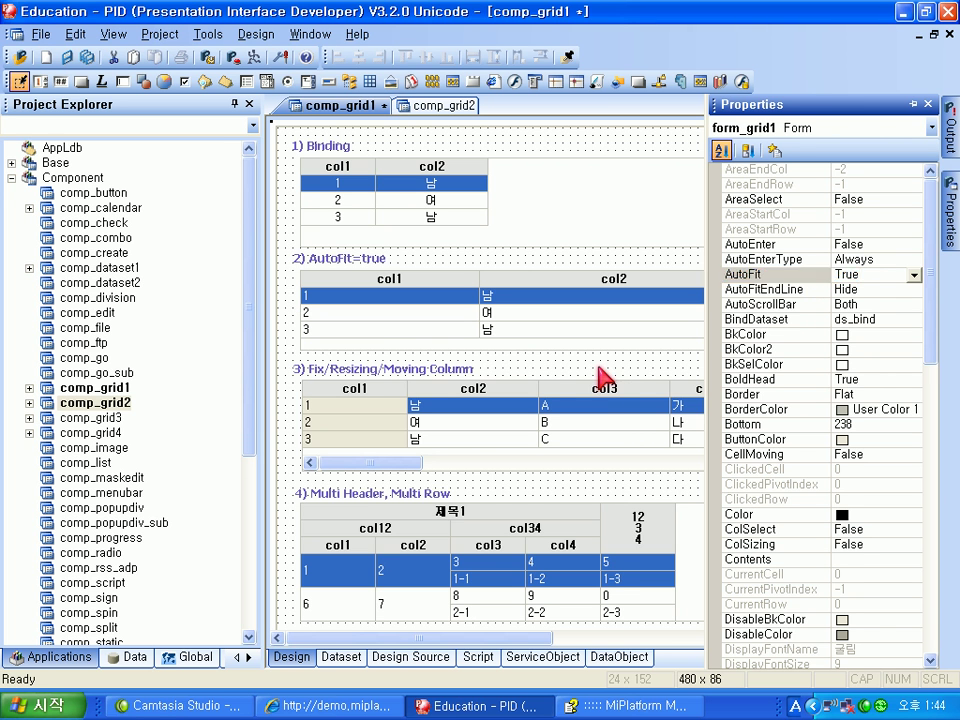
- Test the column fitting by narrowing the AutoFit grid to about 296 and widening it back to 480
{"action": "left_click", "coordinate": [606, 334]}
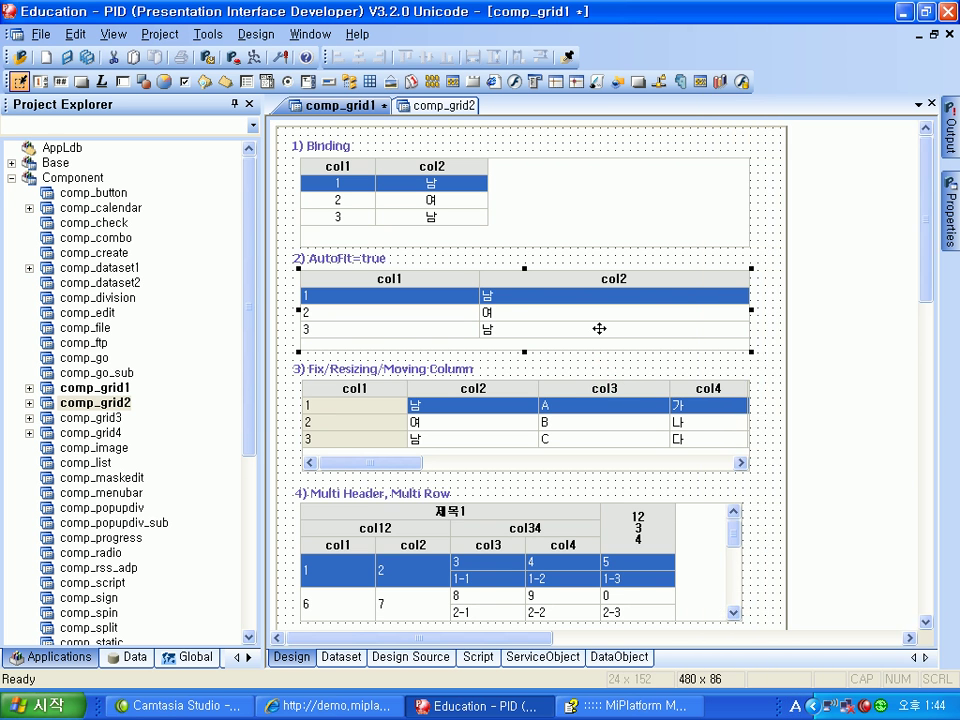
{"action": "left_click_drag", "start_coordinate": [750, 311], "coordinate": [576, 321]}
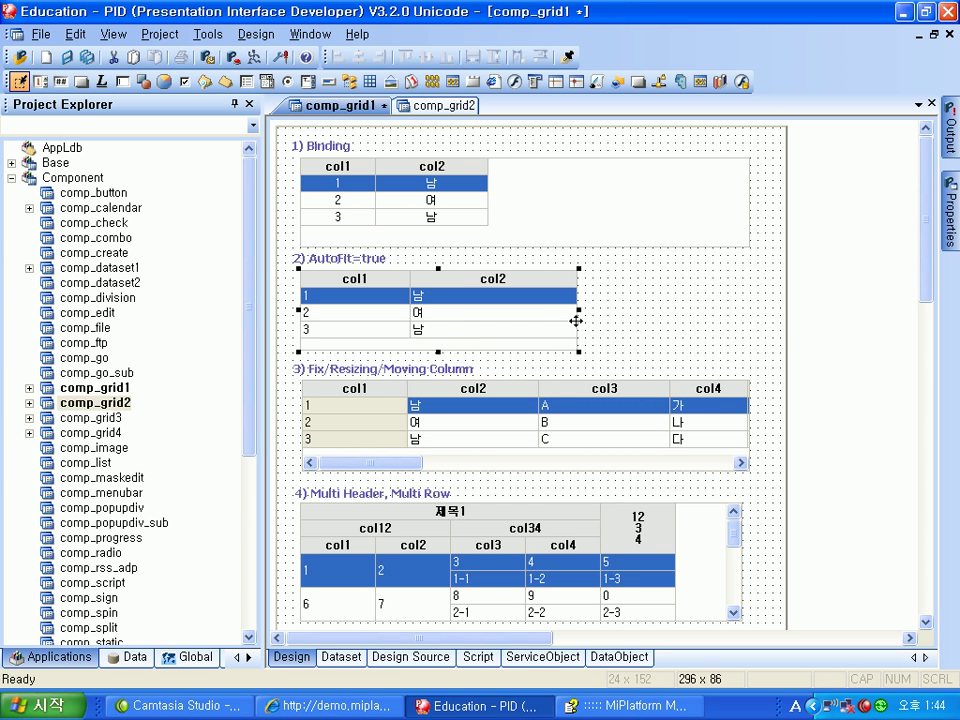
{"action": "left_click_drag", "start_coordinate": [578, 311], "coordinate": [749, 315]}
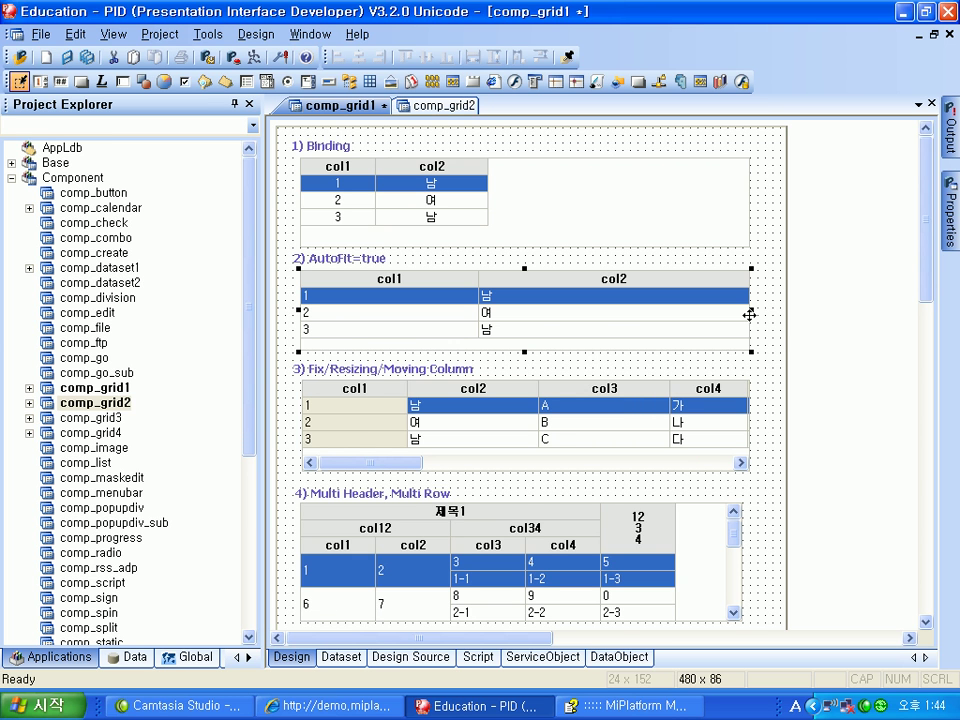
- Open the form's OnSize event handler script and highlight the line that sets Grid2.Width from the window width
{"action": "left_click", "coordinate": [772, 334]}
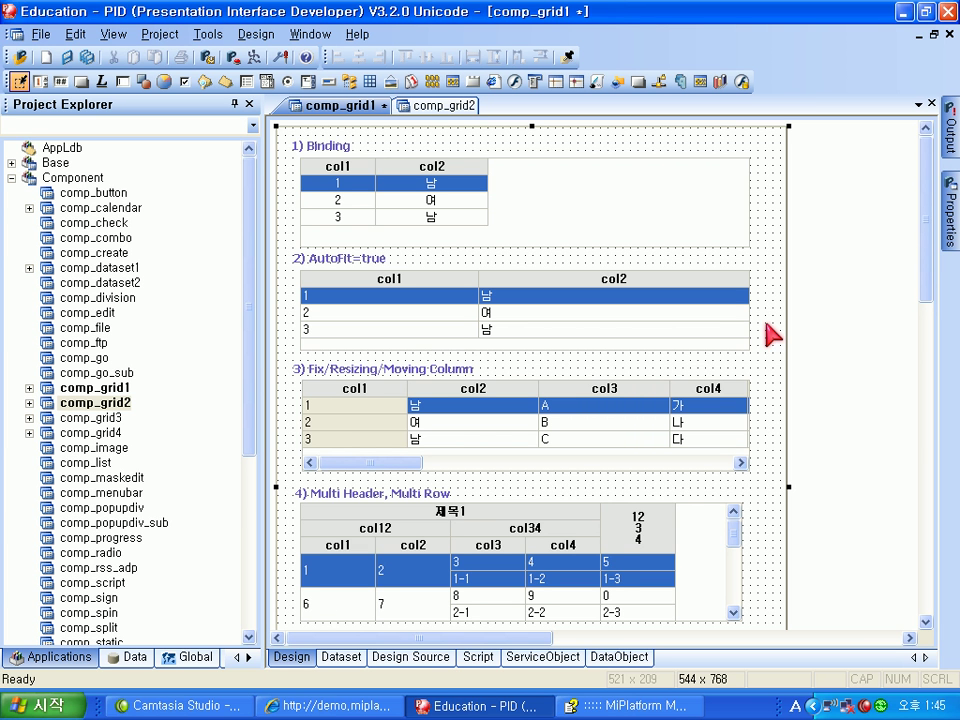
{"action": "mouse_move", "coordinate": [950, 210]}
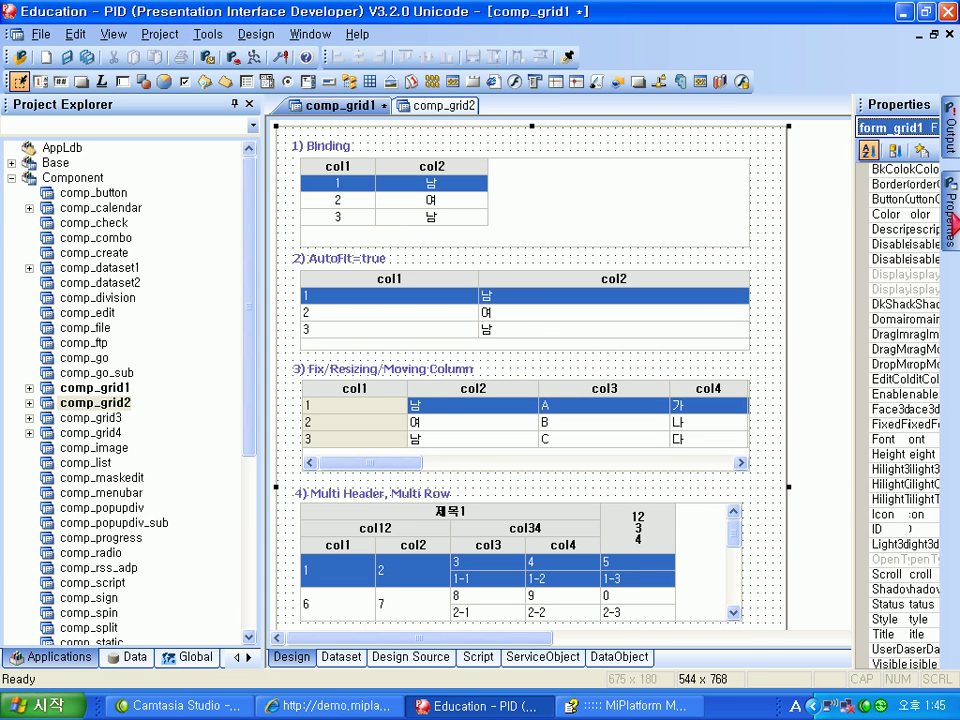
{"action": "left_click", "coordinate": [775, 150]}
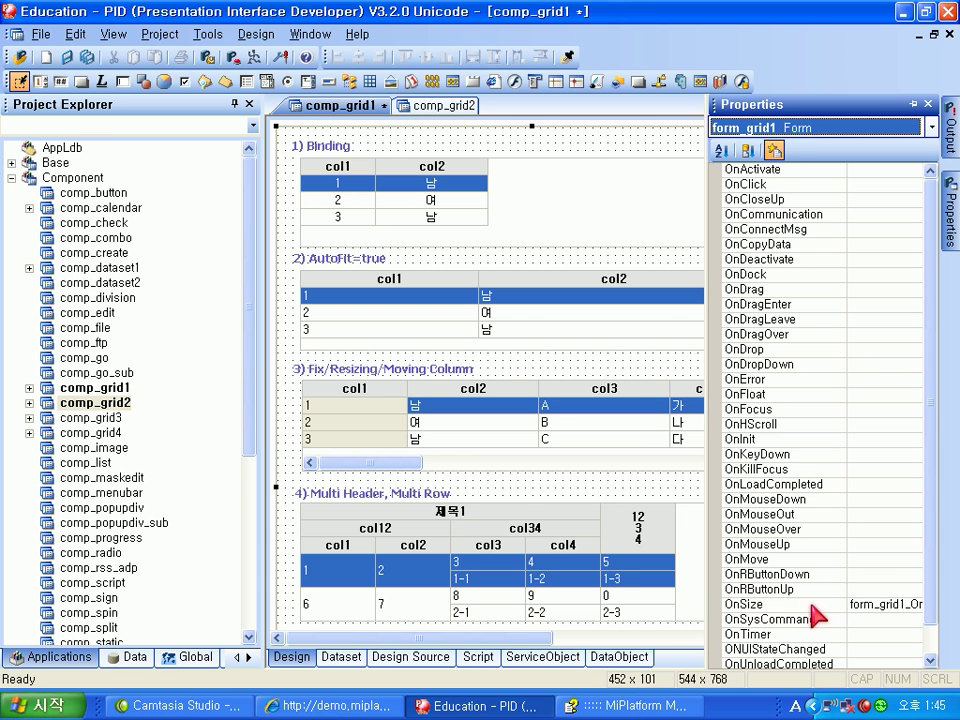
{"action": "left_click_drag", "start_coordinate": [847, 610], "coordinate": [817, 610]}
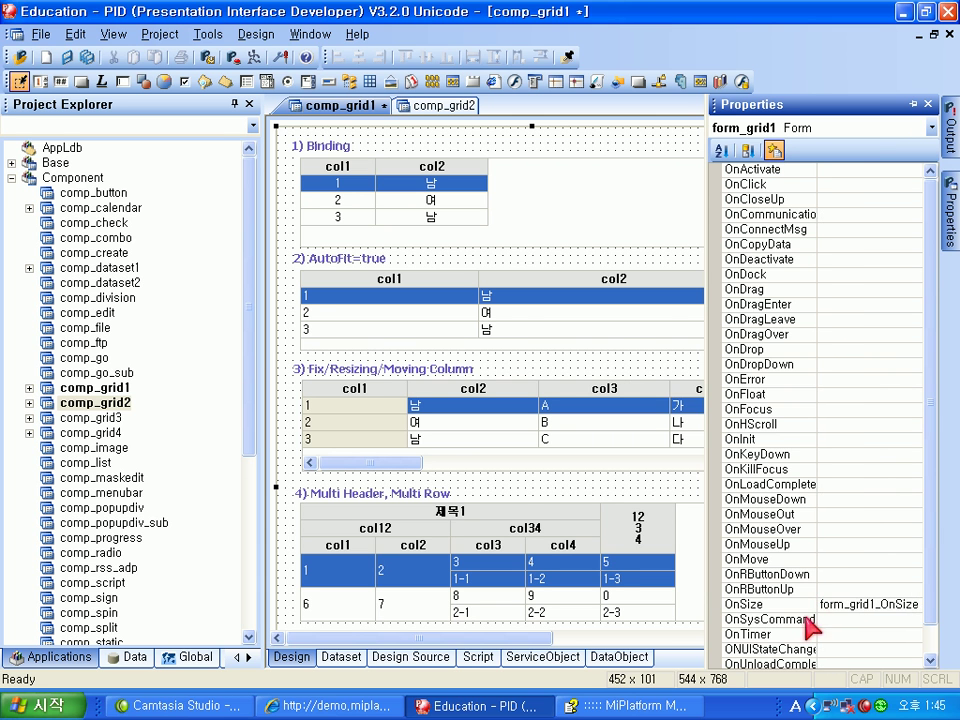
{"action": "left_click", "coordinate": [860, 604]}
{"action": "double_click", "coordinate": [860, 604]}
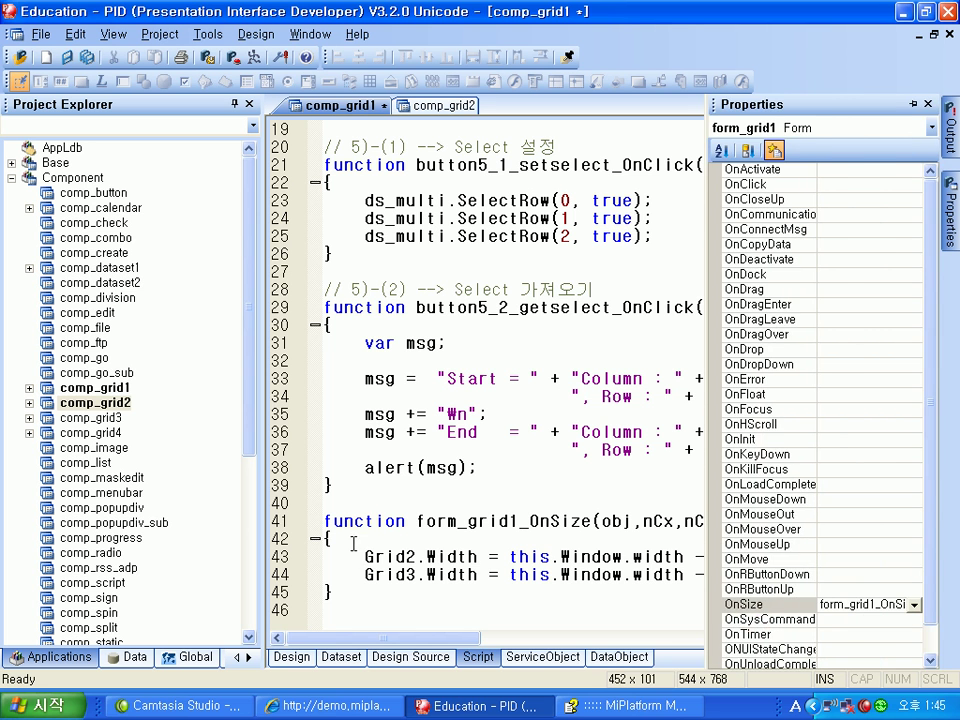
{"action": "left_click_drag", "start_coordinate": [365, 556], "coordinate": [774, 550]}
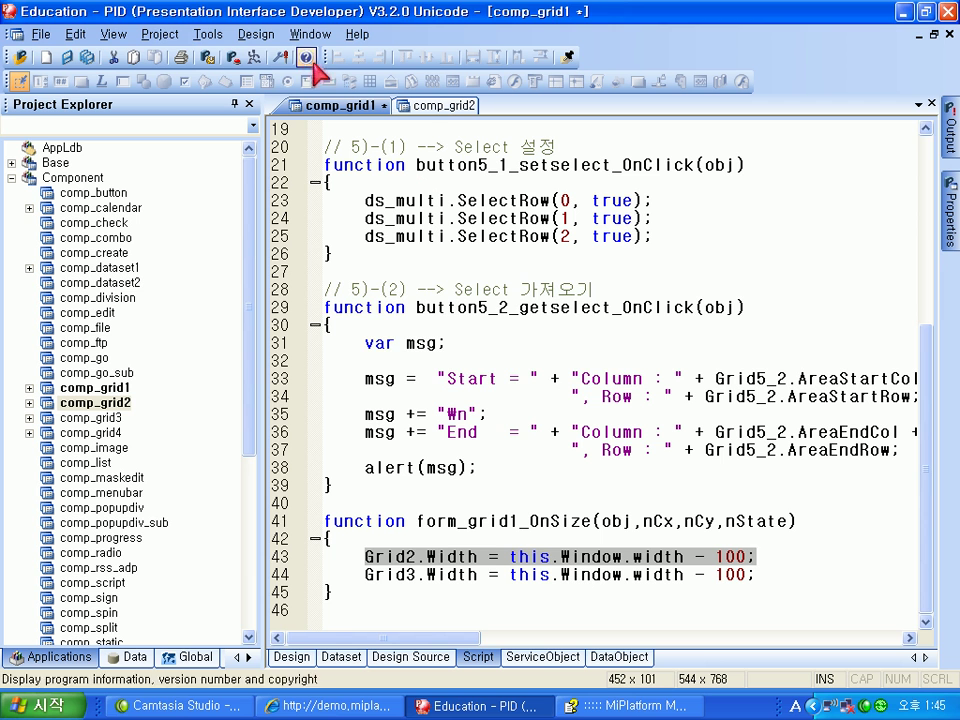
- Run the comp_grid1 form, saving its changes, and widen the running form's window to test the grid resizing
{"action": "left_click", "coordinate": [254, 56]}
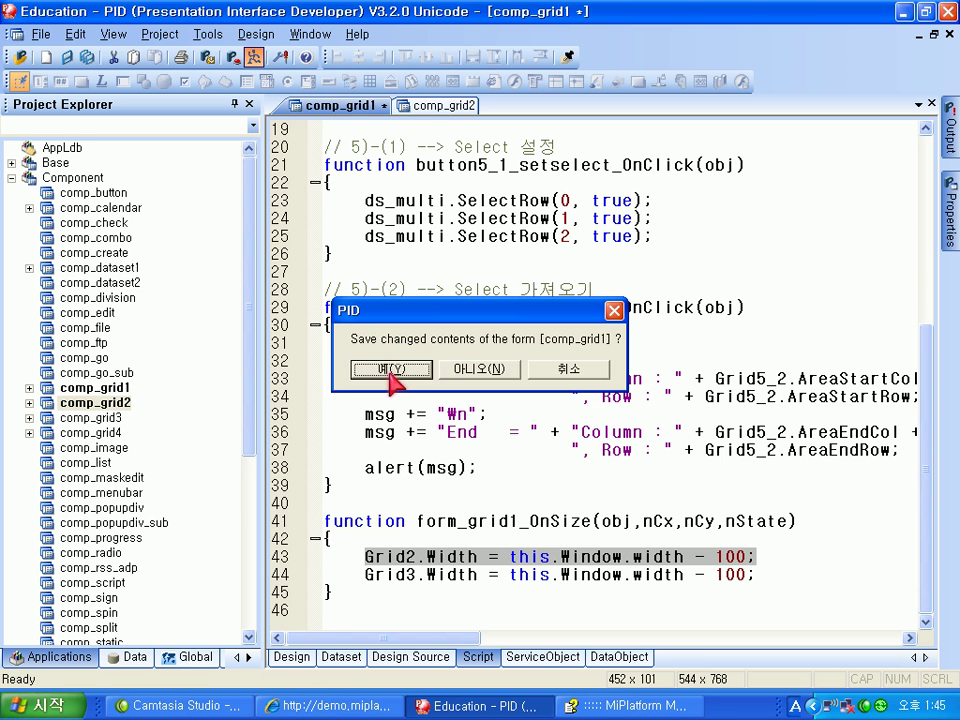
{"action": "left_click", "coordinate": [391, 369]}
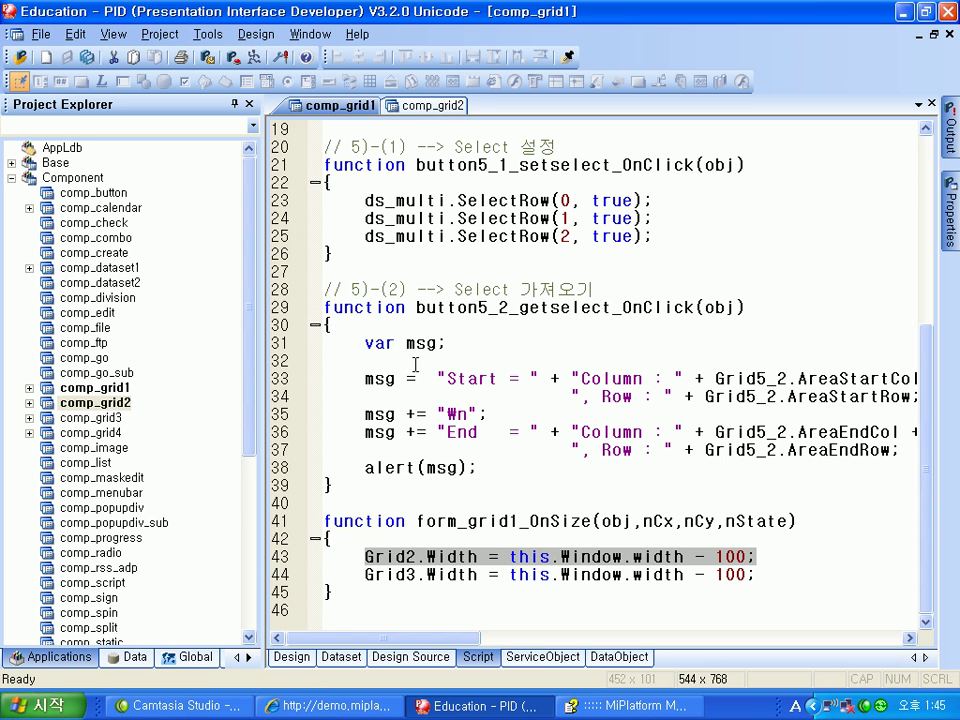
{"action": "left_click_drag", "start_coordinate": [740, 304], "coordinate": [935, 302]}
{"action": "left_click_drag", "start_coordinate": [818, 303], "coordinate": [887, 317]}
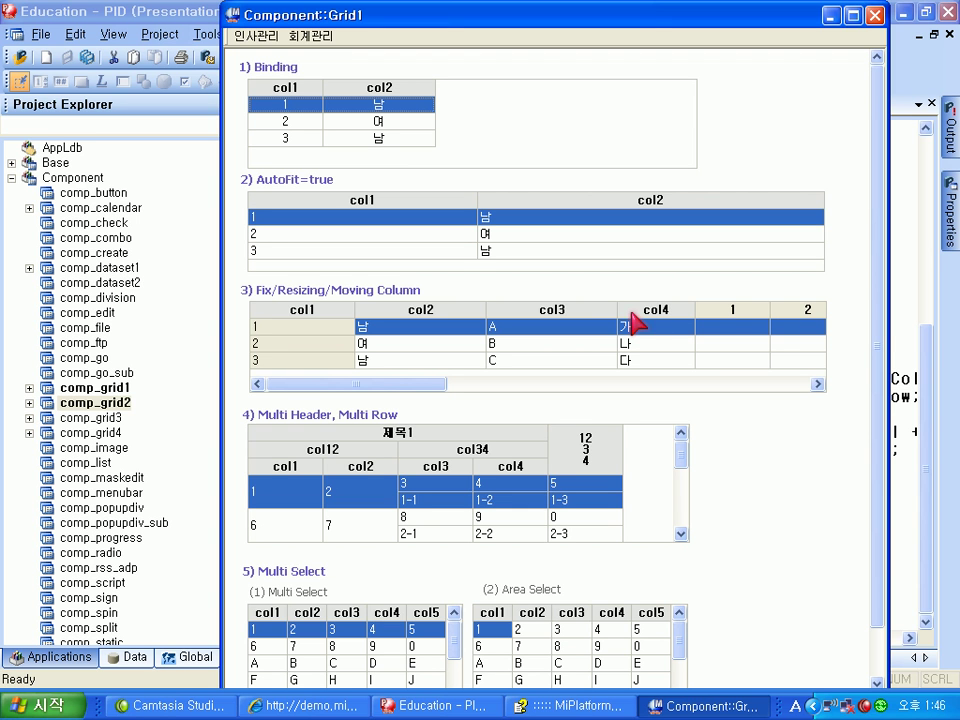
- Narrow col3 in the Fix/Resizing/Moving Column grid and test the fixed col1 by scrolling horizontally to the last columns
{"action": "left_click_drag", "start_coordinate": [616, 308], "coordinate": [575, 308]}
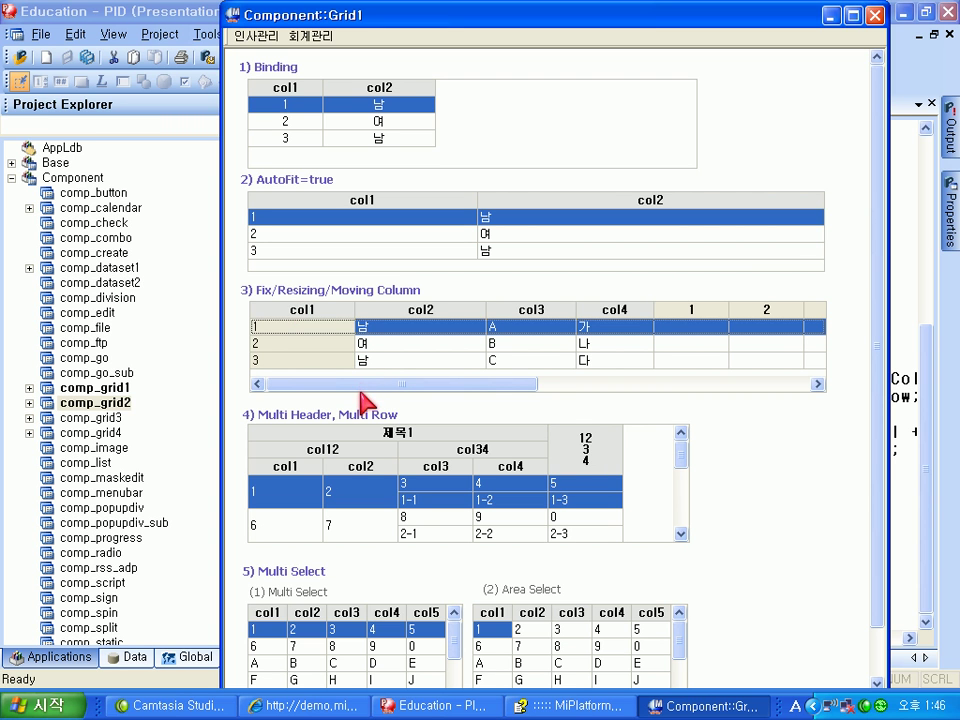
{"action": "left_click", "coordinate": [818, 383]}
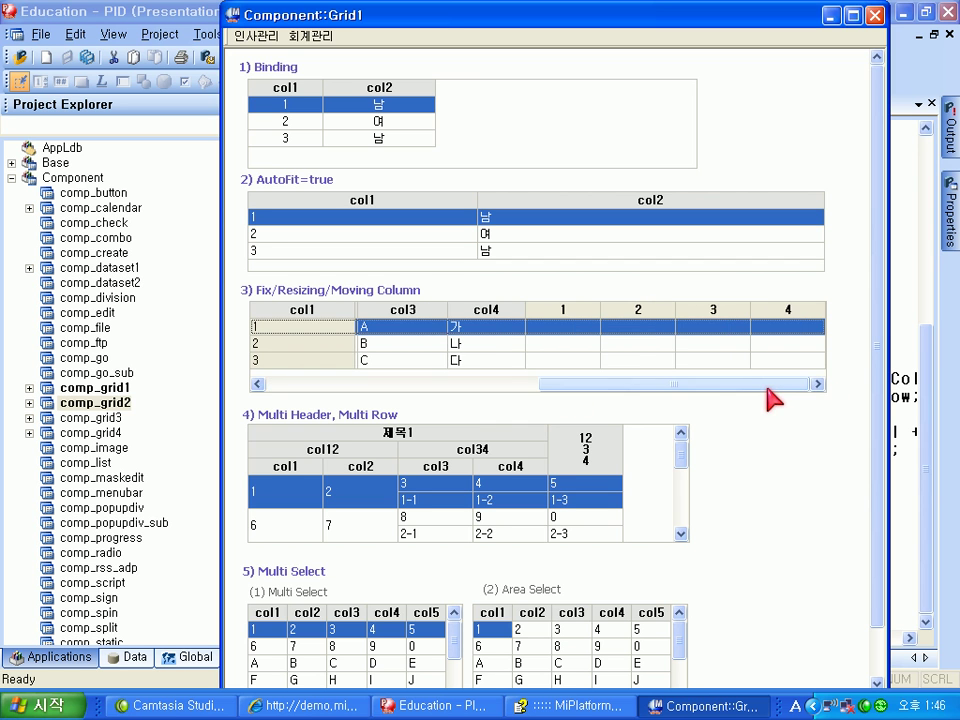
{"action": "left_click", "coordinate": [817, 384]}
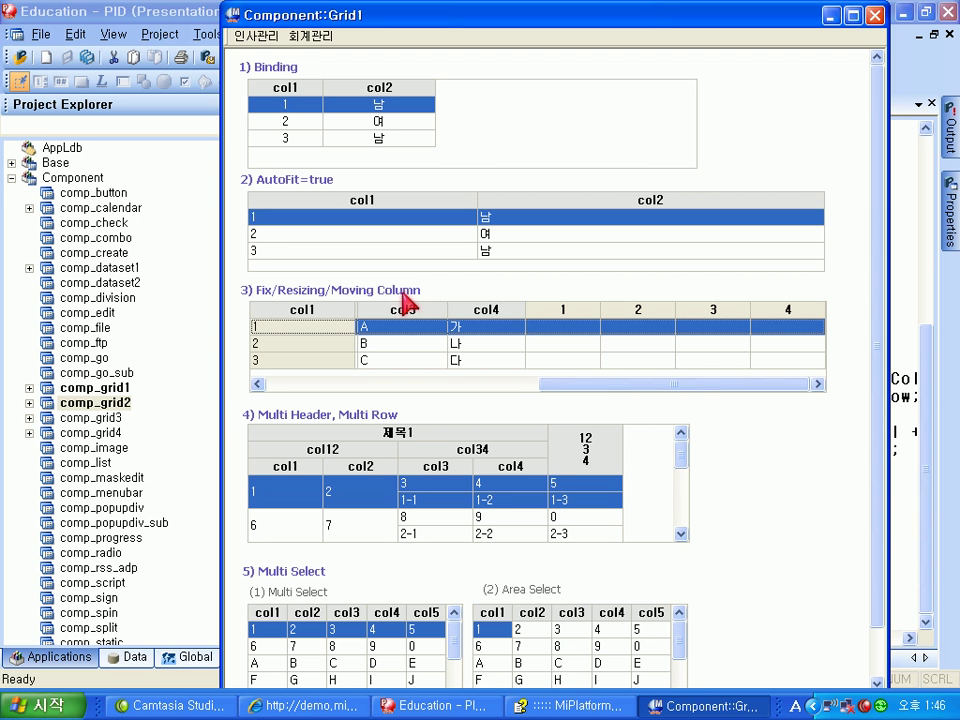
- Test column moving in the running form by placing columns 1 and 3 directly after the fixed col1 in the third grid
{"action": "left_click_drag", "start_coordinate": [579, 313], "coordinate": [403, 313]}
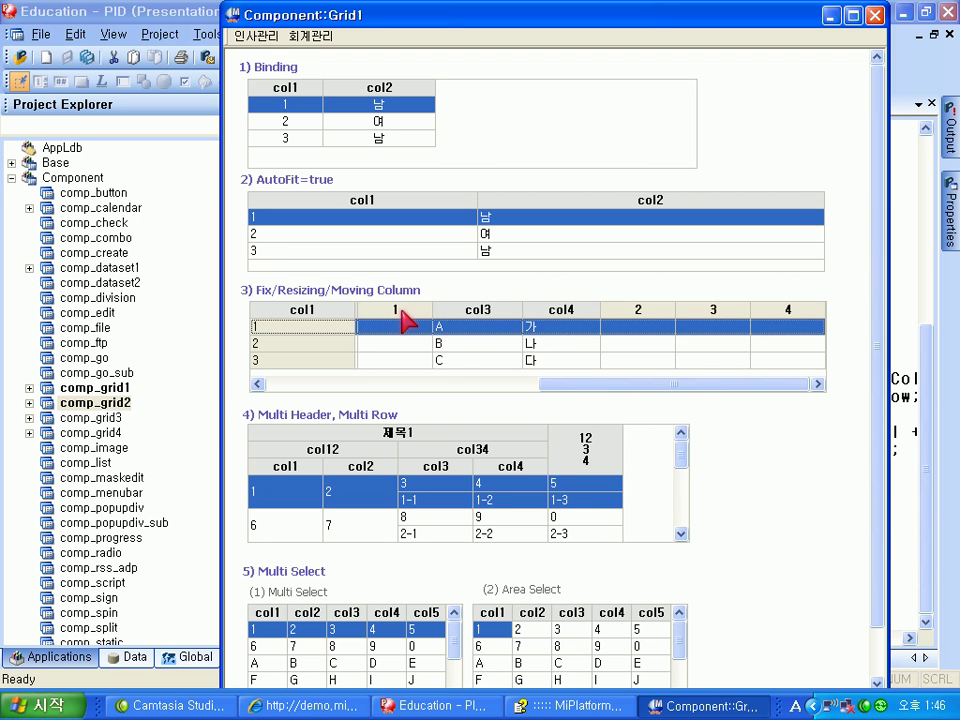
{"action": "left_click", "coordinate": [716, 313]}
{"action": "left_click_drag", "start_coordinate": [716, 313], "coordinate": [434, 312]}
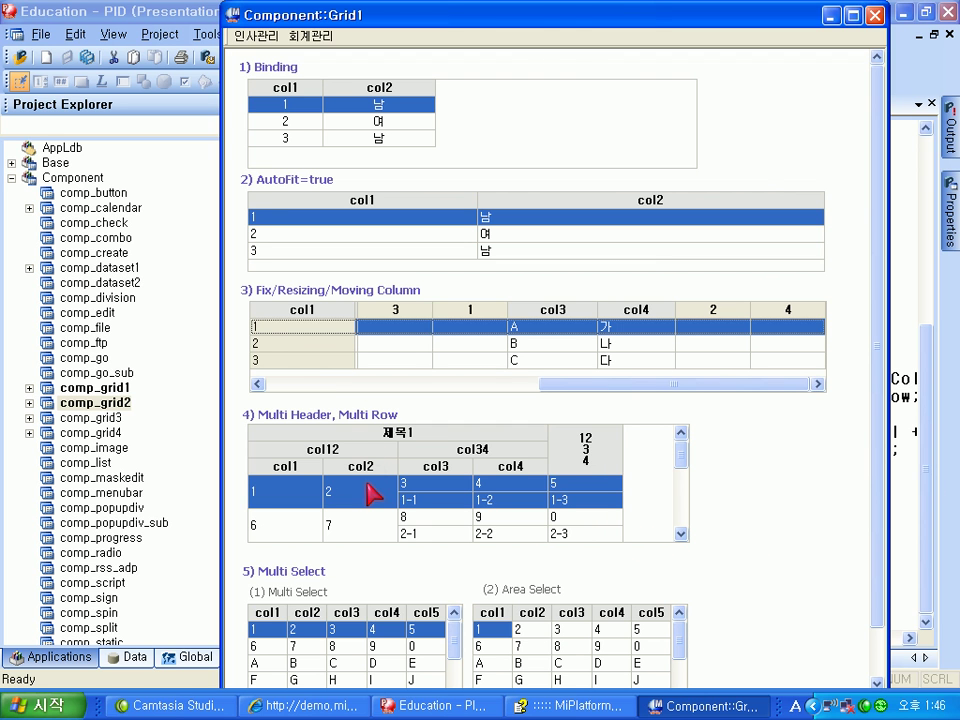
- Return to the comp_grid1 form design and inspect the head row and row-adding options in the contents of the Fix/Resizing/Moving Column grid
{"action": "left_click", "coordinate": [900, 562]}
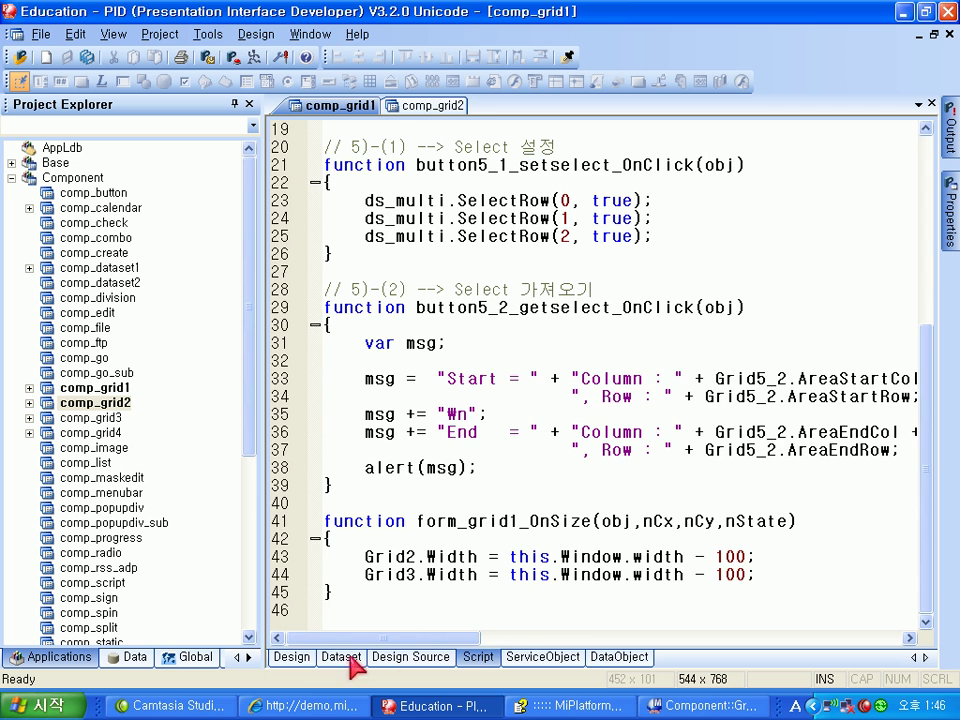
{"action": "left_click", "coordinate": [302, 660]}
{"action": "scroll", "coordinate": [467, 544], "scroll_direction": "down", "scroll_amount": 1}
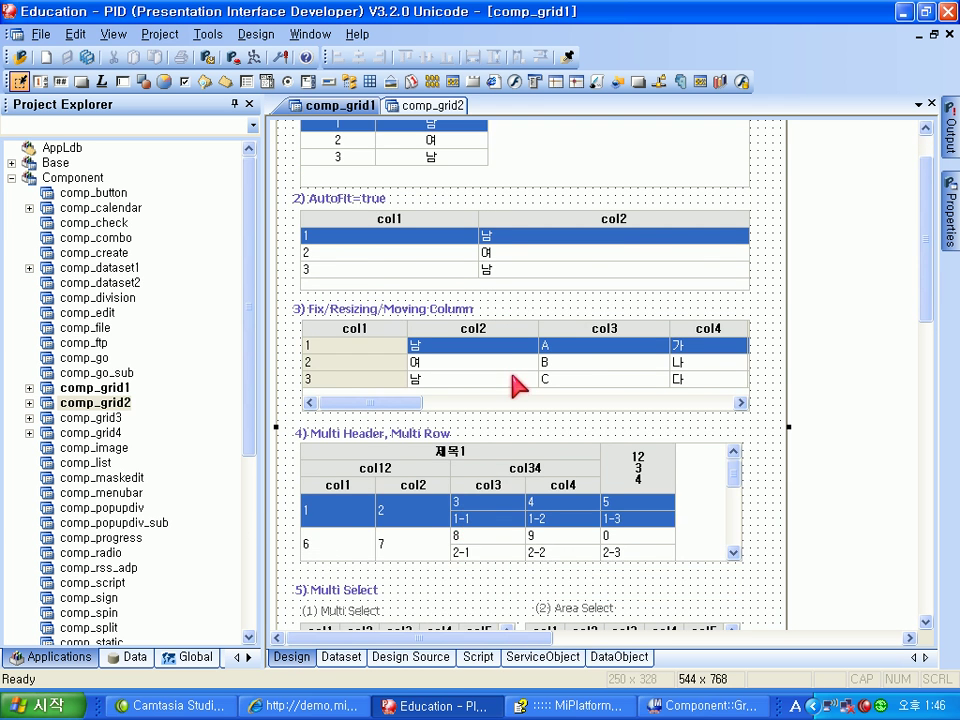
{"action": "double_click", "coordinate": [514, 366]}
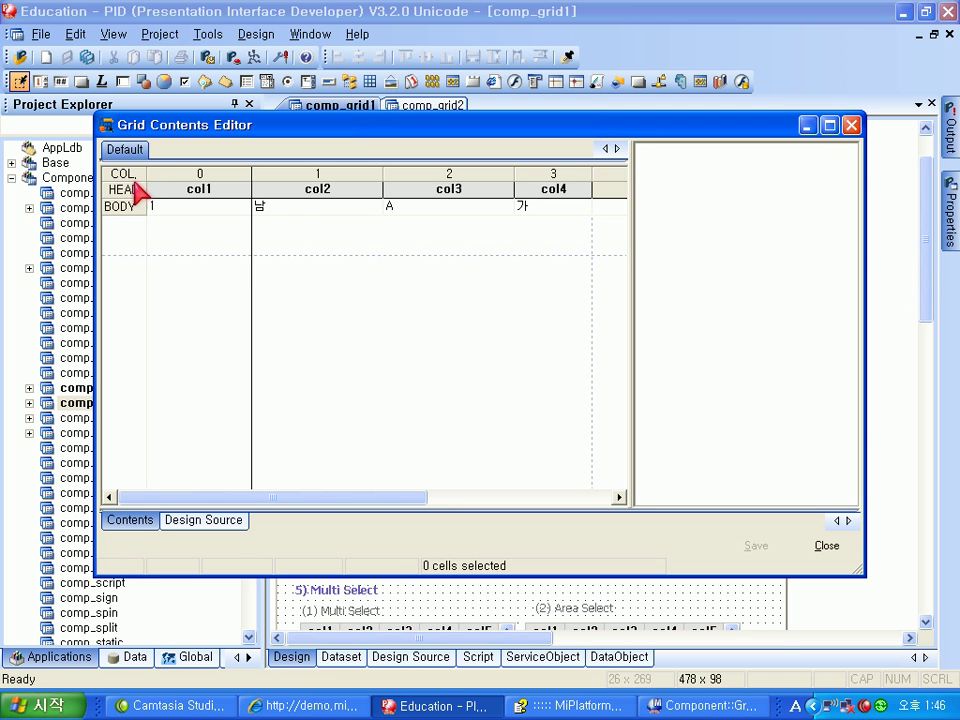
{"action": "left_click", "coordinate": [126, 189]}
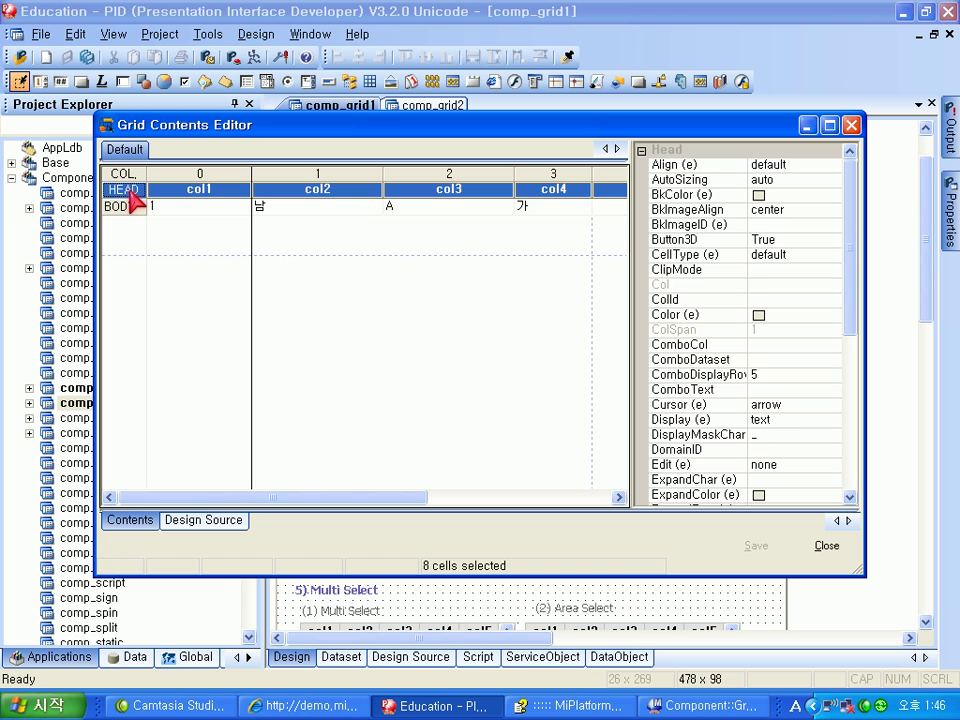
{"action": "left_click", "coordinate": [326, 310]}
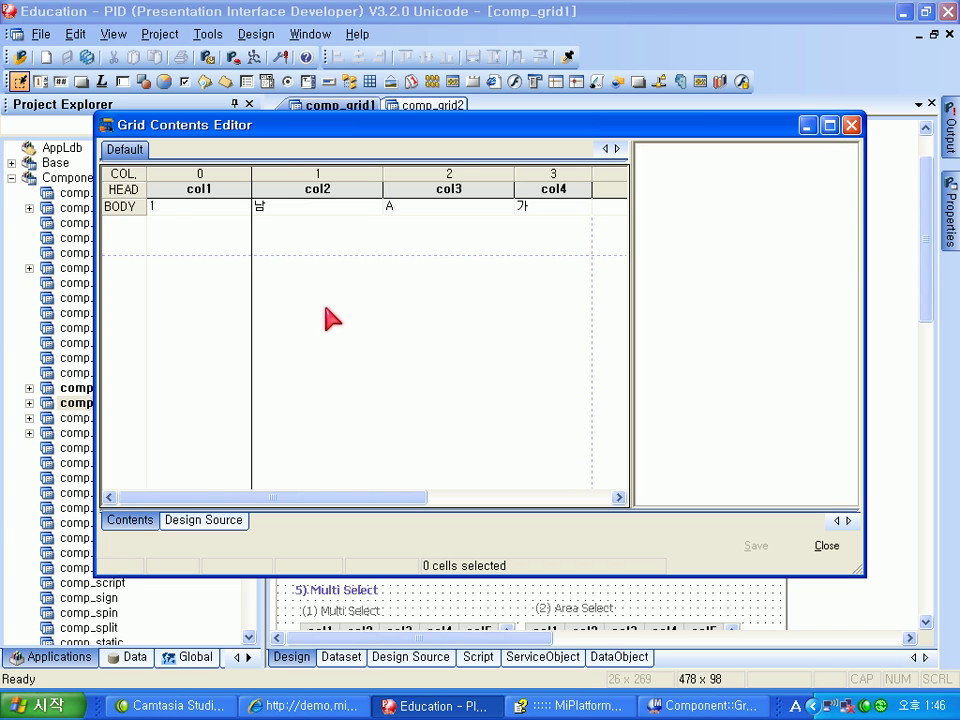
{"action": "right_click", "coordinate": [326, 310]}
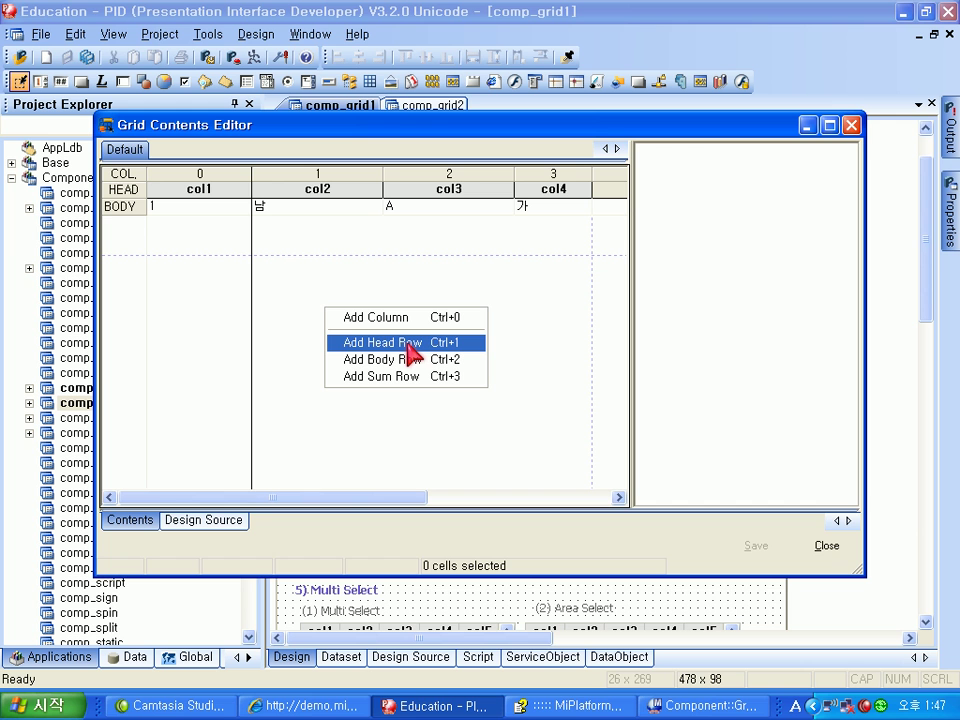
{"action": "left_click", "coordinate": [824, 548]}
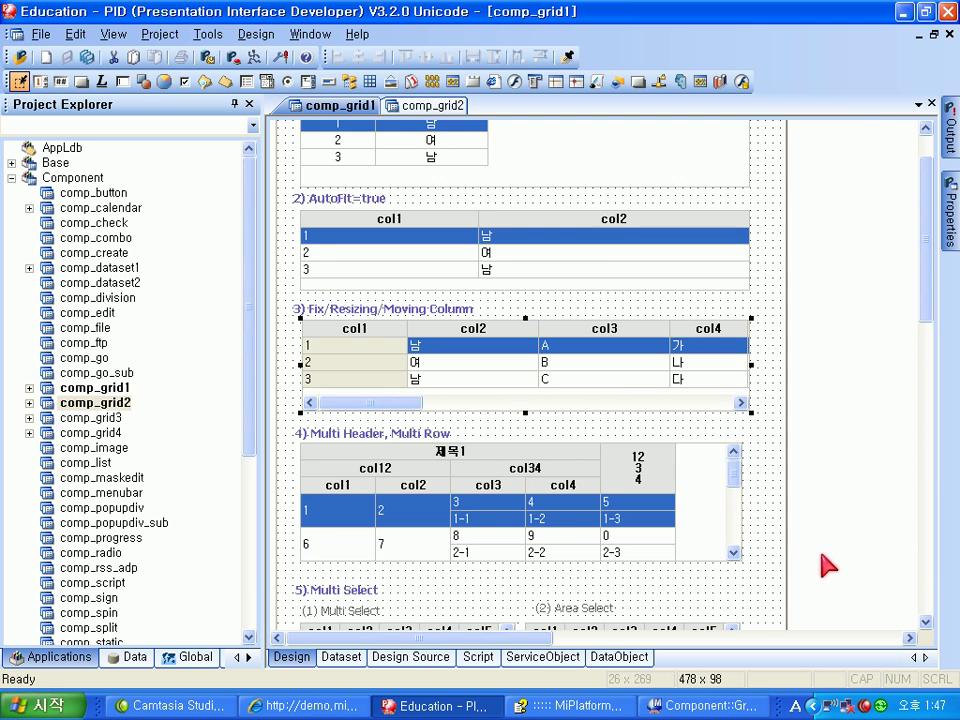
- Open the contents of the Multi Header, Multi Row grid for editing and add a head row
{"action": "double_click", "coordinate": [440, 508]}
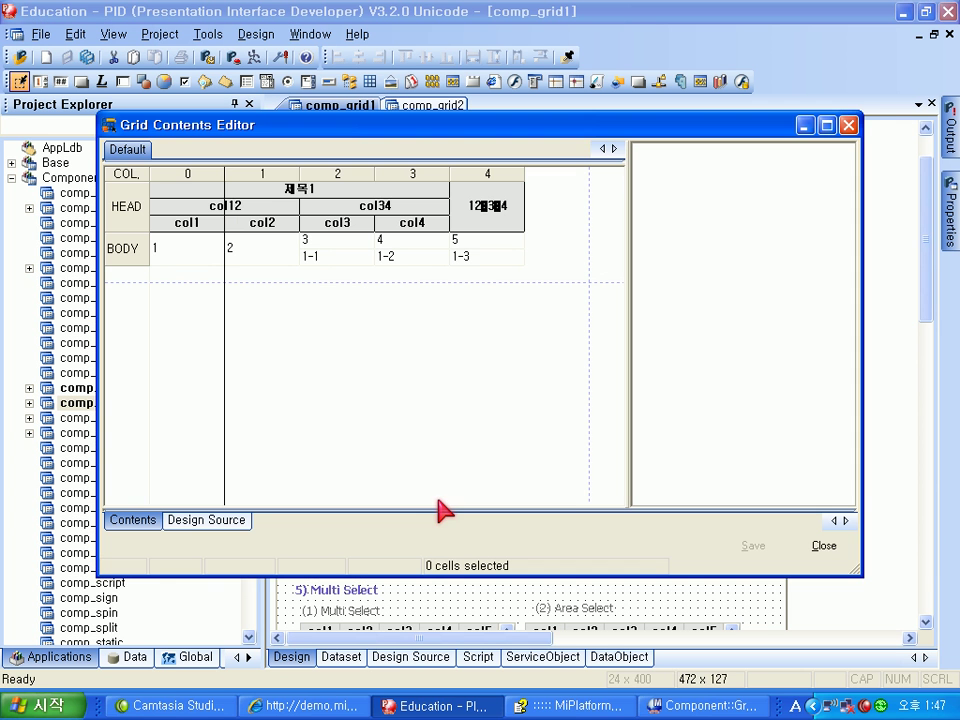
{"action": "right_click", "coordinate": [337, 328]}
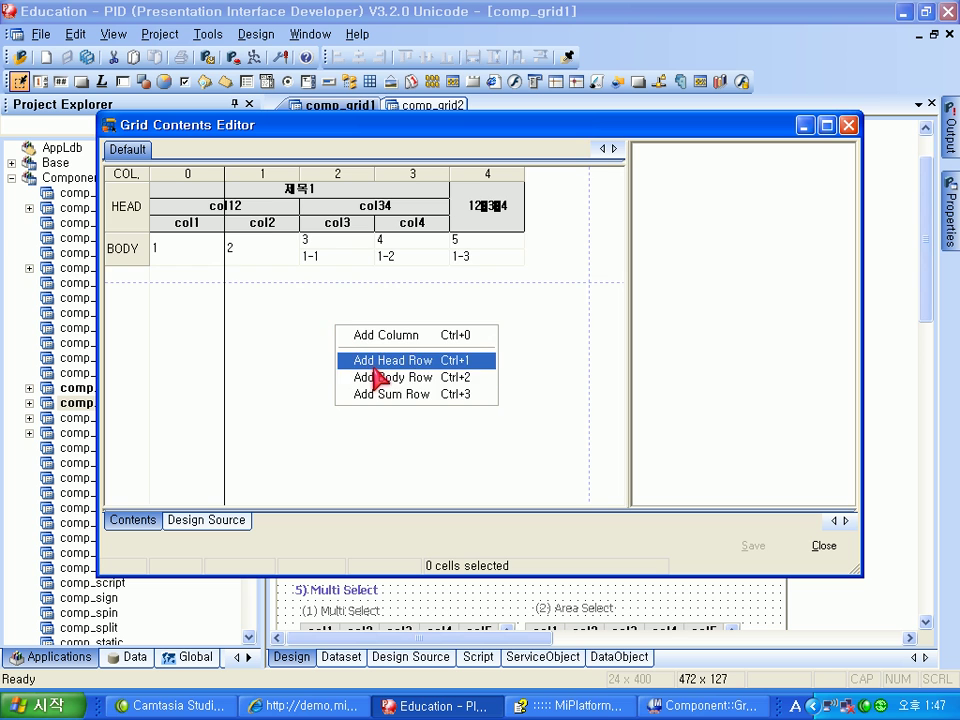
{"action": "left_click", "coordinate": [374, 362]}
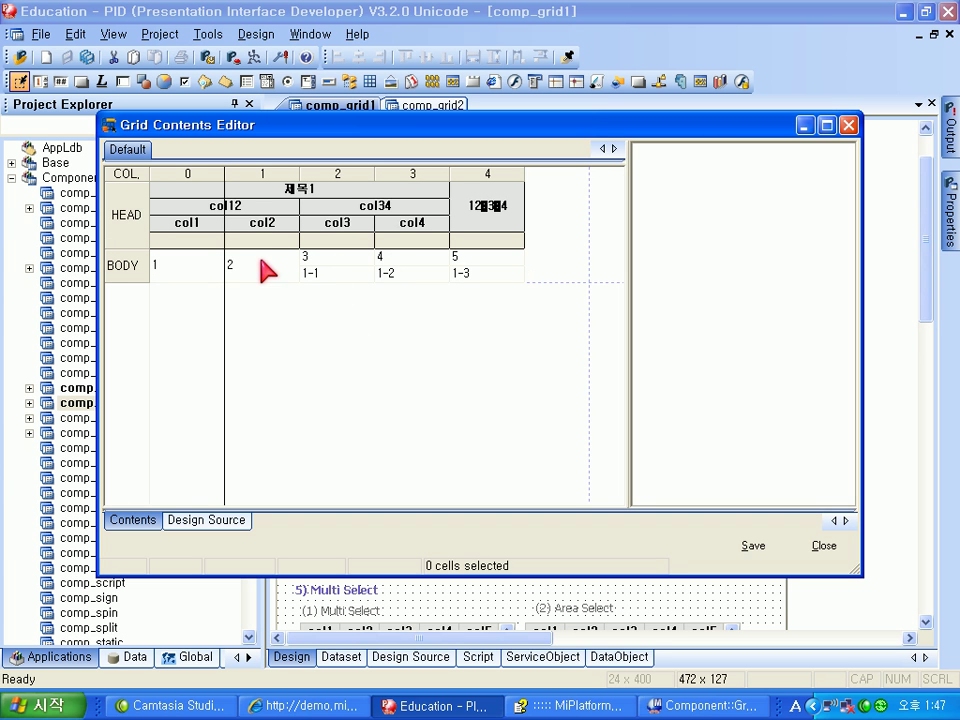
- Merge the new head row's cells under col2, col3 and col4, saving the cells' information
{"action": "left_click_drag", "start_coordinate": [245, 241], "coordinate": [422, 250]}
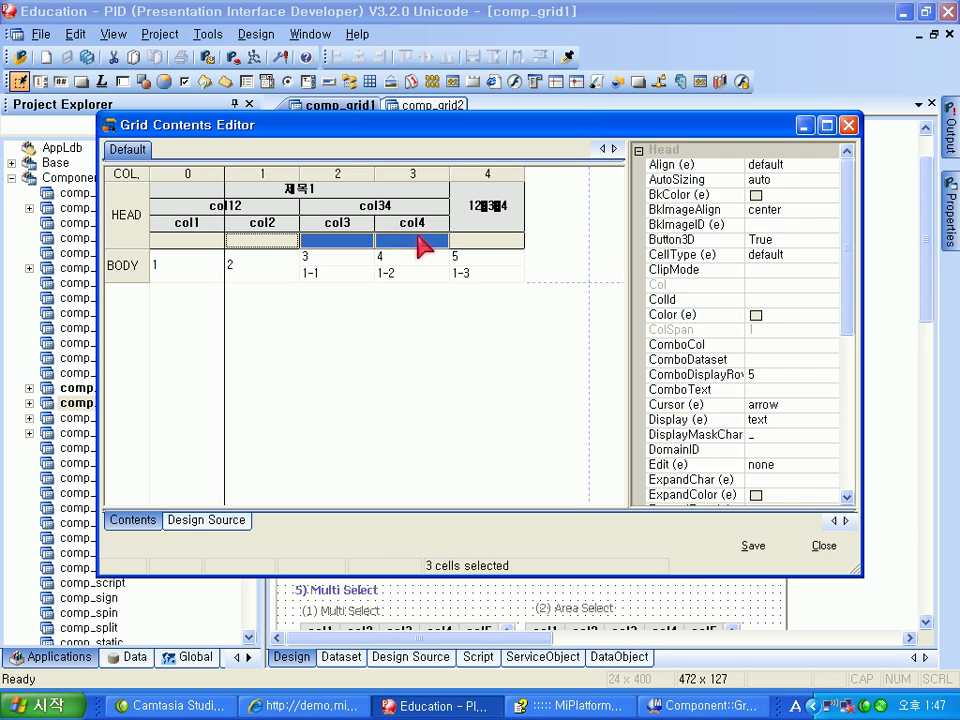
{"action": "right_click", "coordinate": [421, 245]}
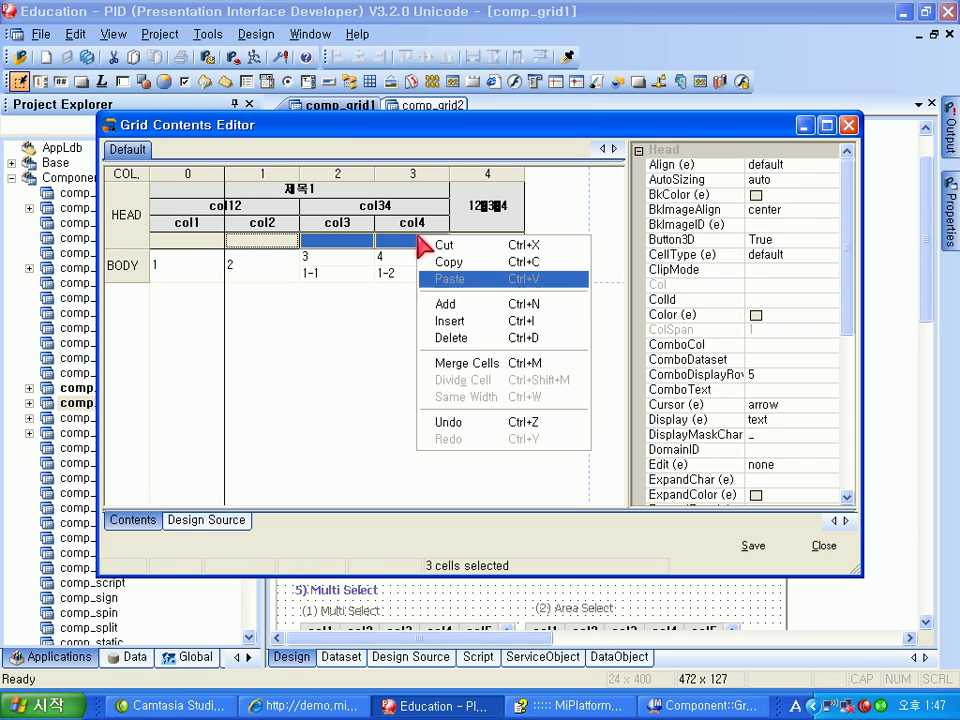
{"action": "left_click", "coordinate": [473, 364]}
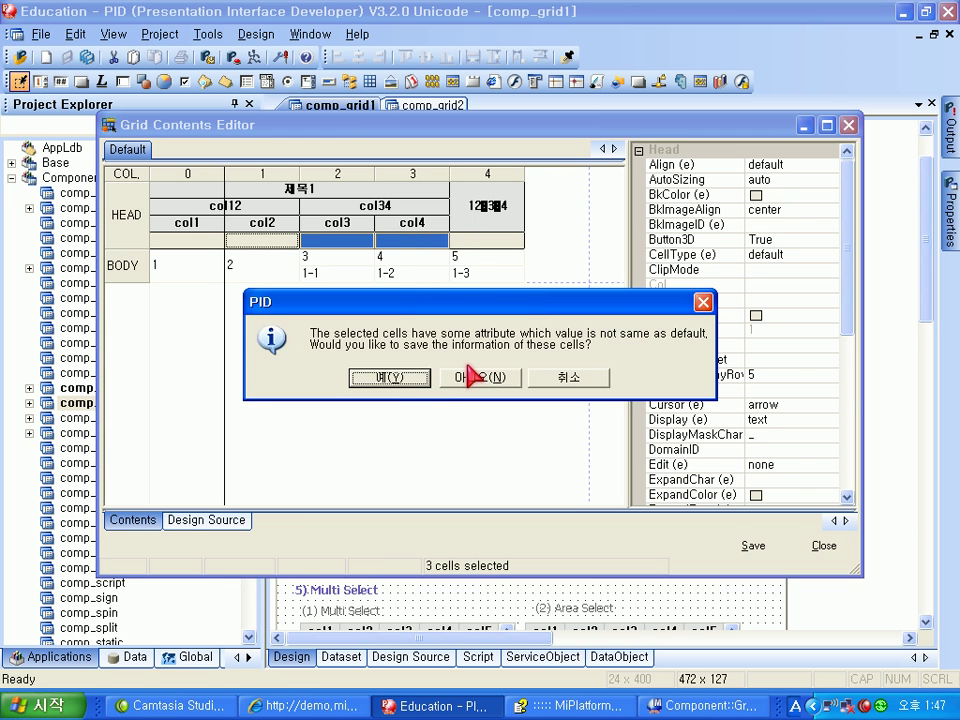
{"action": "left_click", "coordinate": [406, 382]}
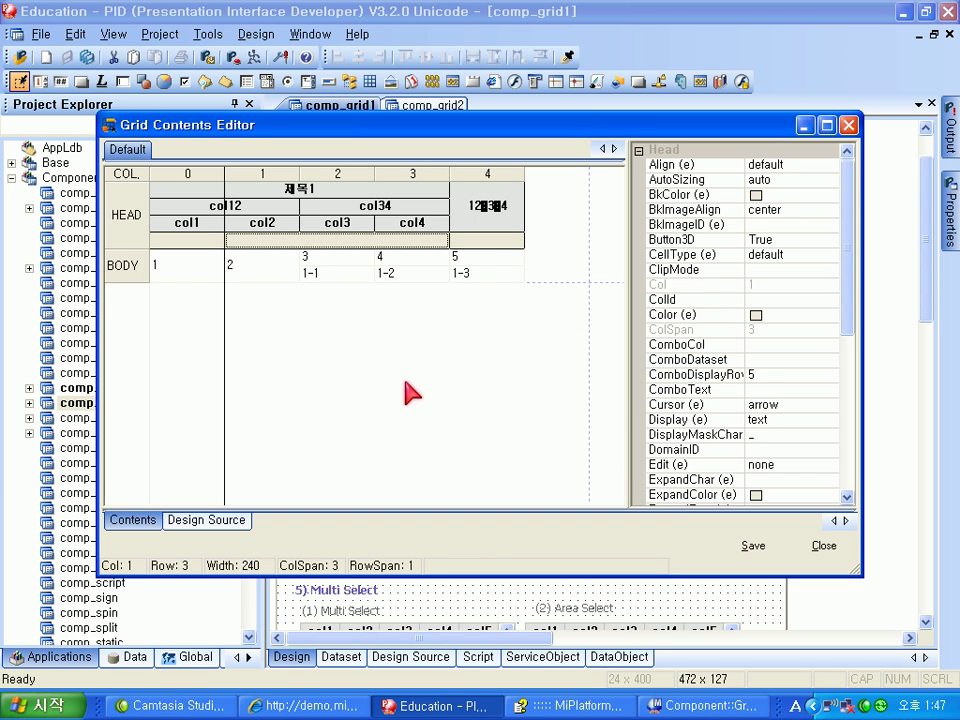
- Merge column 4's tall header cell with the empty head cell beneath it, choosing not to save the cells' information
{"action": "left_click_drag", "start_coordinate": [471, 231], "coordinate": [463, 255]}
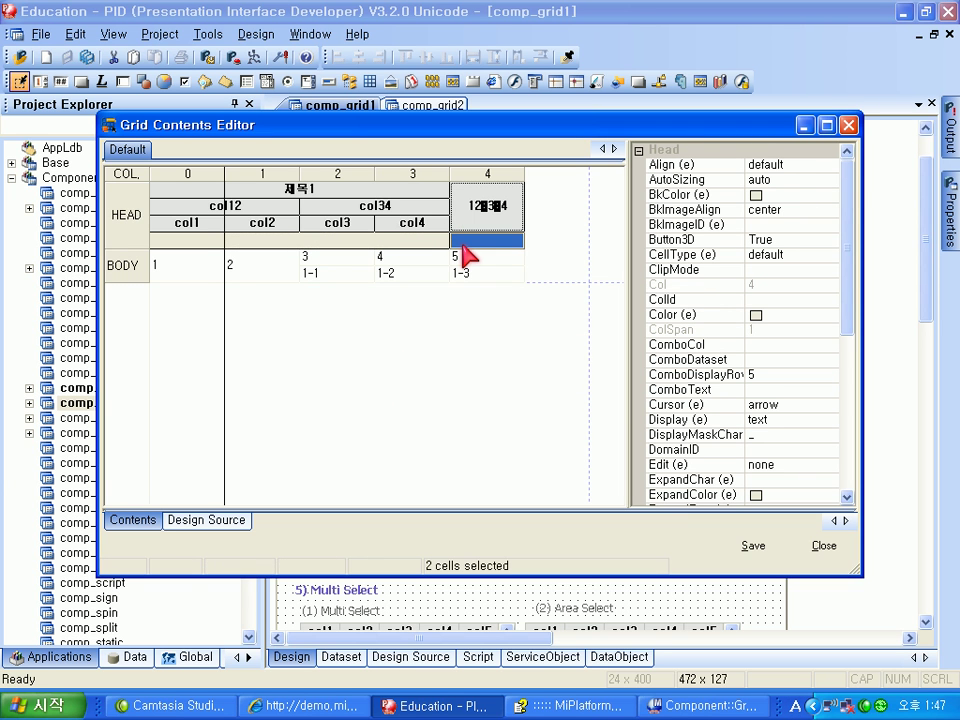
{"action": "right_click", "coordinate": [466, 256]}
{"action": "left_click", "coordinate": [497, 371]}
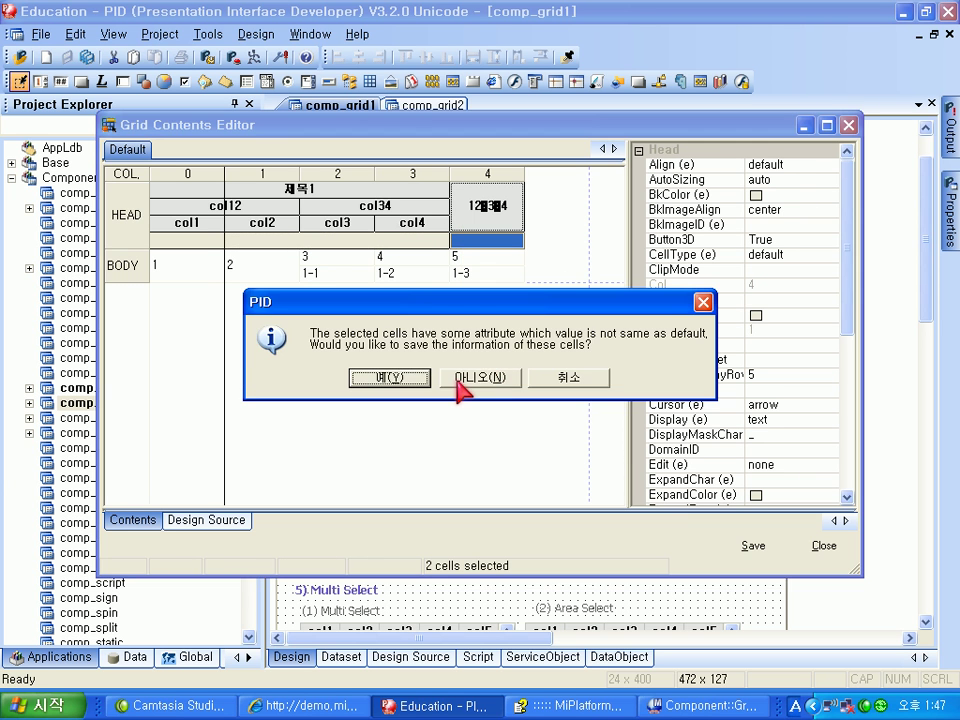
{"action": "left_click", "coordinate": [463, 388]}
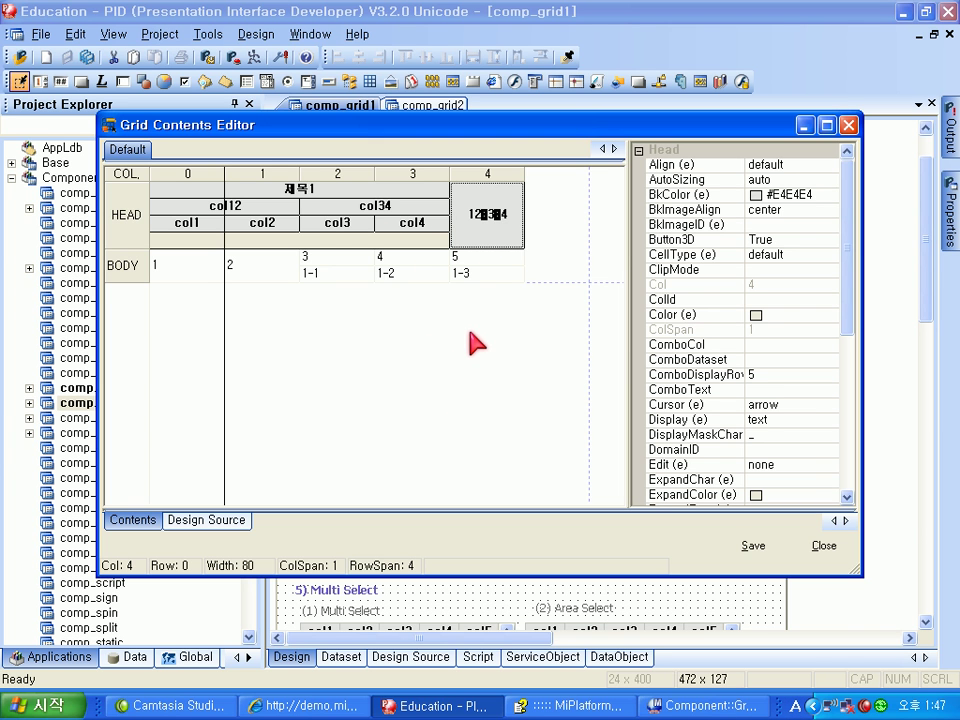
- Divide the merged head cell under col2 to col4 back into separate cells
{"action": "left_click", "coordinate": [302, 246]}
{"action": "right_click", "coordinate": [301, 246]}
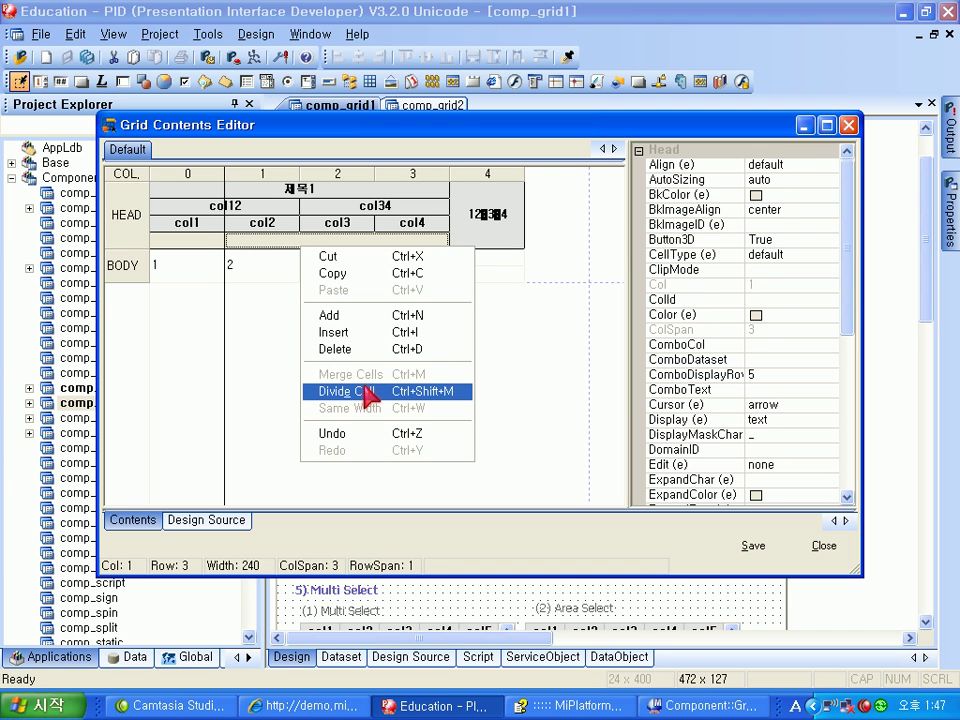
{"action": "left_click", "coordinate": [366, 393]}
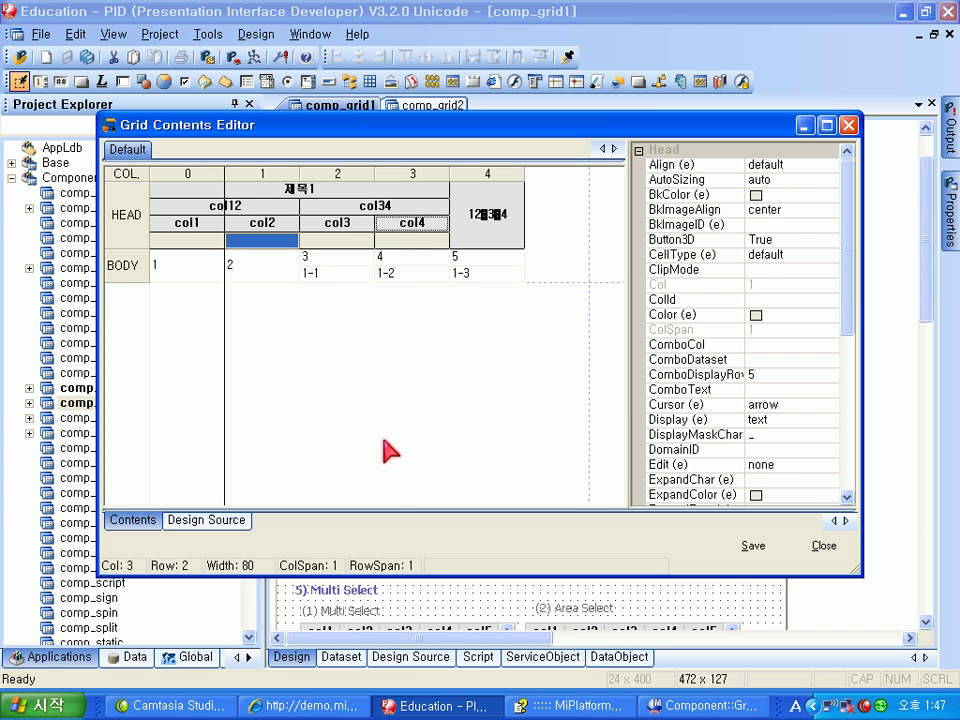
- Add a body row and merge its column 0 cell with the body cell above, choosing not to save the cells' information
{"action": "right_click", "coordinate": [303, 313]}
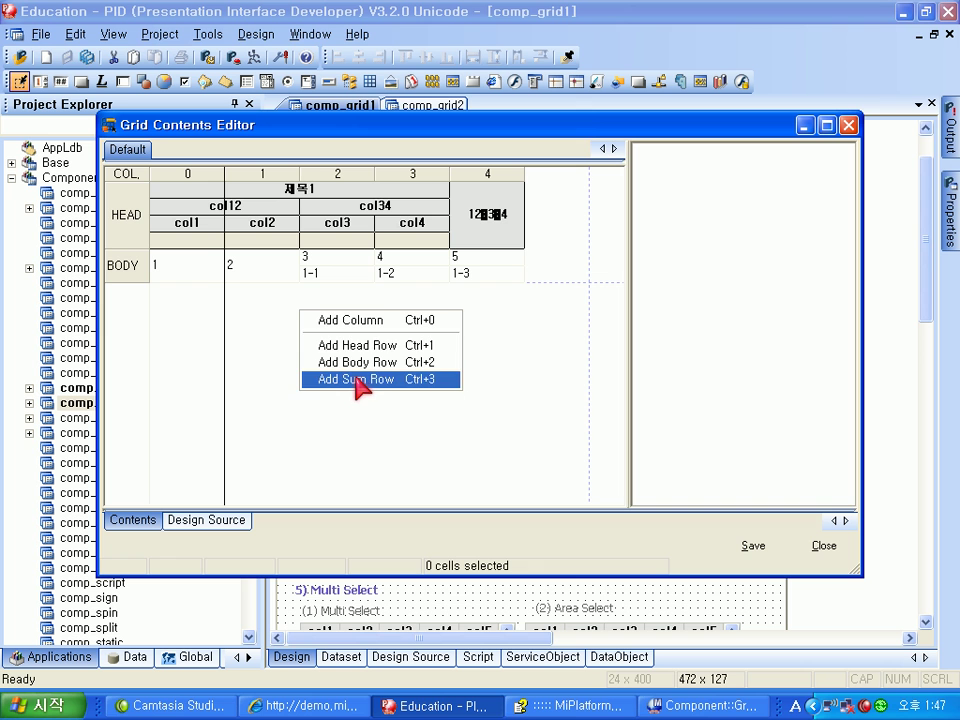
{"action": "left_click", "coordinate": [357, 362]}
{"action": "left_click_drag", "start_coordinate": [197, 270], "coordinate": [195, 290]}
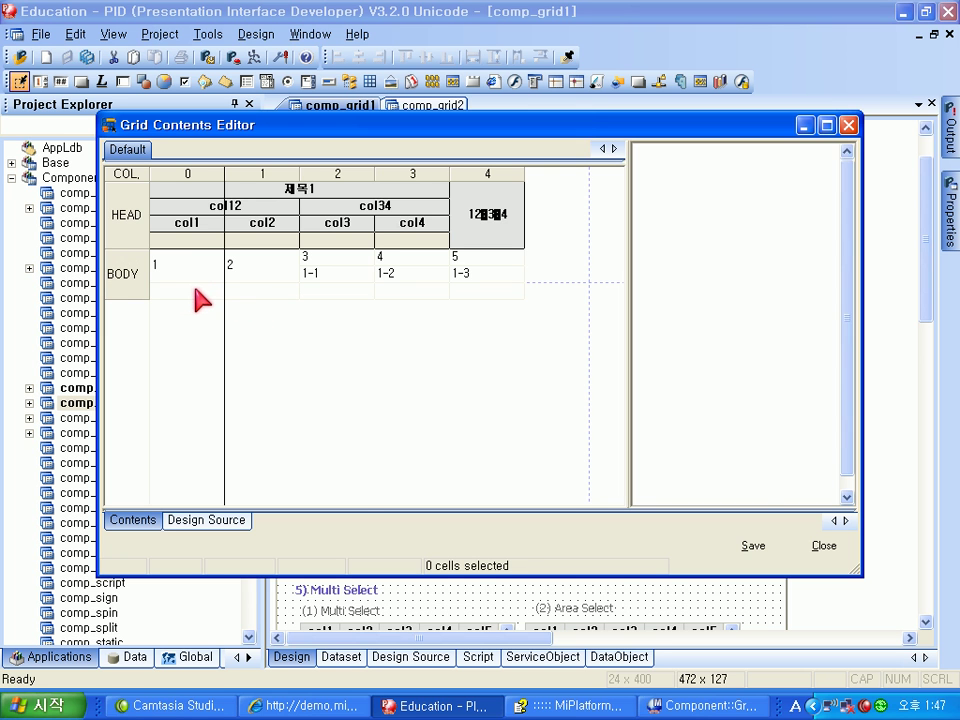
{"action": "right_click", "coordinate": [195, 290]}
{"action": "left_click", "coordinate": [240, 418]}
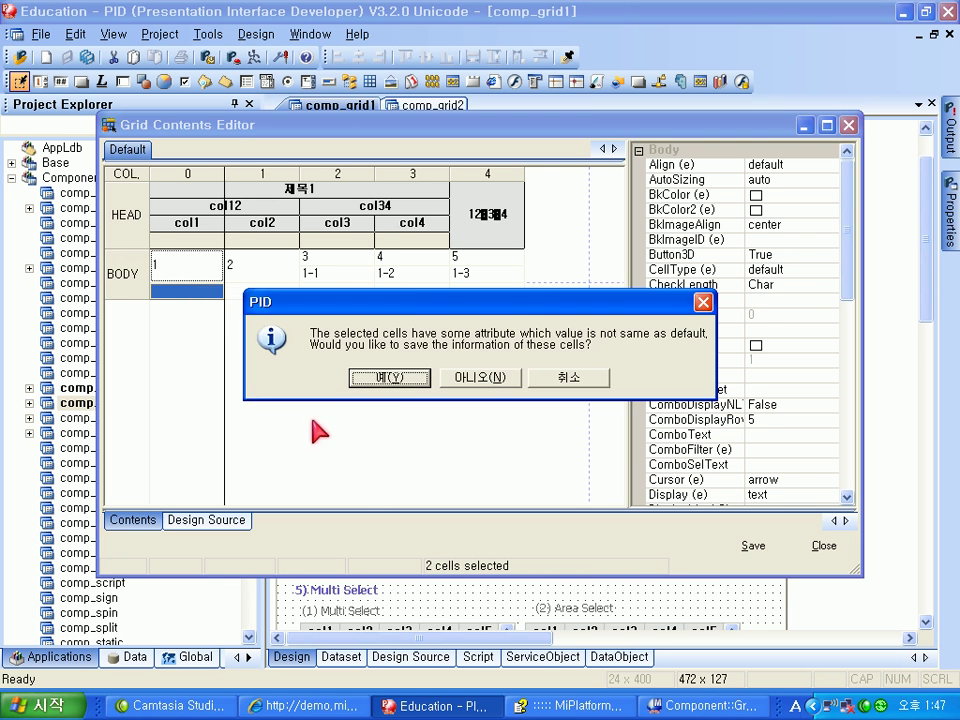
{"action": "left_click", "coordinate": [476, 380]}
- Merge the new body row's cells across columns 1 to 4, saving the cells' information
{"action": "left_click_drag", "start_coordinate": [280, 291], "coordinate": [480, 307]}
{"action": "right_click", "coordinate": [484, 306]}
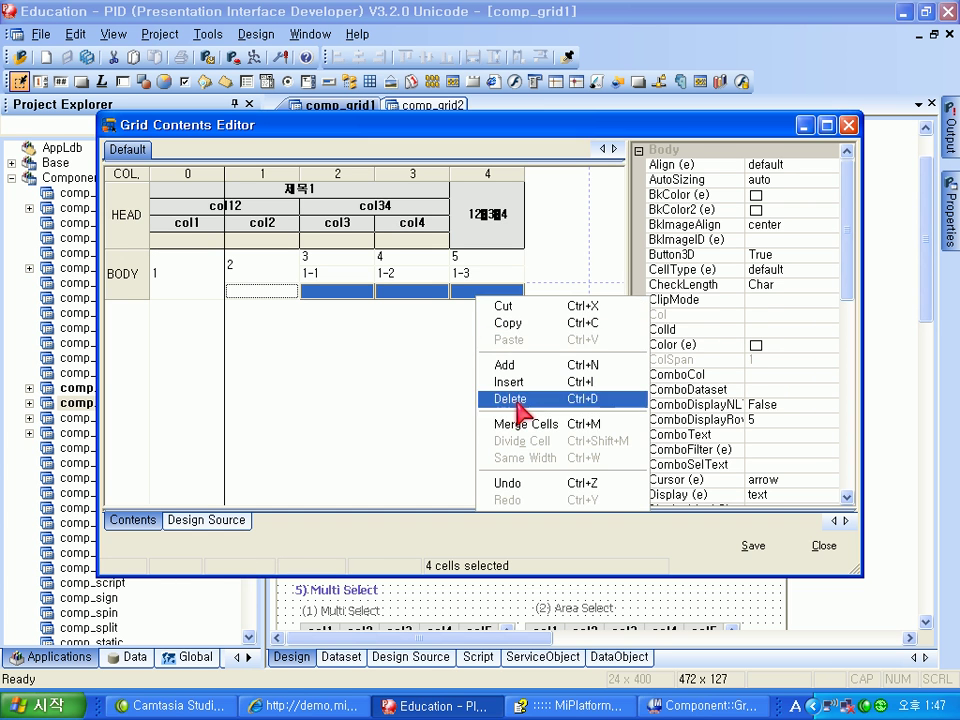
{"action": "left_click", "coordinate": [520, 421]}
{"action": "left_click", "coordinate": [389, 378]}
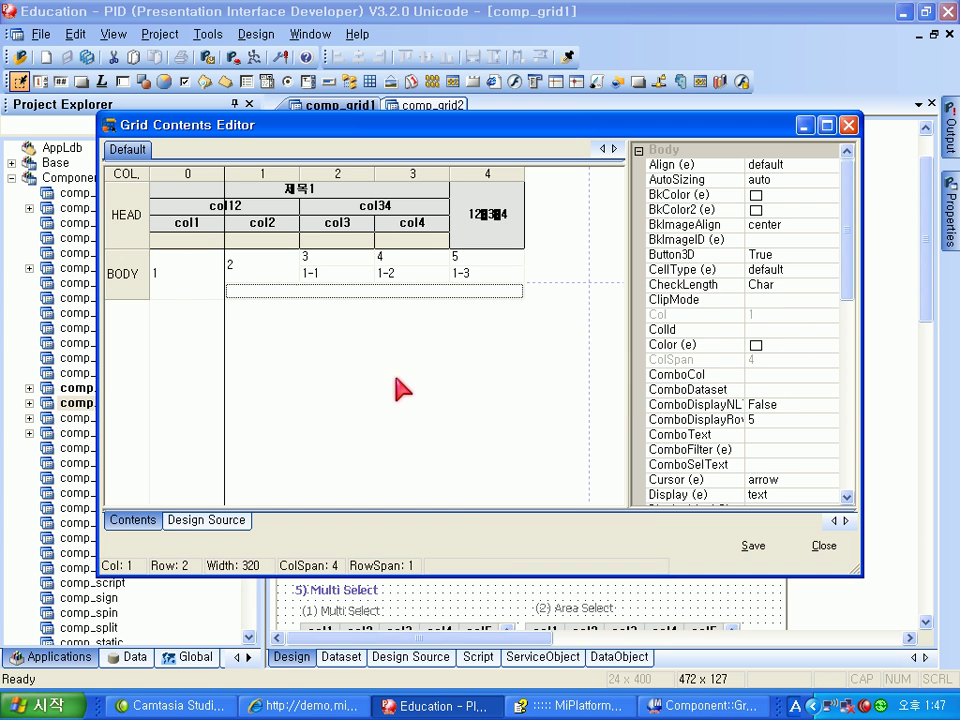
- Select the whole body band and the column 4 header cell, and compare that header with its multi-line display in the form's grid
{"action": "left_click", "coordinate": [138, 282]}
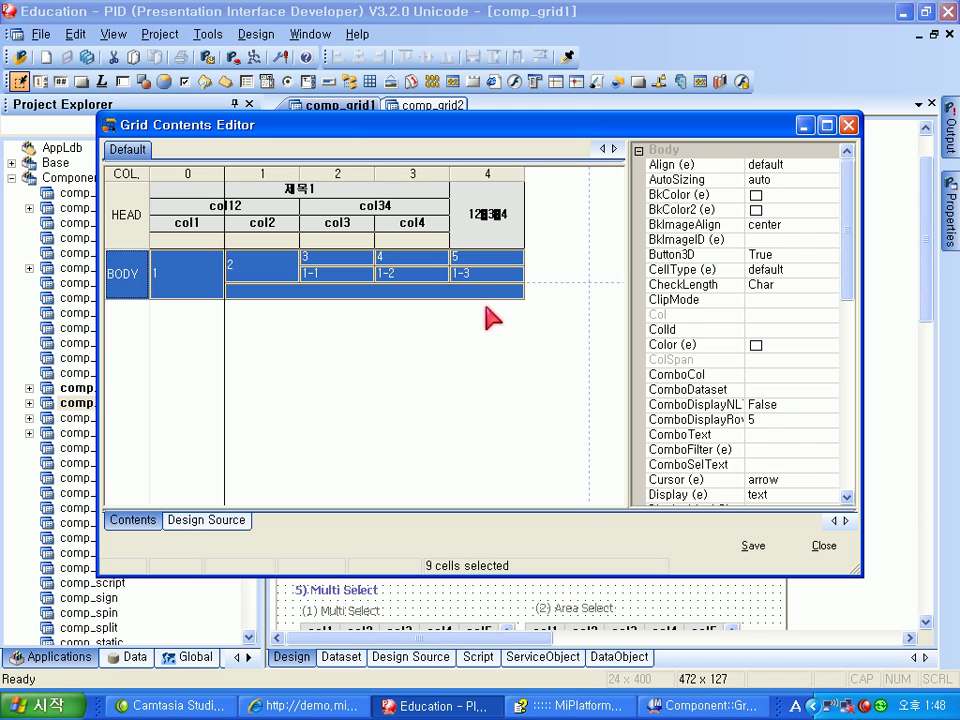
{"action": "left_click", "coordinate": [517, 243]}
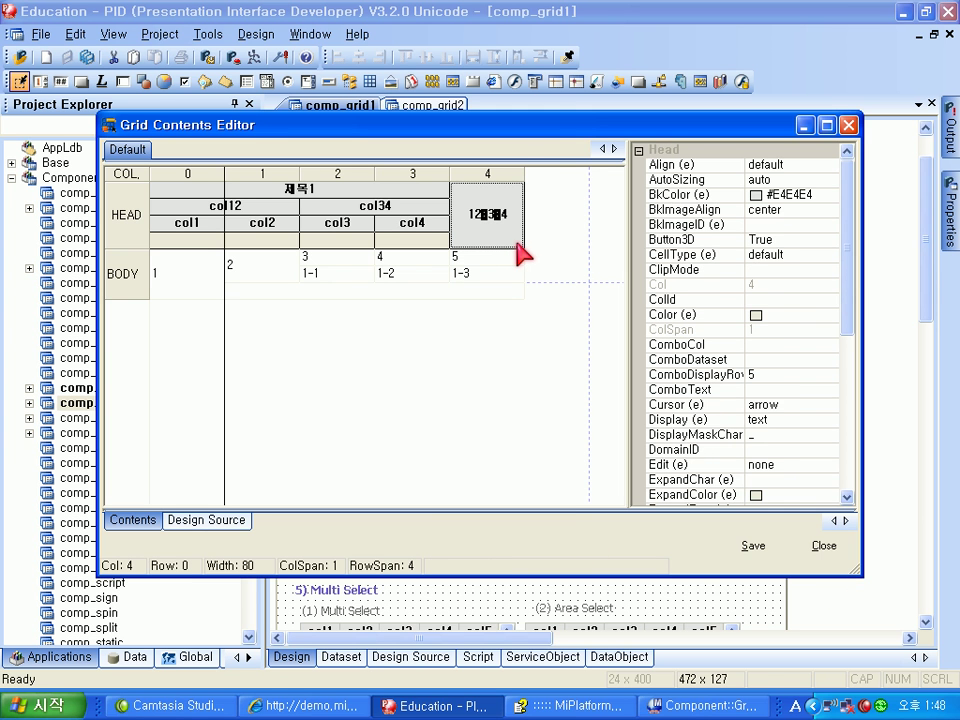
{"action": "left_click_drag", "start_coordinate": [559, 132], "coordinate": [607, 612]}
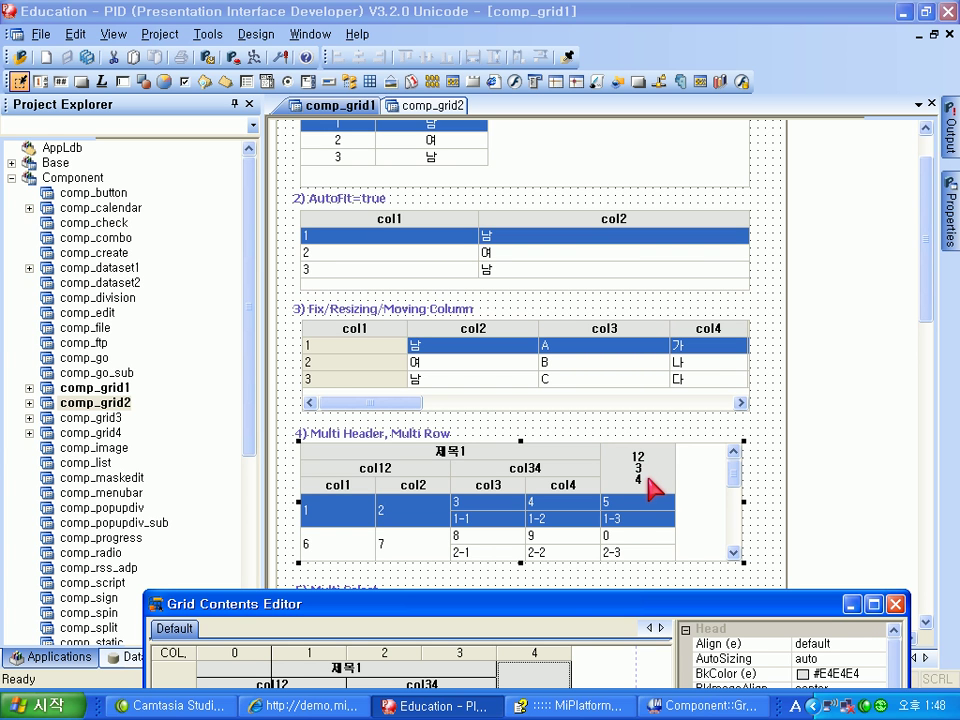
{"action": "left_click_drag", "start_coordinate": [567, 613], "coordinate": [520, 81]}
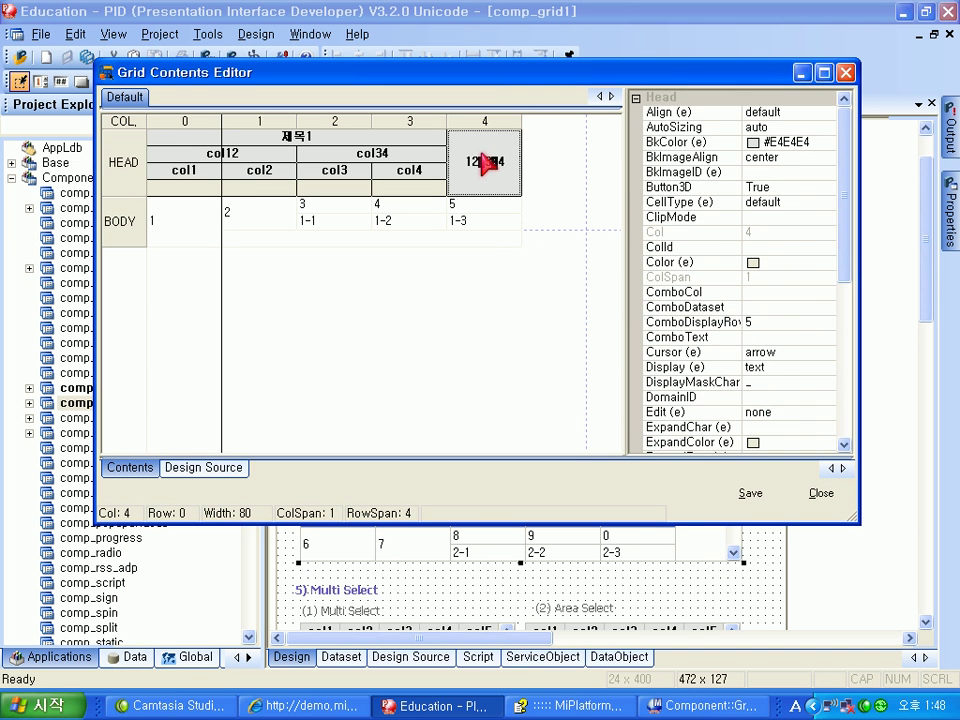
- Examine the column 4 header cell's Text and Expr properties and the line-break codes in its expression string, leaving the expression unedited
{"action": "left_click_drag", "start_coordinate": [848, 274], "coordinate": [860, 446]}
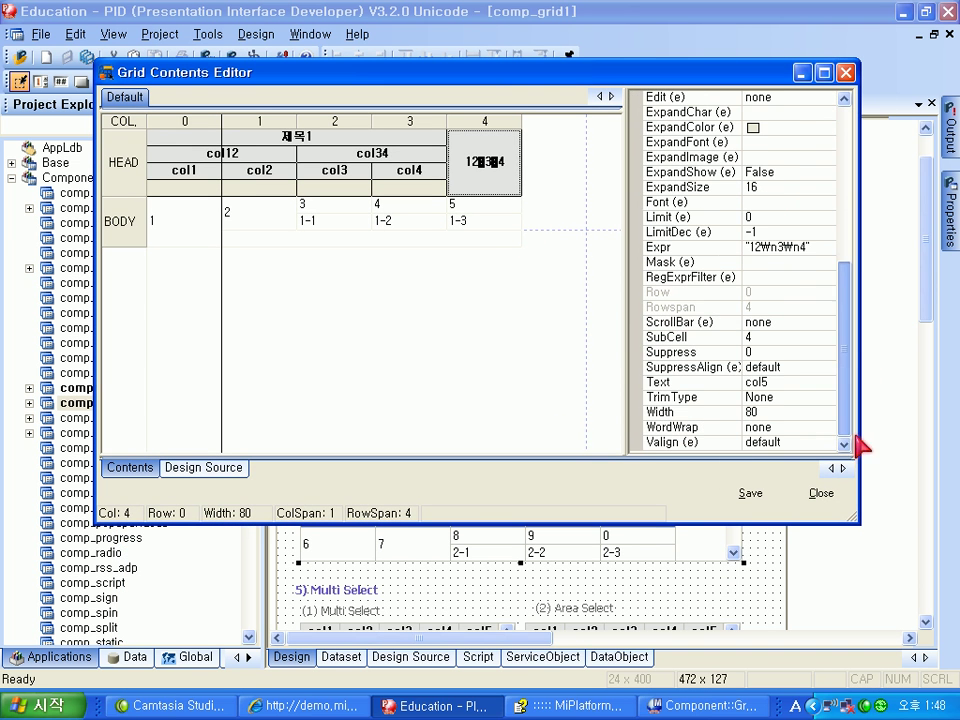
{"action": "left_click", "coordinate": [700, 386]}
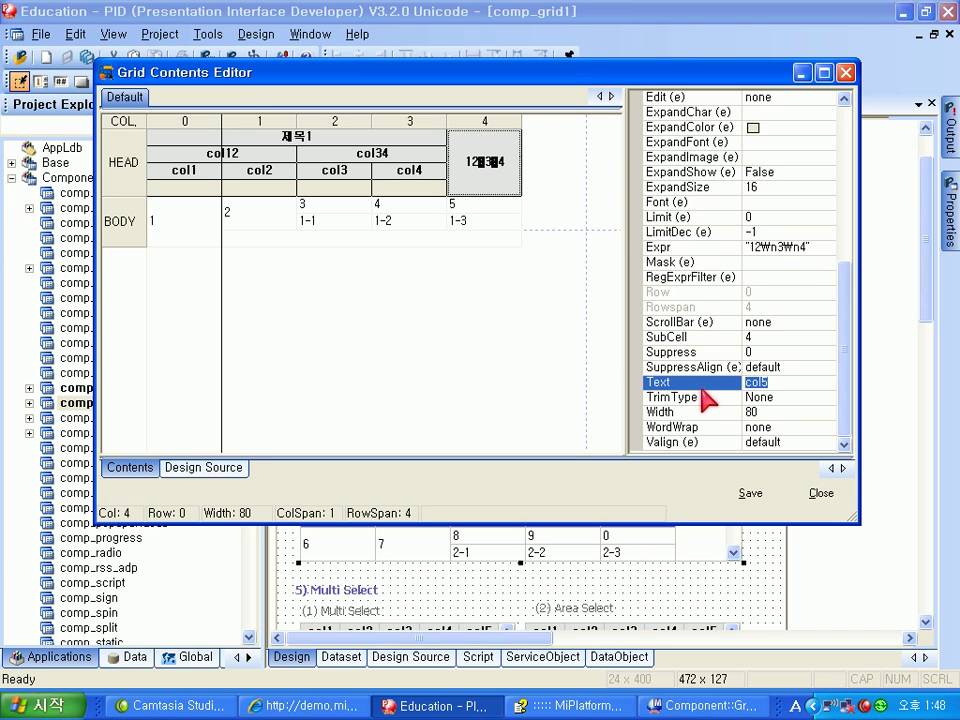
{"action": "left_click", "coordinate": [788, 248]}
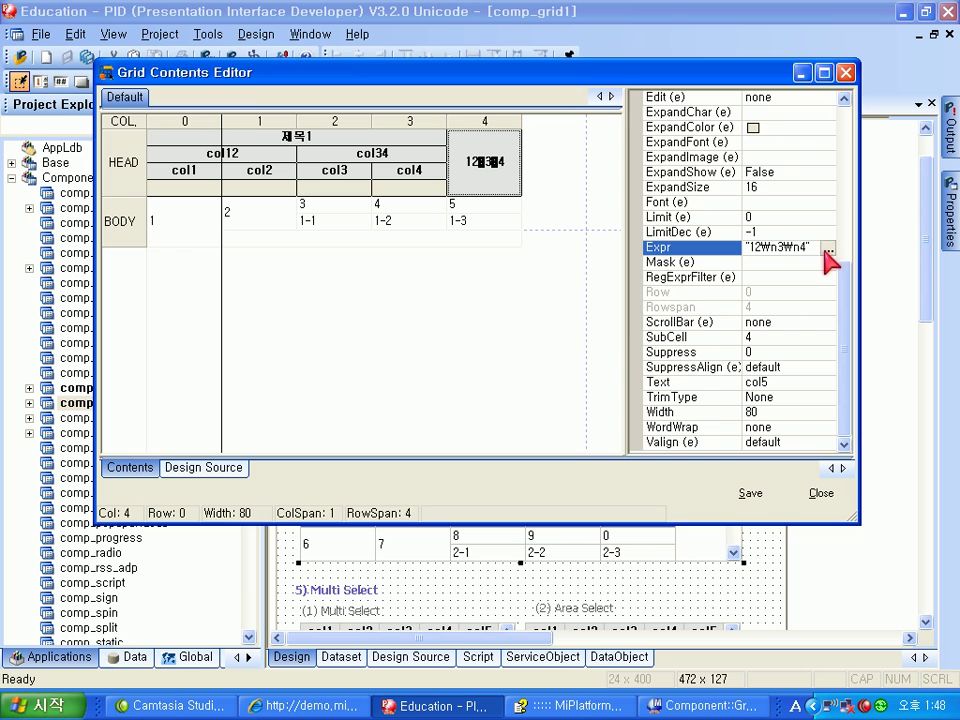
{"action": "left_click", "coordinate": [828, 248]}
{"action": "left_click", "coordinate": [373, 287]}
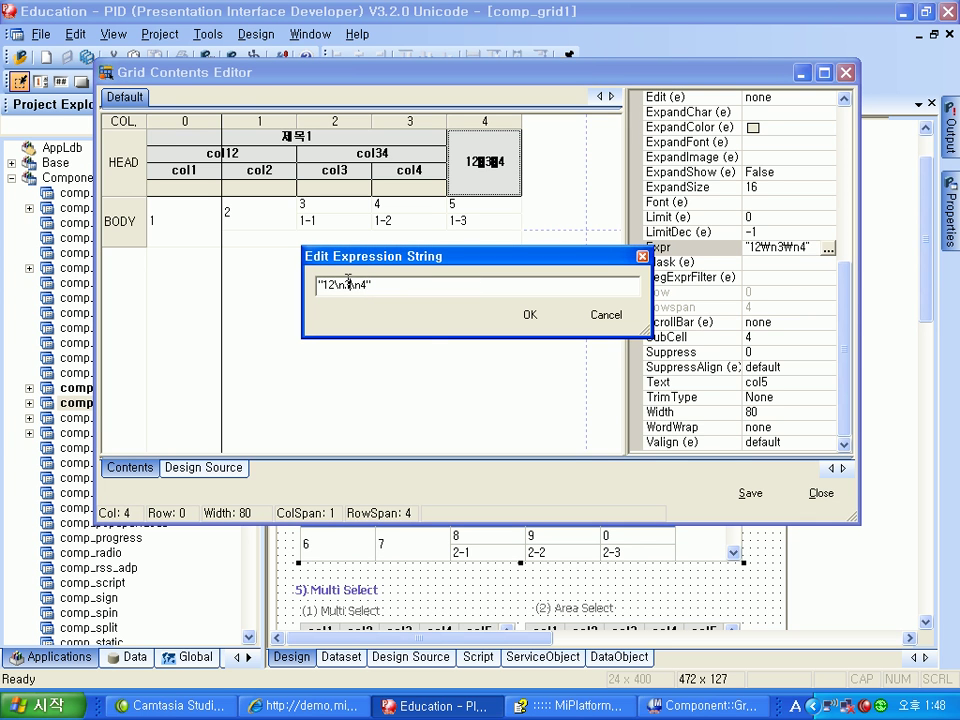
{"action": "left_click_drag", "start_coordinate": [358, 282], "coordinate": [350, 285]}
{"action": "left_click", "coordinate": [606, 315]}
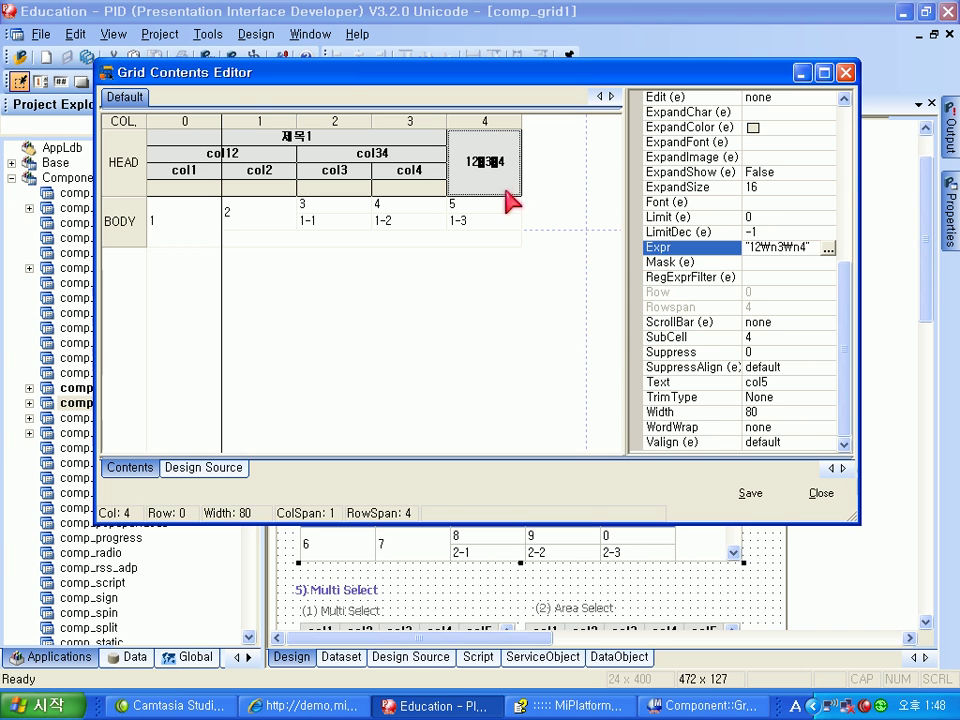
- Close the Grid Contents Editor without saving the changes, and switch to the running Component::Grid1 form with its window maximized
{"action": "left_click", "coordinate": [831, 488]}
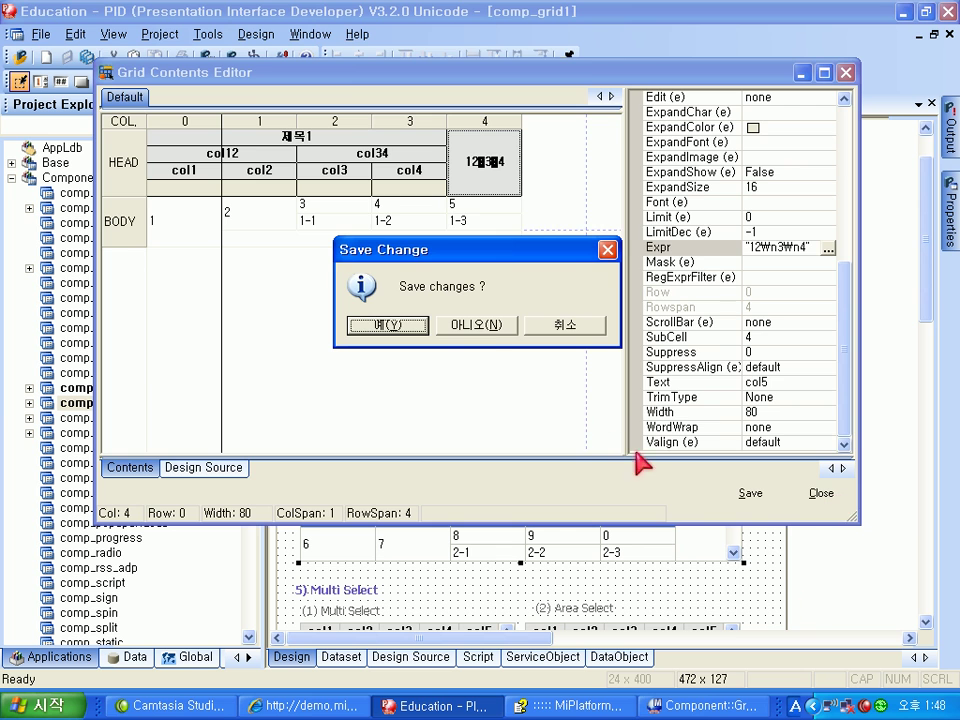
{"action": "left_click", "coordinate": [476, 326]}
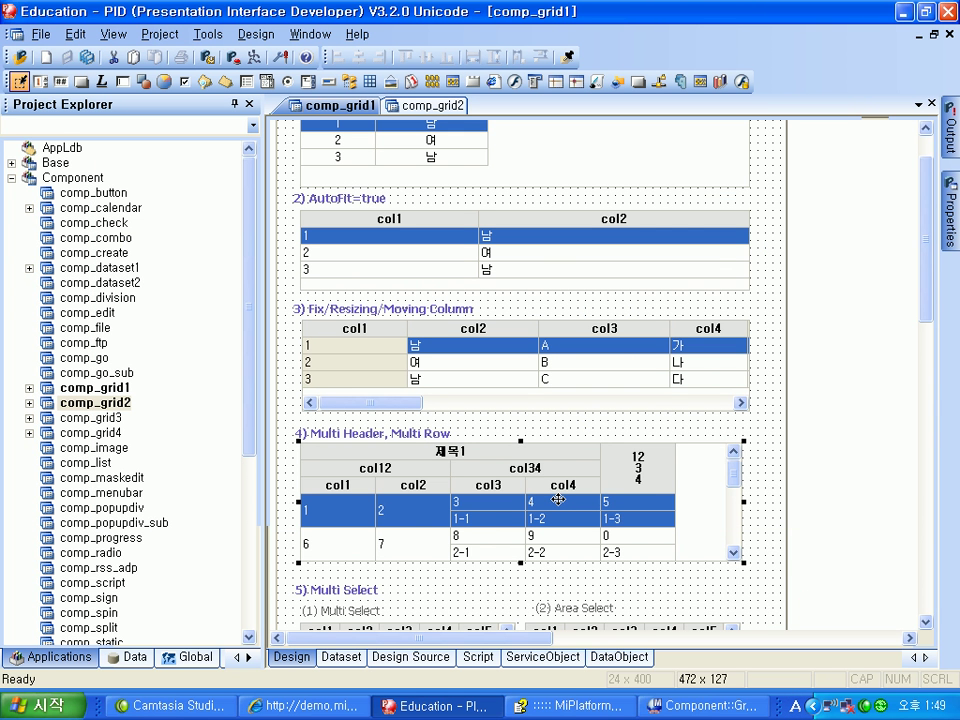
{"action": "scroll", "coordinate": [558, 499], "scroll_direction": "down", "scroll_amount": 5}
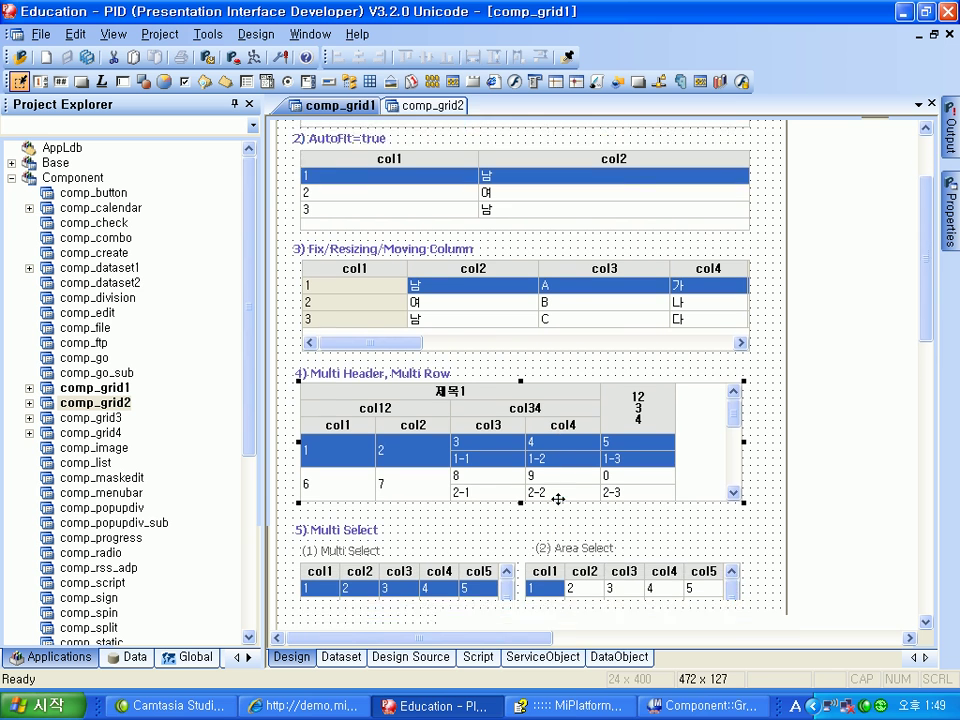
{"action": "left_click", "coordinate": [743, 710]}
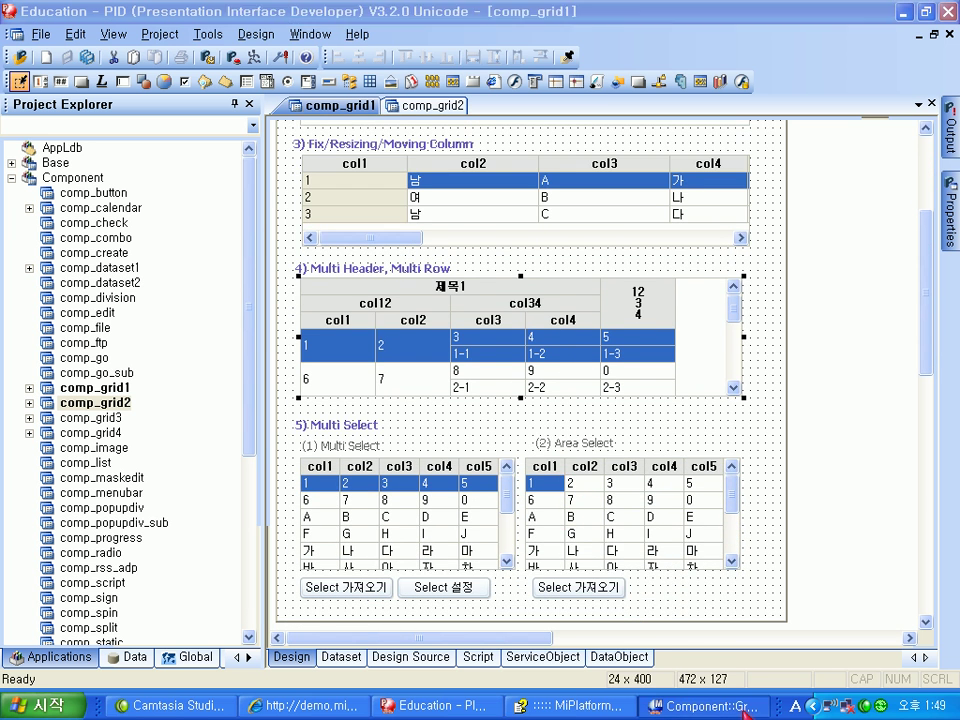
{"action": "left_click_drag", "start_coordinate": [881, 414], "coordinate": [882, 438]}
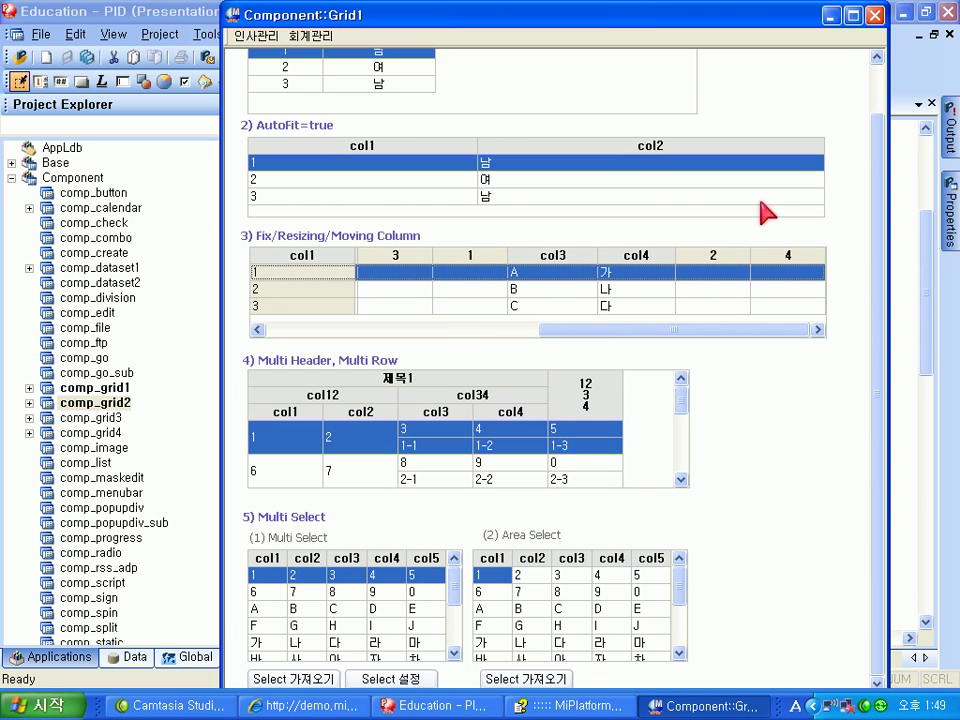
{"action": "double_click", "coordinate": [605, 17]}
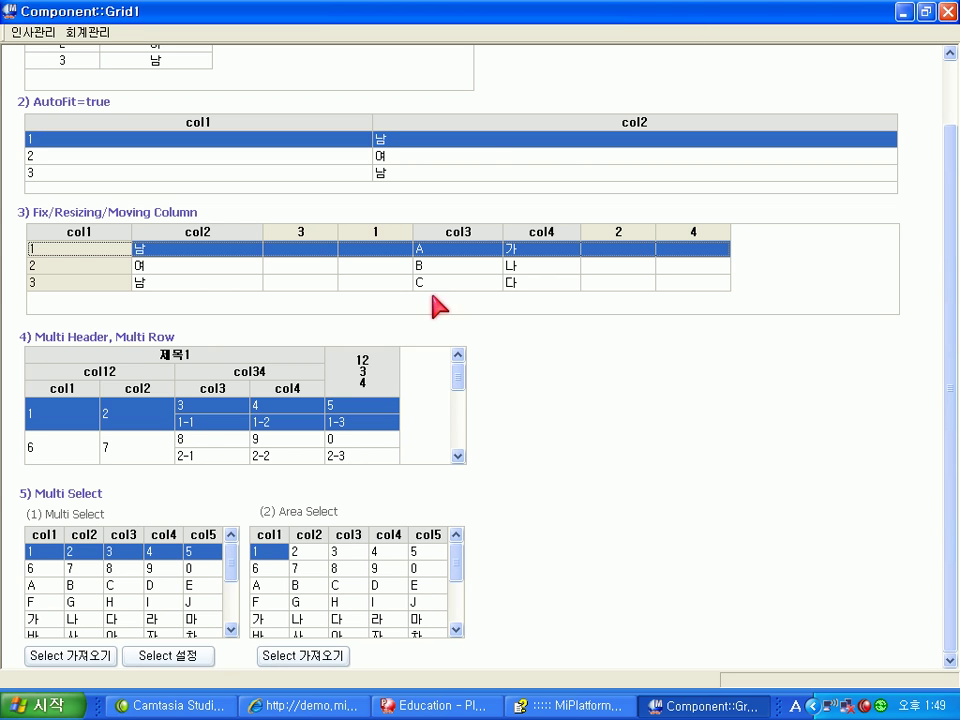
- Add the rows starting with A, F and 가 to the first row's selection in the Multi Select grid
{"action": "left_click", "coordinate": [81, 588], "text": "ctrl"}
{"action": "left_click", "coordinate": [85, 604], "text": "ctrl"}
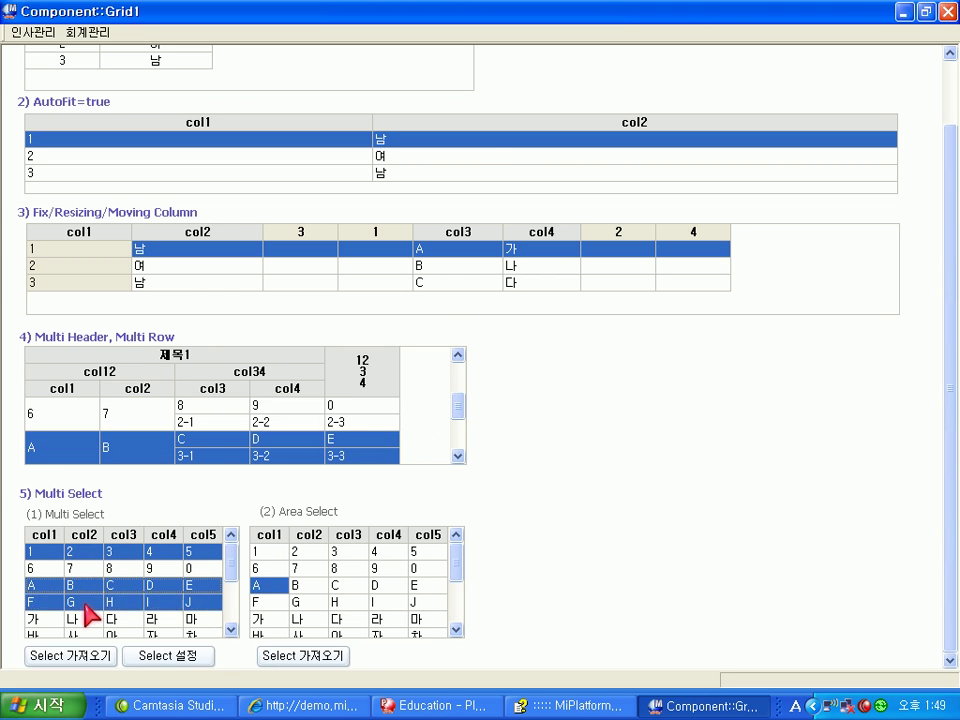
{"action": "left_click", "coordinate": [87, 622], "text": "ctrl"}
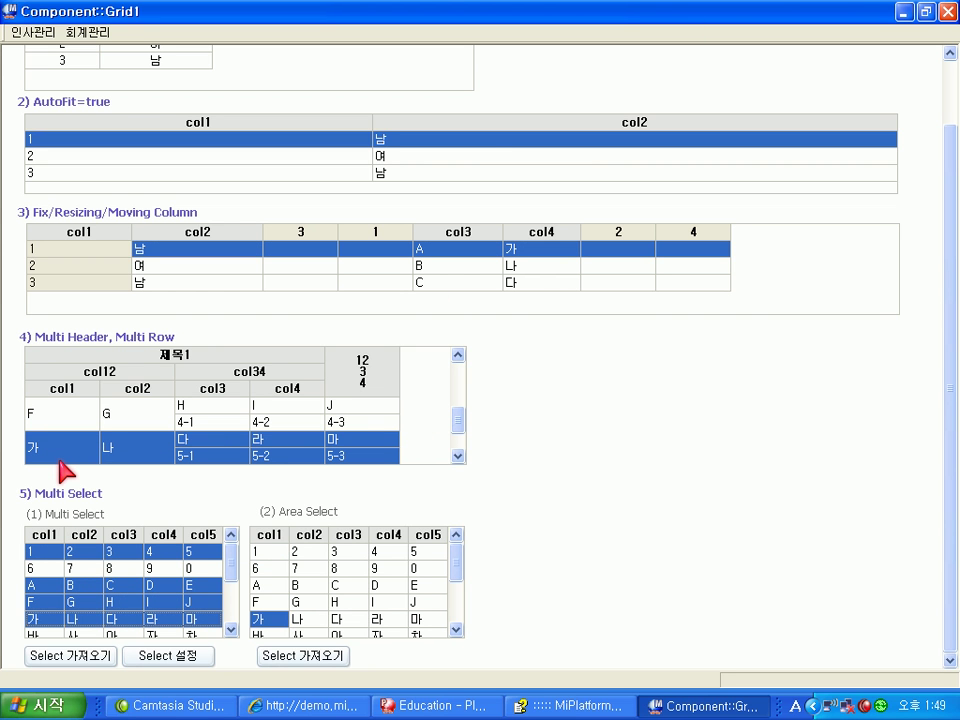
- Select the continuous range from row 6 to the last row in the Multi Select grid, and shorten it to end at row F
{"action": "left_click", "coordinate": [115, 568]}
{"action": "left_click", "coordinate": [110, 632], "text": "shift"}
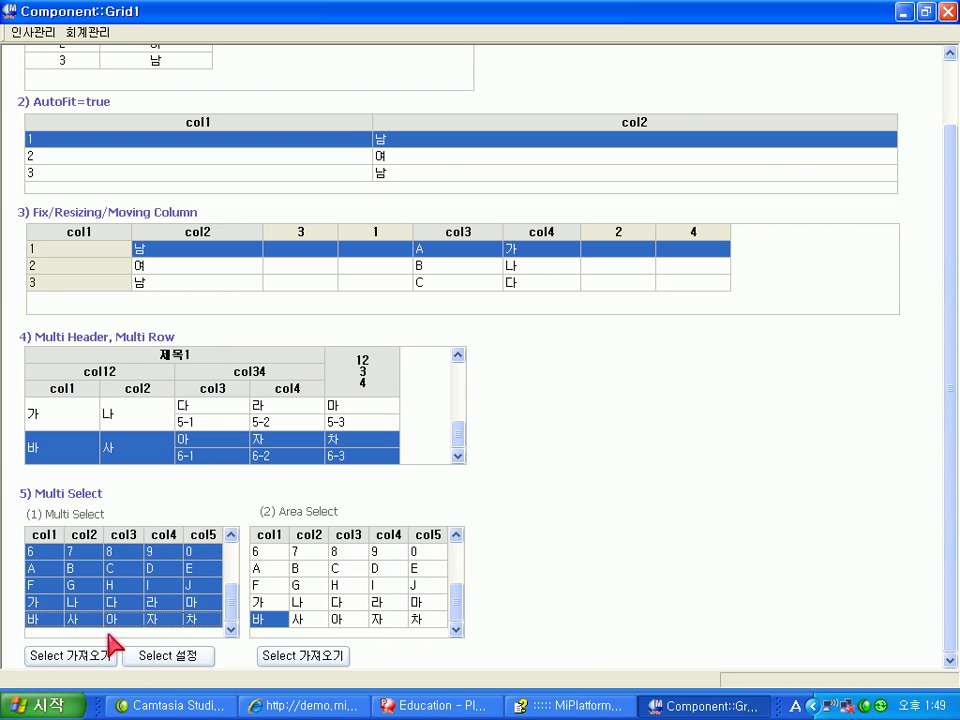
{"action": "scroll", "coordinate": [110, 640], "scroll_direction": "up", "scroll_amount": 1}
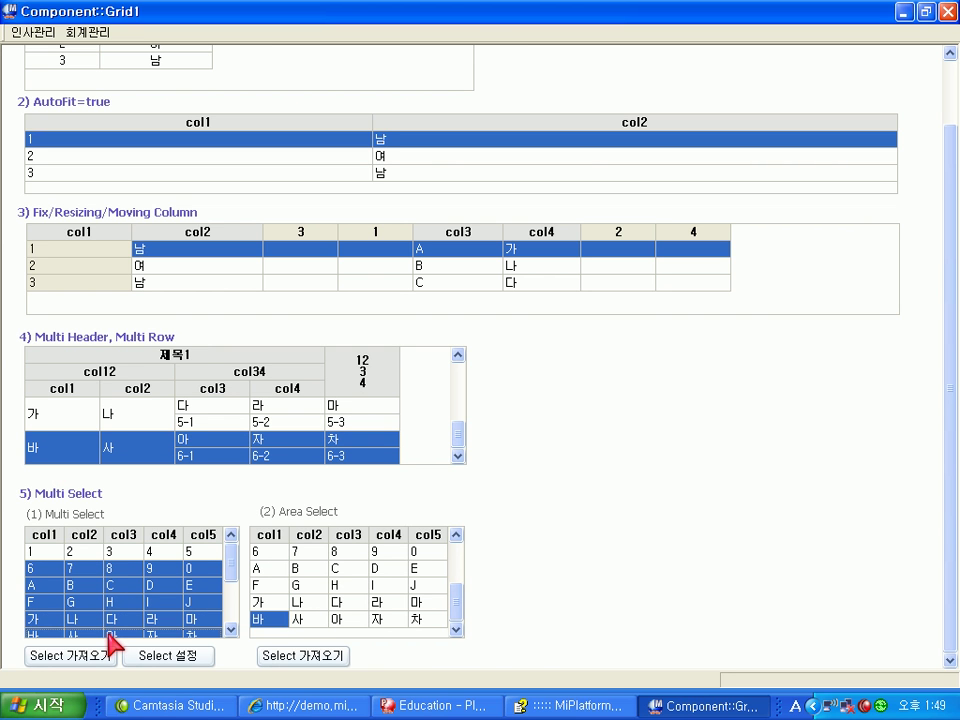
{"action": "left_click", "coordinate": [118, 604], "text": "shift"}
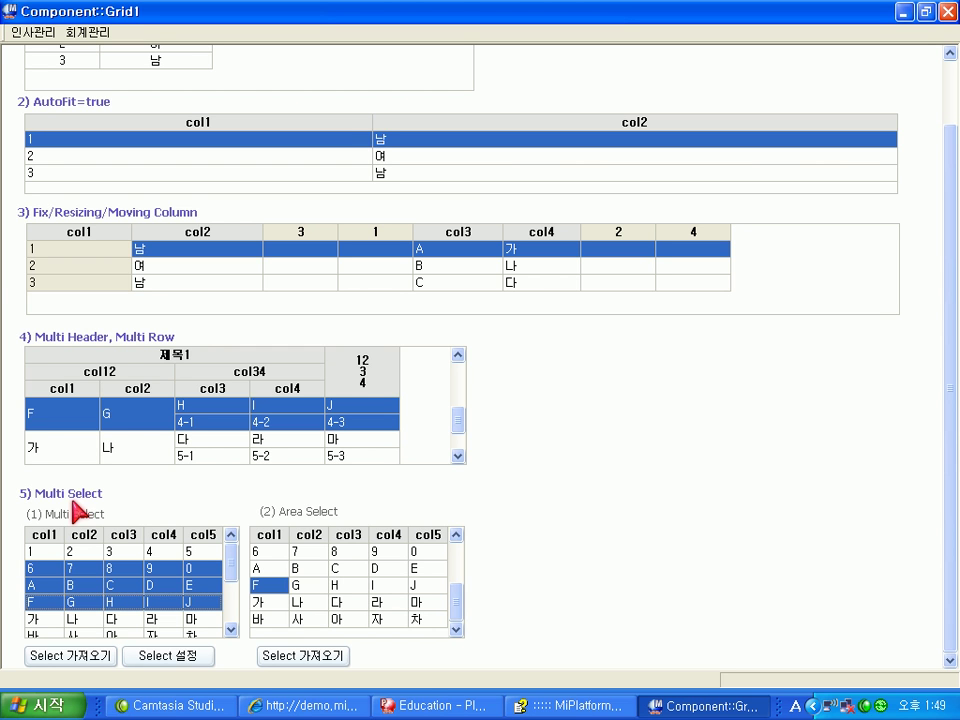
- Select single rows one after another down to row F in the Multi Select grid, and add rows 6 and A to the selection
{"action": "left_click", "coordinate": [150, 556]}
{"action": "left_click", "coordinate": [158, 580]}
{"action": "left_click", "coordinate": [166, 597]}
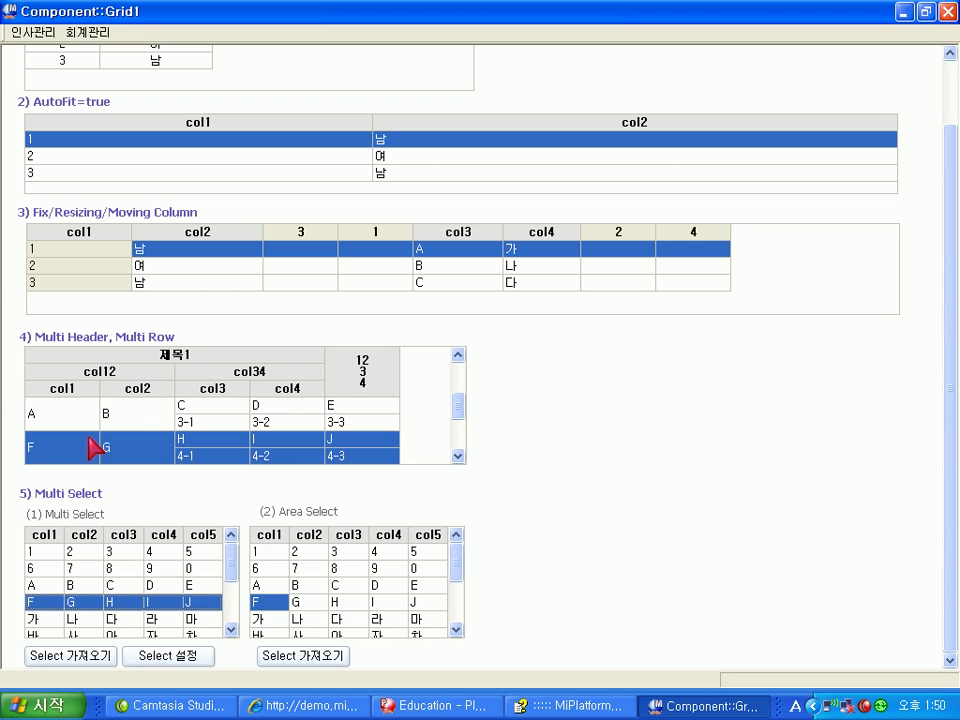
{"action": "left_click", "coordinate": [121, 567], "text": "ctrl"}
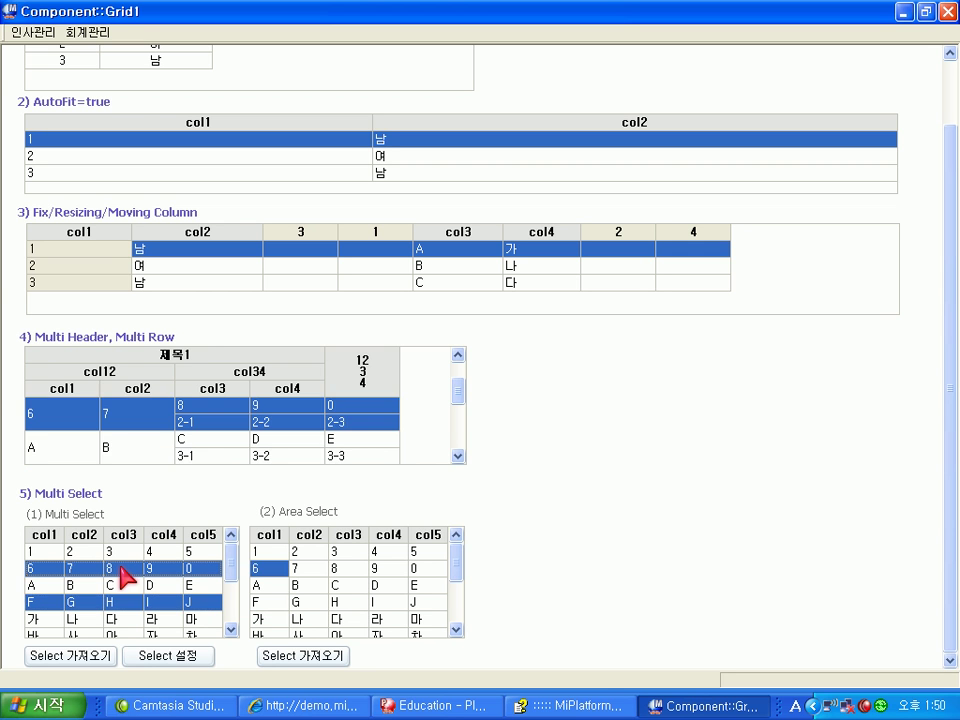
{"action": "left_click", "coordinate": [121, 584], "text": "ctrl"}
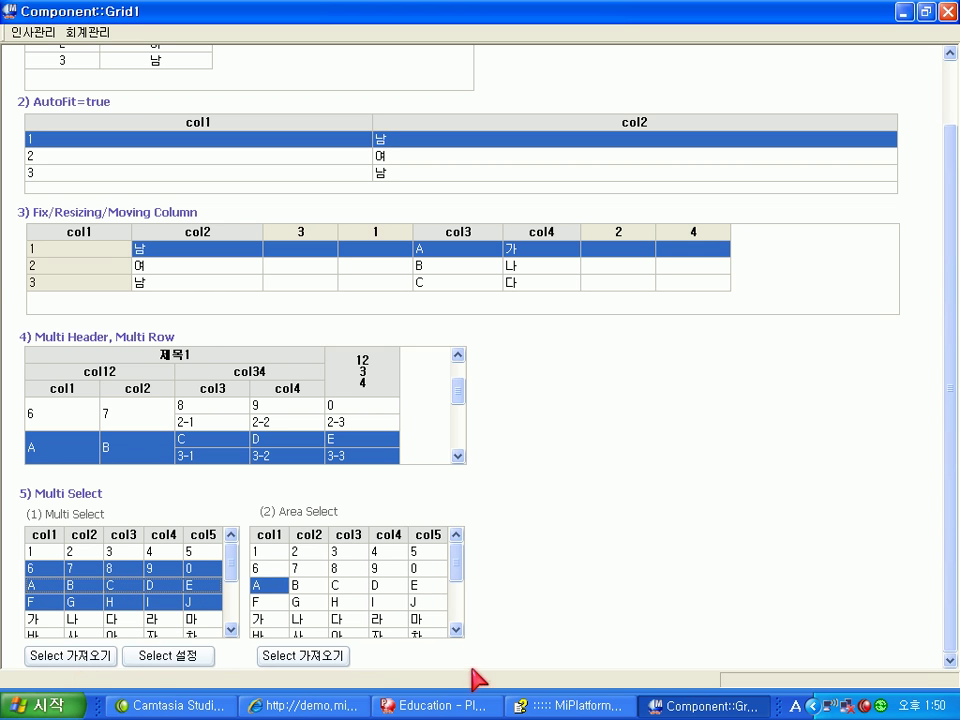
- In PID, open the click script of the Multi Select grid's Select 가져오기 button and examine the GetSelect call on ds_multi
{"action": "left_click", "coordinate": [465, 703]}
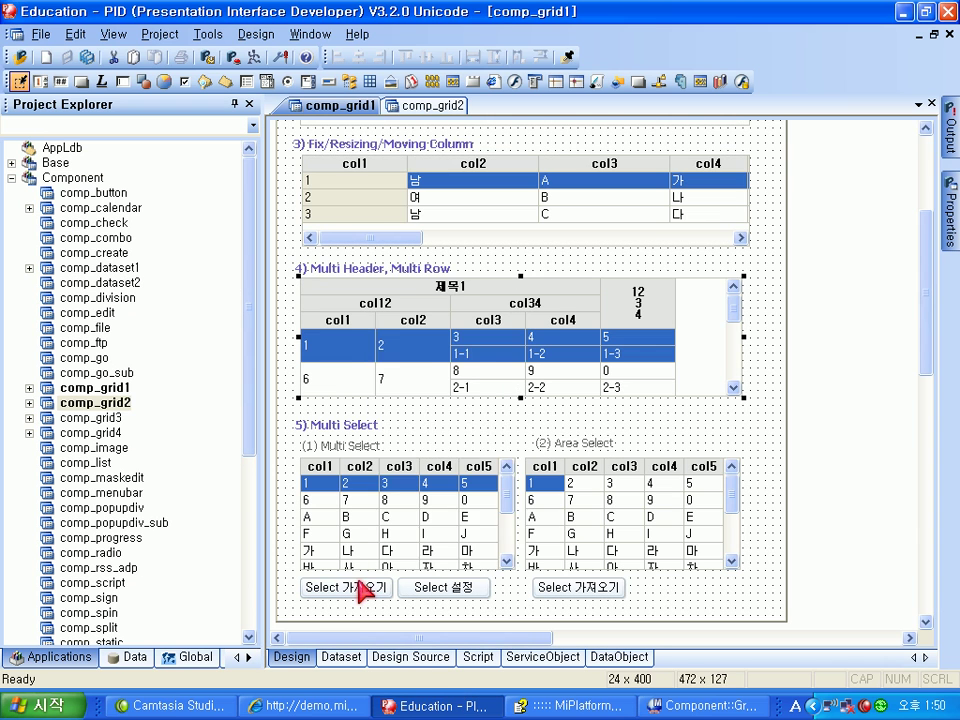
{"action": "right_click", "coordinate": [362, 585]}
{"action": "mouse_move", "coordinate": [418, 566]}
{"action": "left_click", "coordinate": [562, 590]}
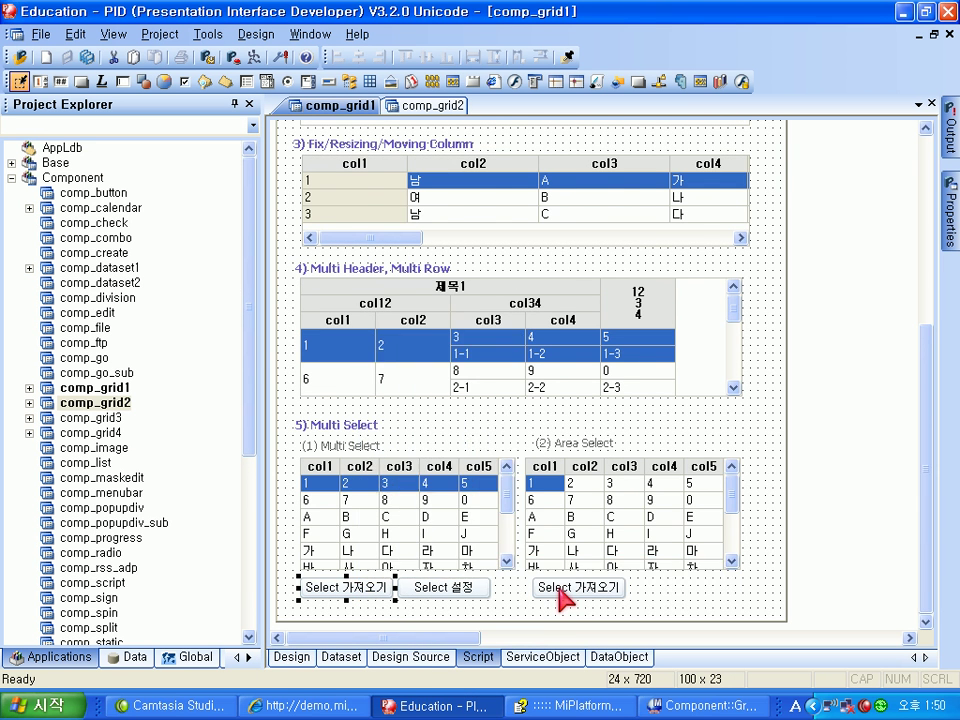
{"action": "double_click", "coordinate": [593, 272]}
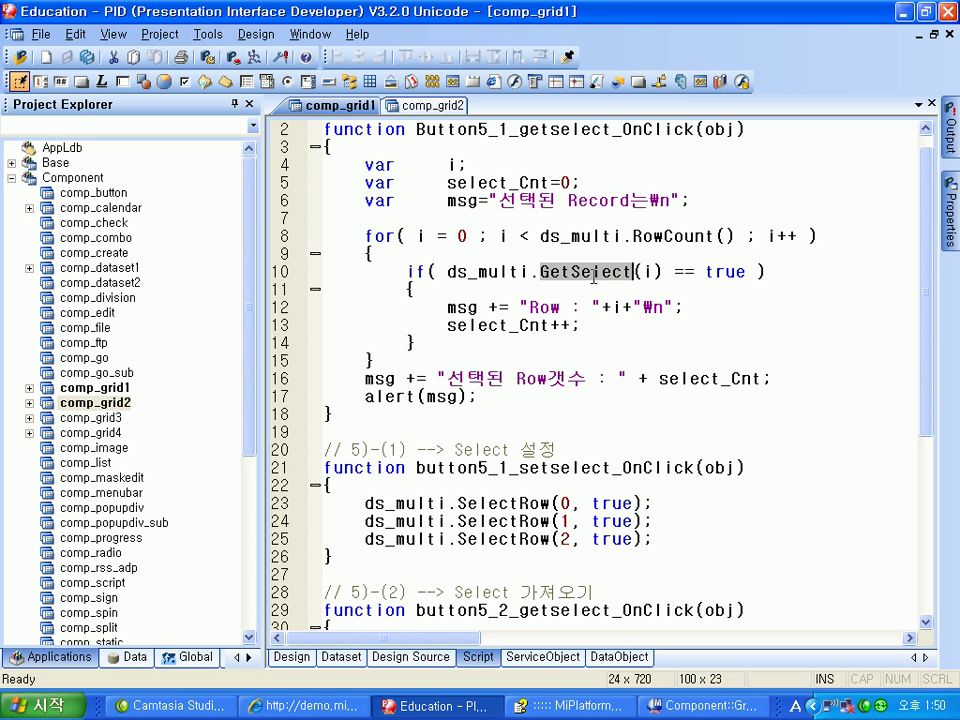
{"action": "double_click", "coordinate": [484, 273]}
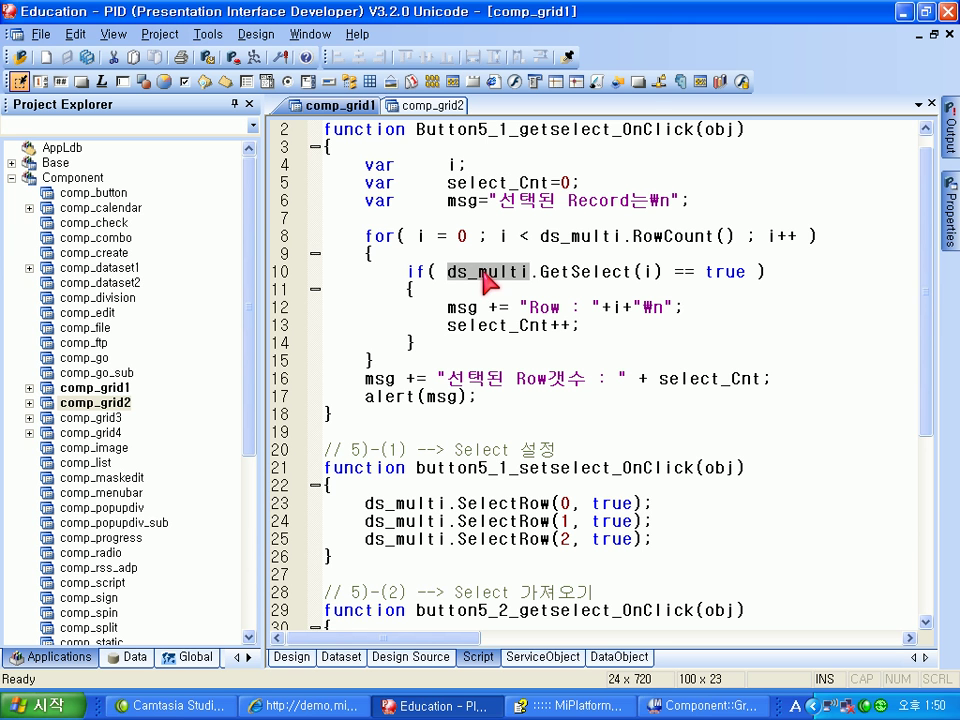
- In the running form's Area Select grid, select the block from row 6, col2 to row F, col4, and retrieve its selection range
{"action": "left_click", "coordinate": [703, 706]}
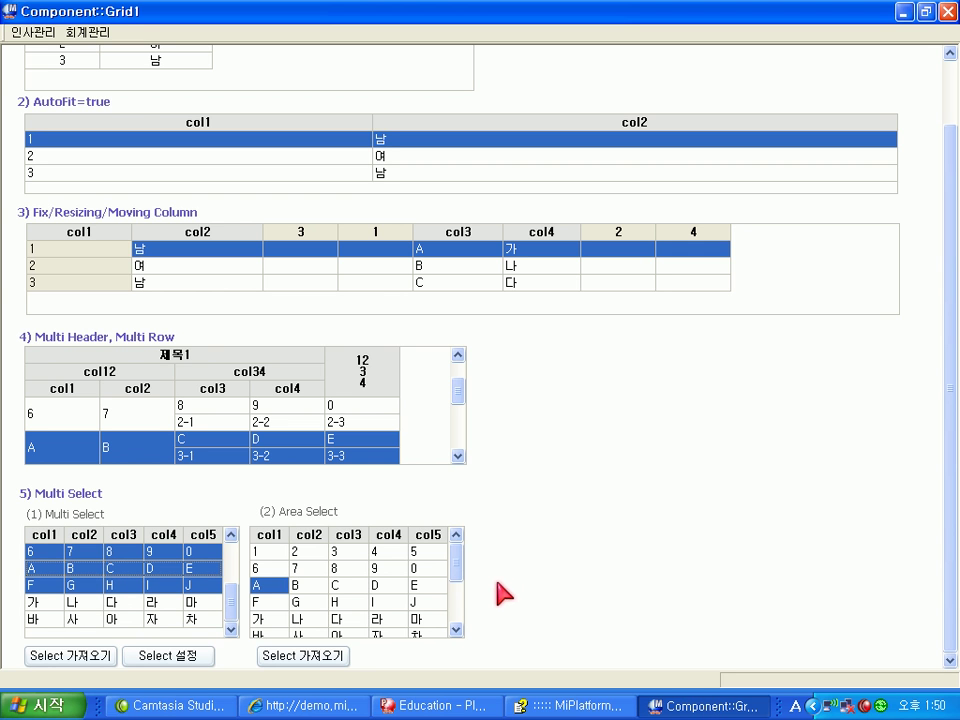
{"action": "scroll", "coordinate": [236, 632], "scroll_direction": "up", "scroll_amount": 1}
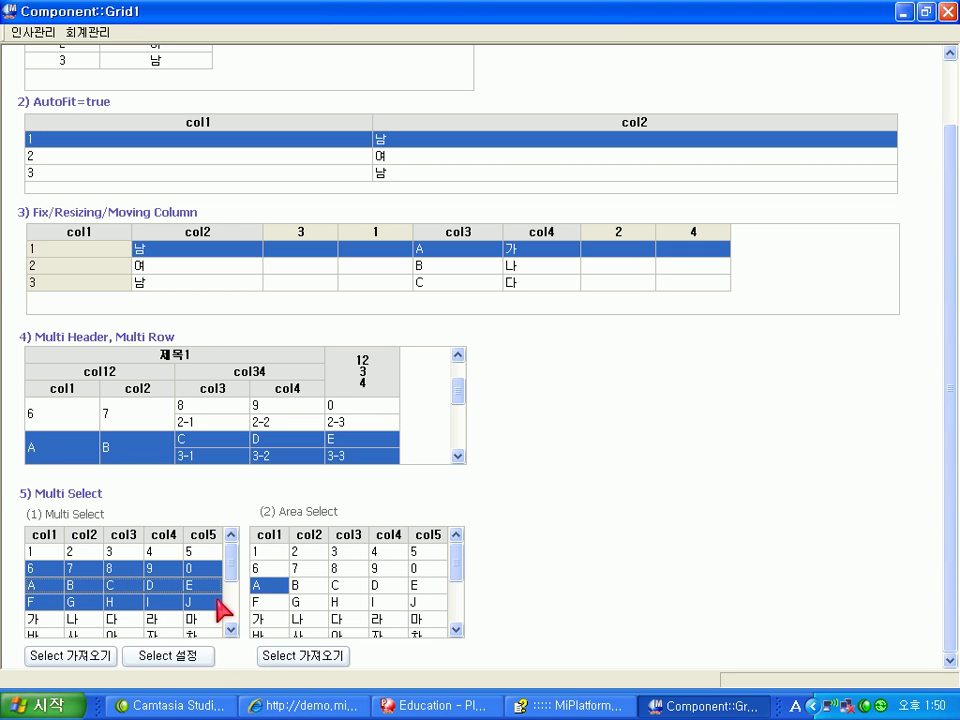
{"action": "left_click_drag", "start_coordinate": [324, 568], "coordinate": [405, 613]}
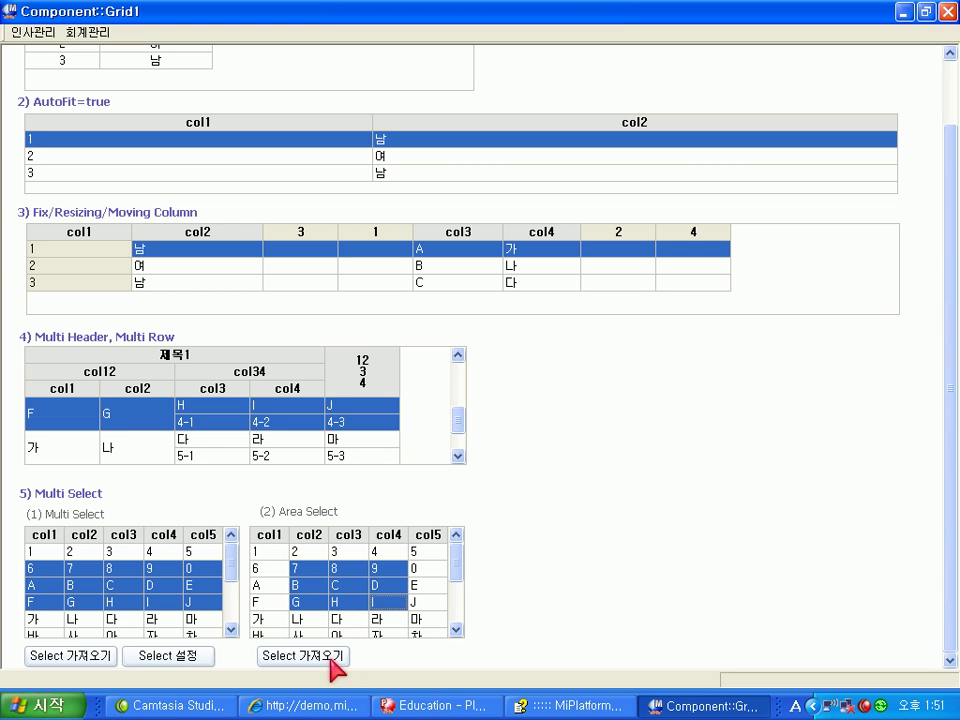
{"action": "left_click", "coordinate": [332, 656]}
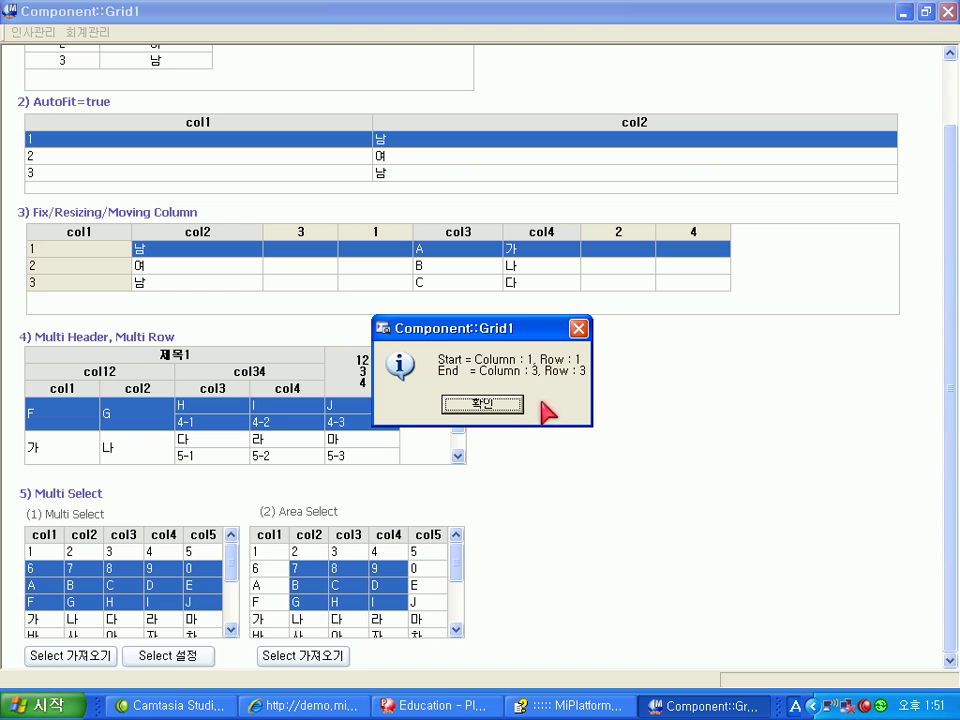
{"action": "left_click", "coordinate": [508, 405]}
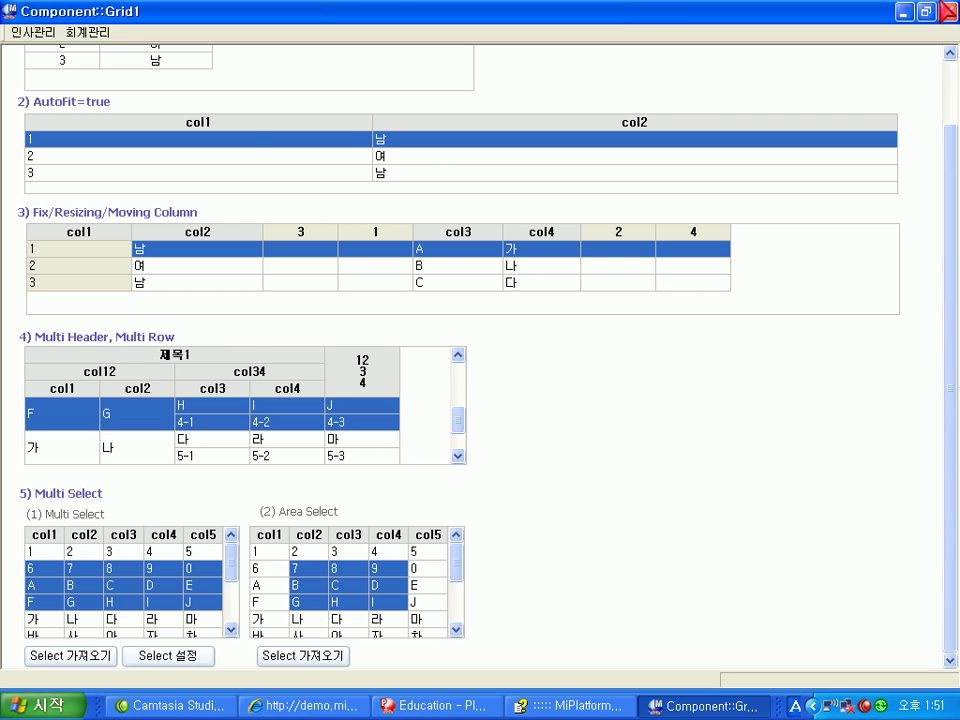
- Minimize the running form and return comp_grid1 in PID to its design view
{"action": "left_click", "coordinate": [908, 13]}
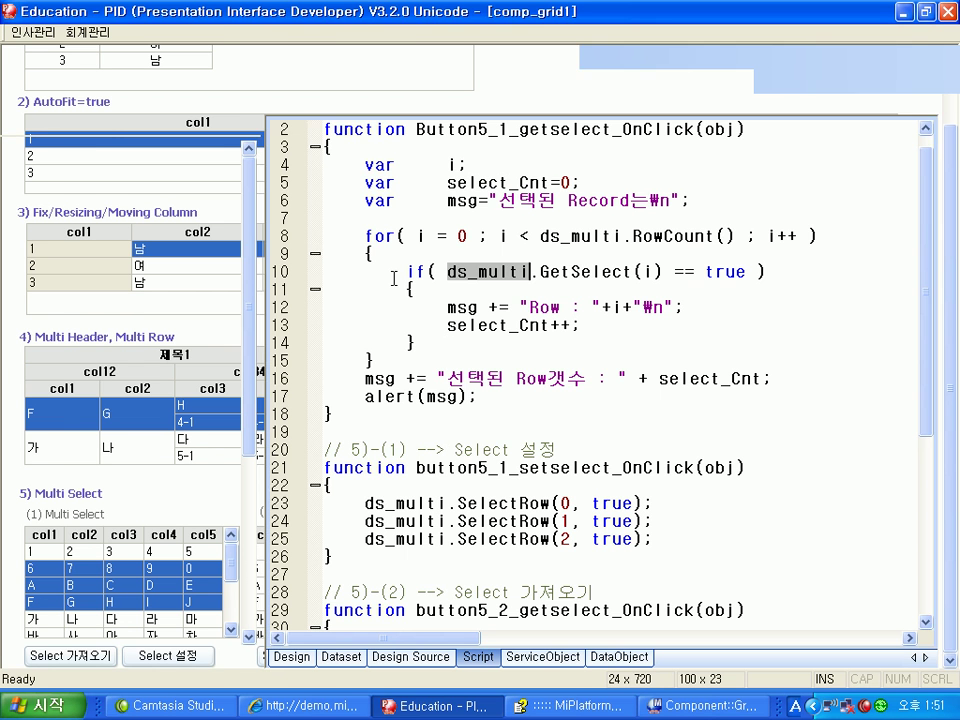
{"action": "left_click", "coordinate": [428, 106]}
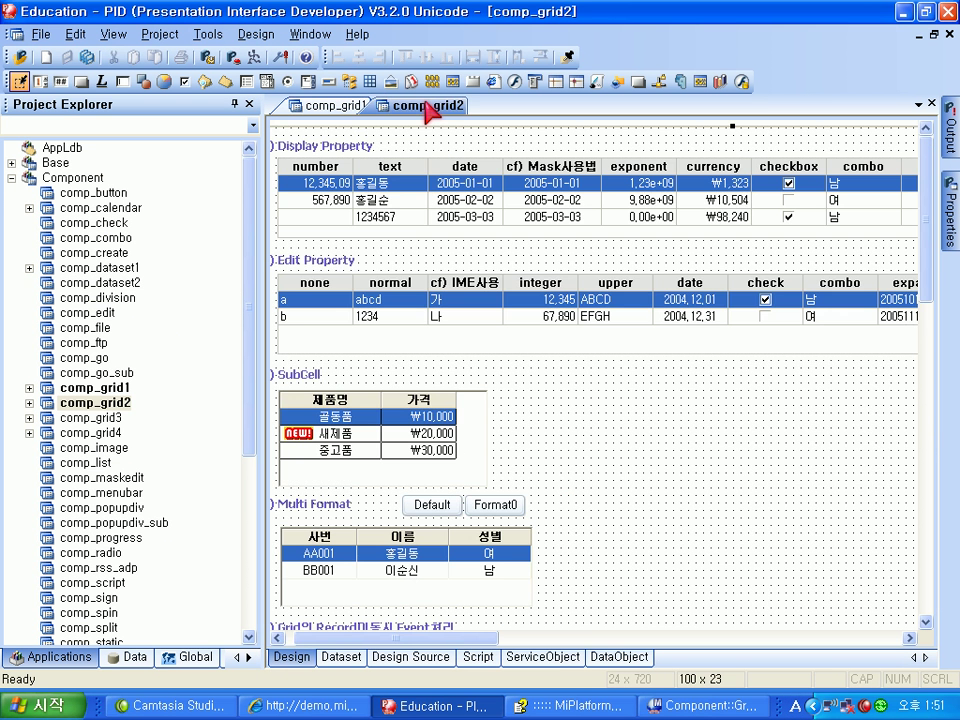
{"action": "left_click", "coordinate": [352, 105]}
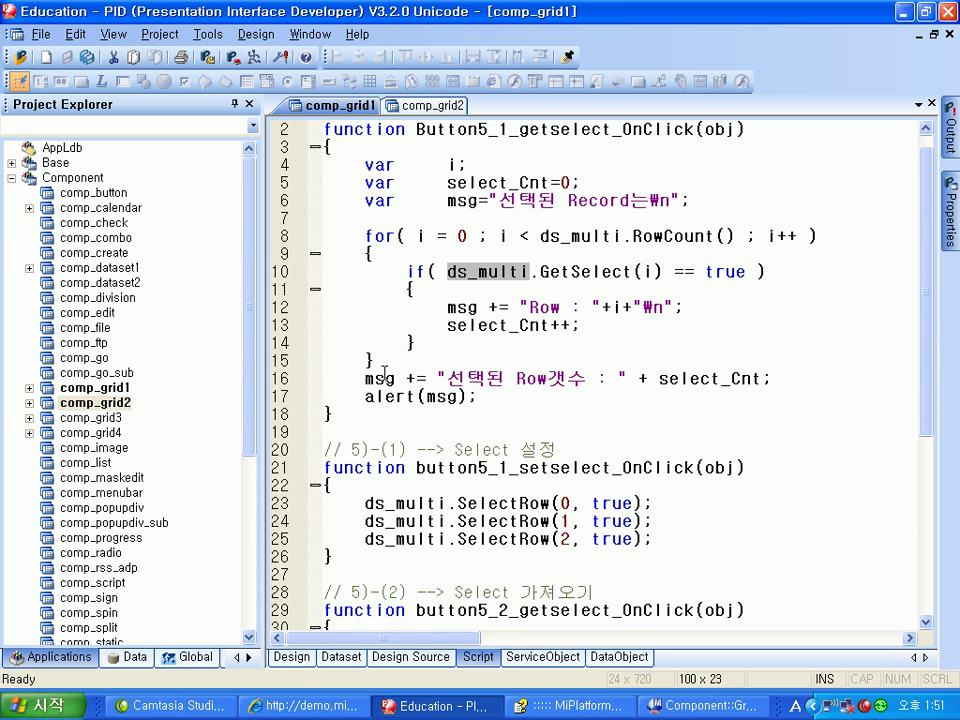
{"action": "left_click", "coordinate": [292, 657]}
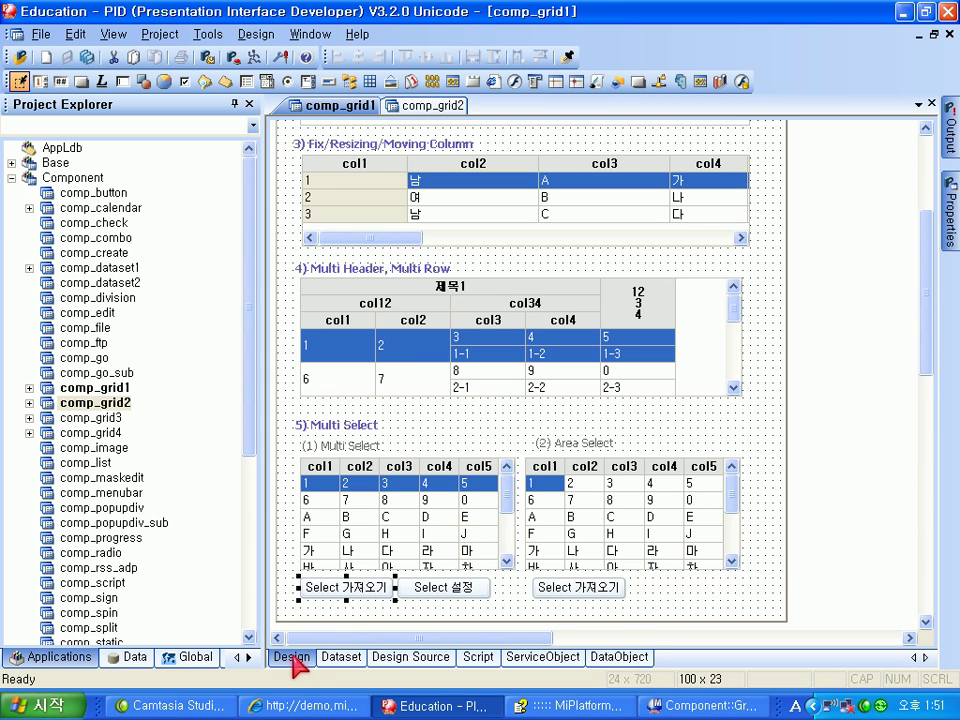
- In the MiPlatform Manual, collapse the Dataset topics and look through the list of Grid properties
{"action": "left_click", "coordinate": [565, 706]}
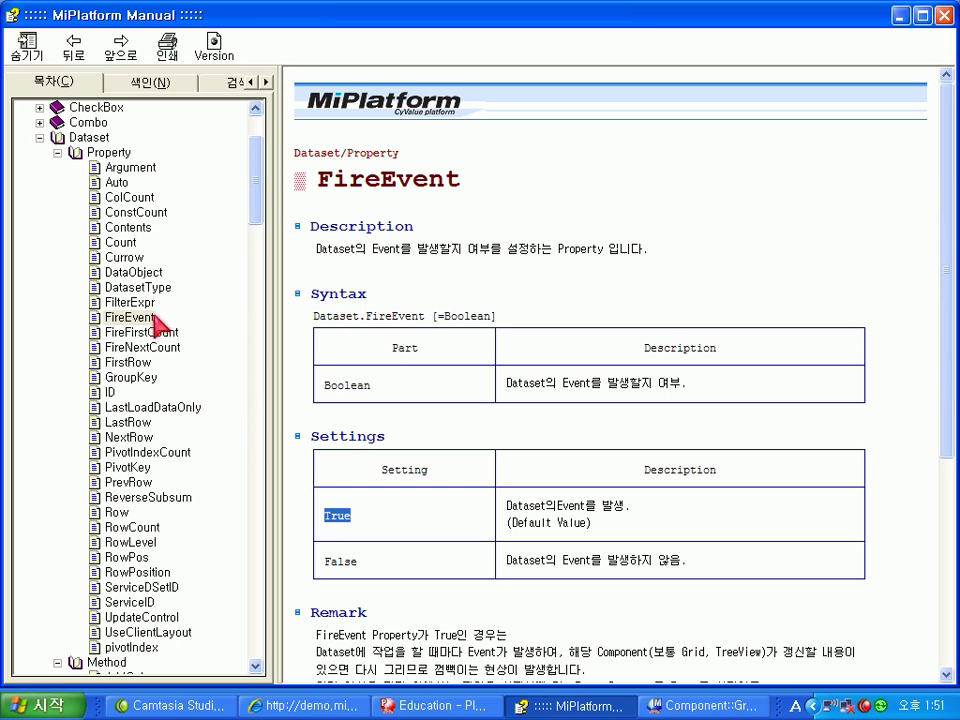
{"action": "left_click", "coordinate": [57, 152]}
{"action": "left_click", "coordinate": [40, 137]}
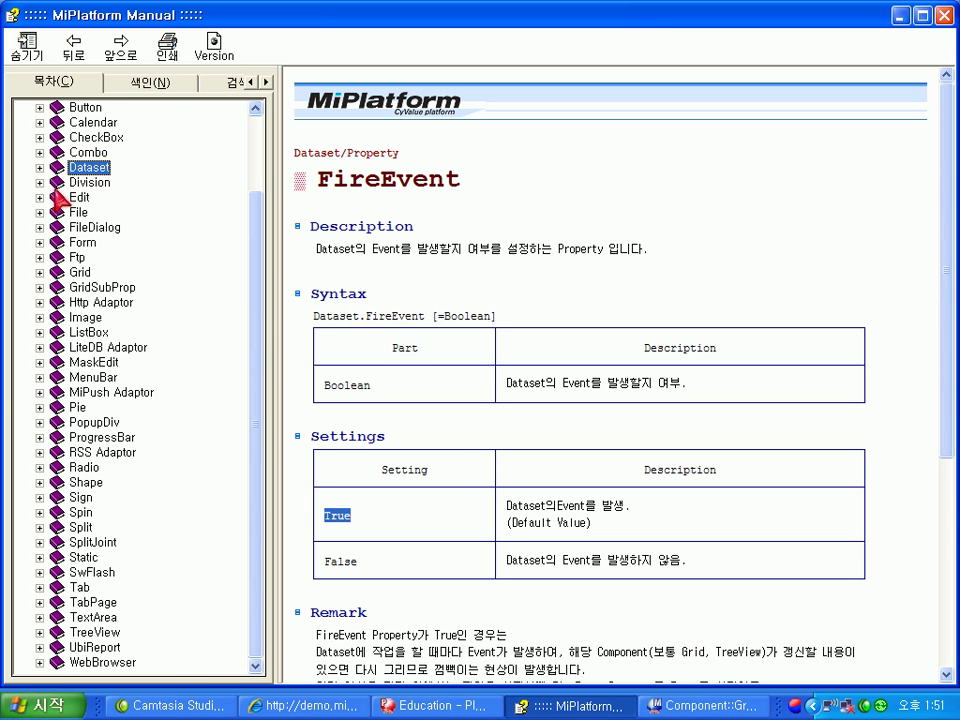
{"action": "left_click", "coordinate": [40, 272]}
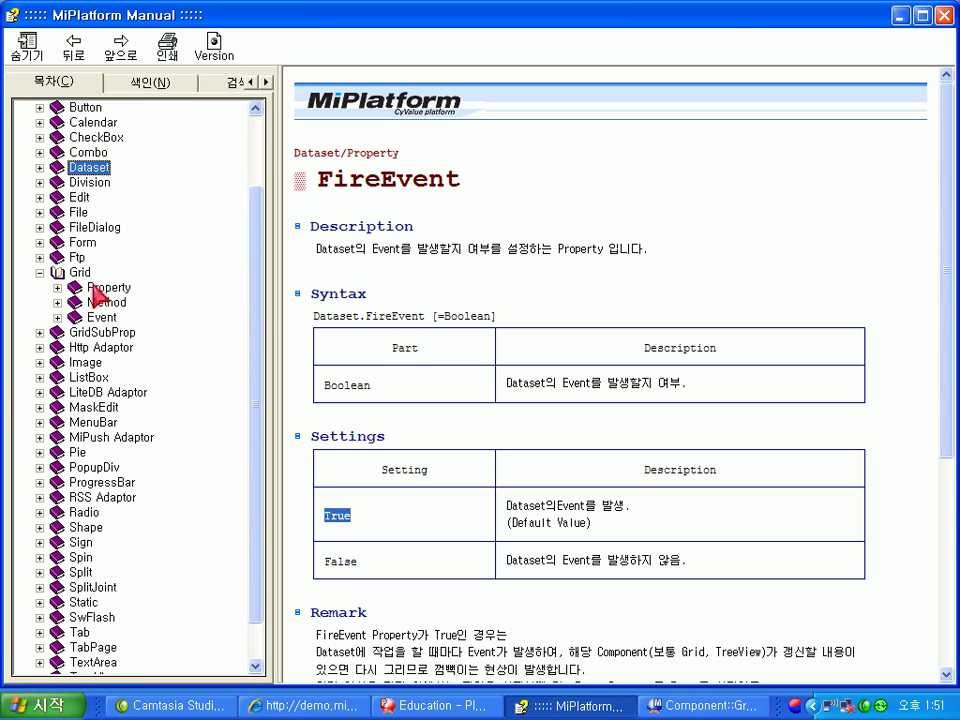
{"action": "left_click", "coordinate": [57, 287]}
{"action": "scroll", "coordinate": [172, 395], "scroll_direction": "down", "scroll_amount": 5}
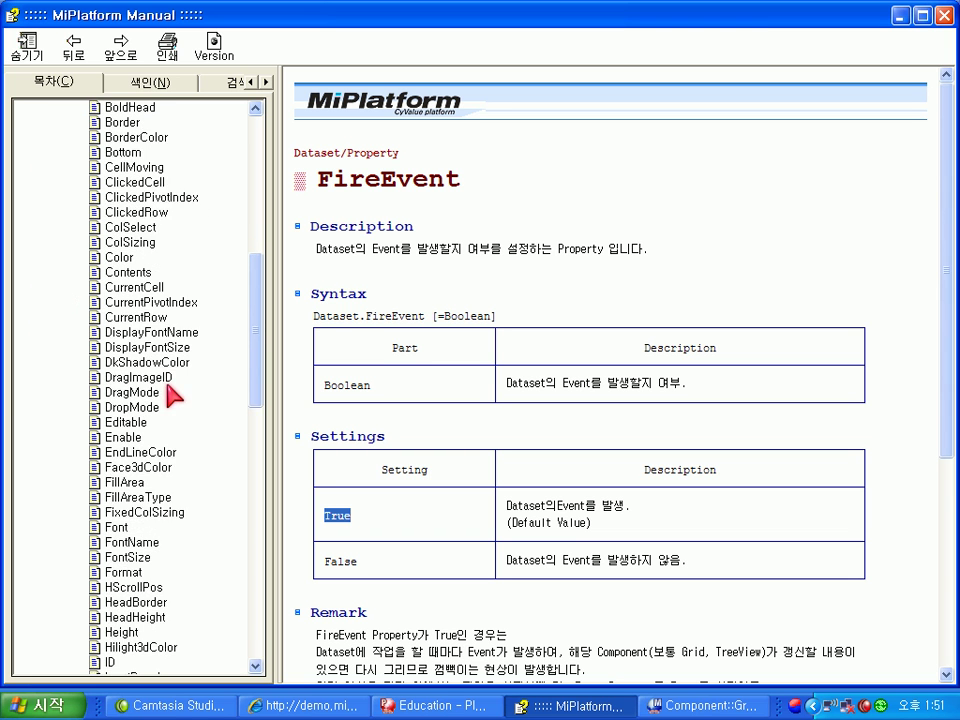
{"action": "scroll", "coordinate": [172, 395], "scroll_direction": "down", "scroll_amount": 12}
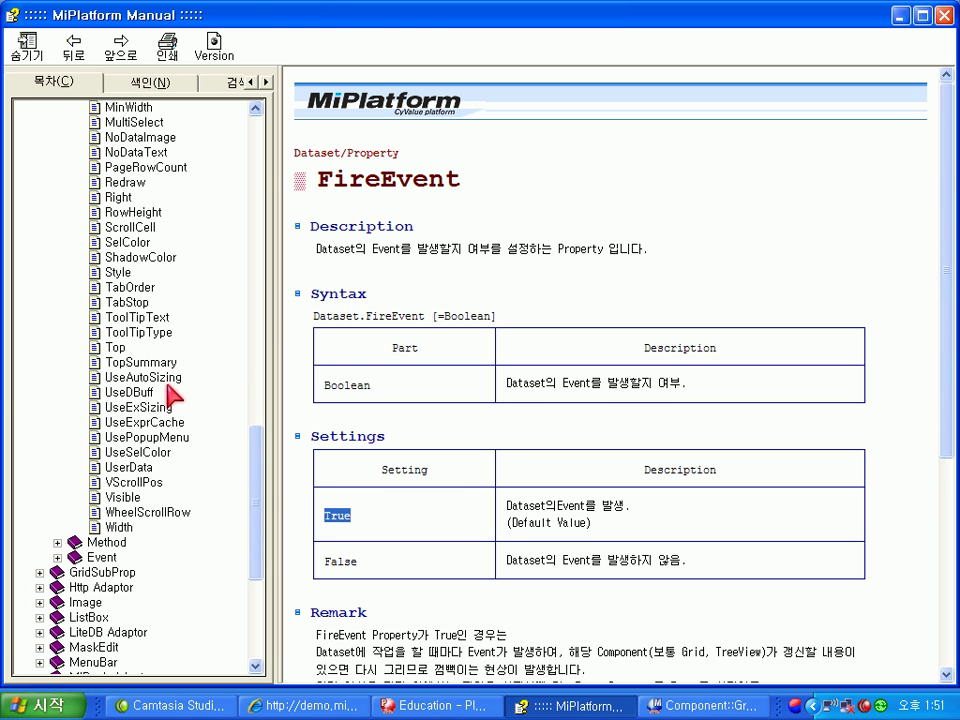
- Switch back to PID and open the contents editor for the Display Property grid in the comp_grid2 form
{"action": "left_click", "coordinate": [420, 705]}
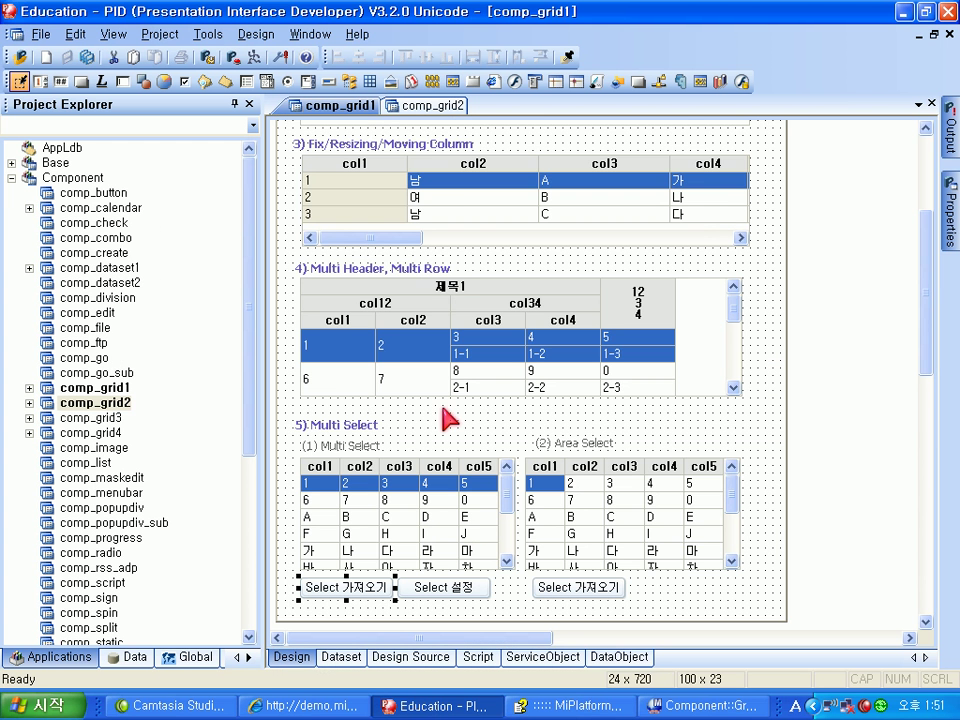
{"action": "left_click", "coordinate": [447, 105]}
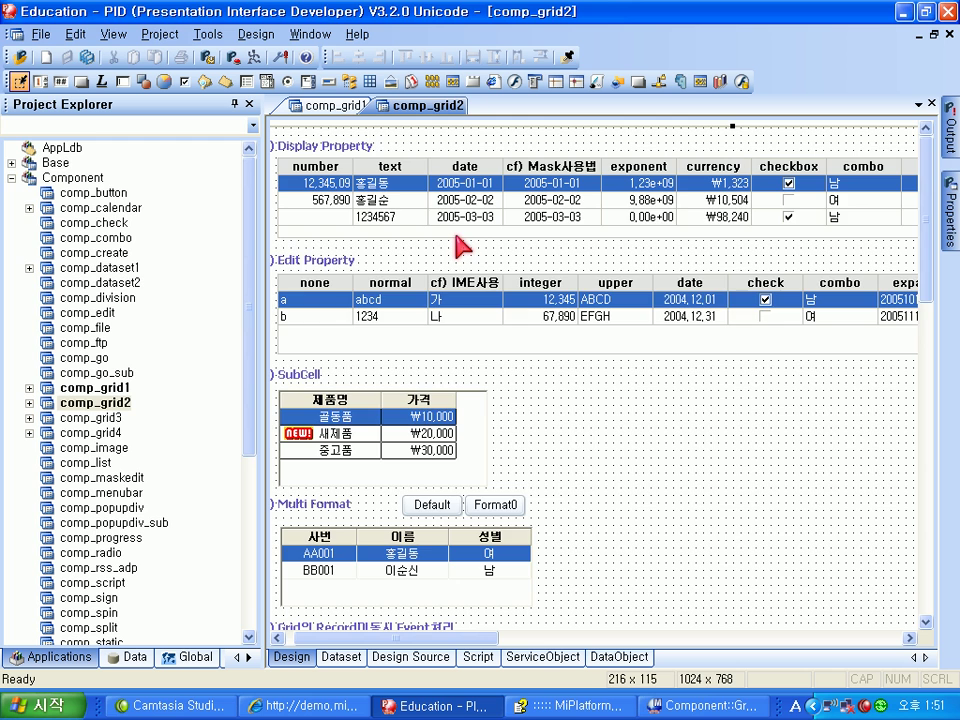
{"action": "double_click", "coordinate": [446, 188]}
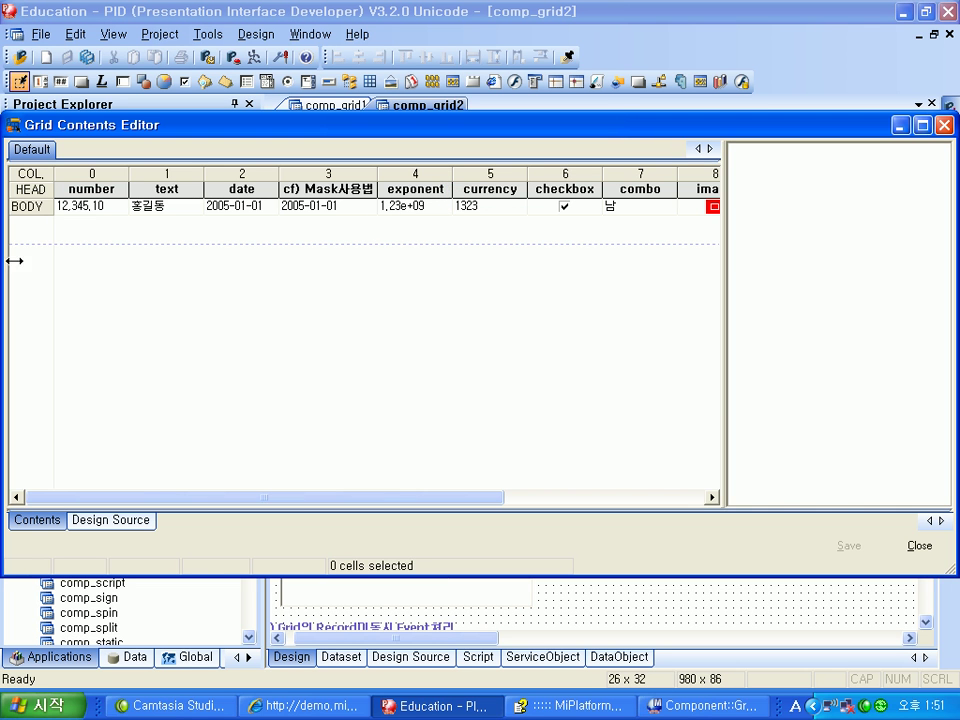
- Examine the properties of the number column's head and body cells, then close the grid contents editor
{"action": "left_click", "coordinate": [85, 190]}
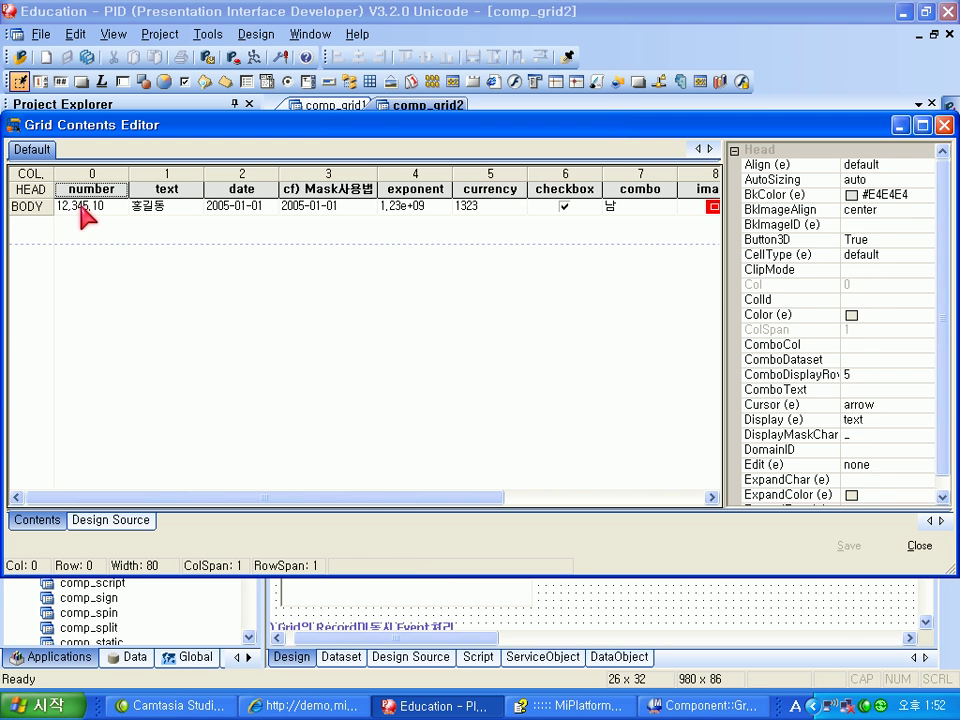
{"action": "left_click", "coordinate": [80, 207]}
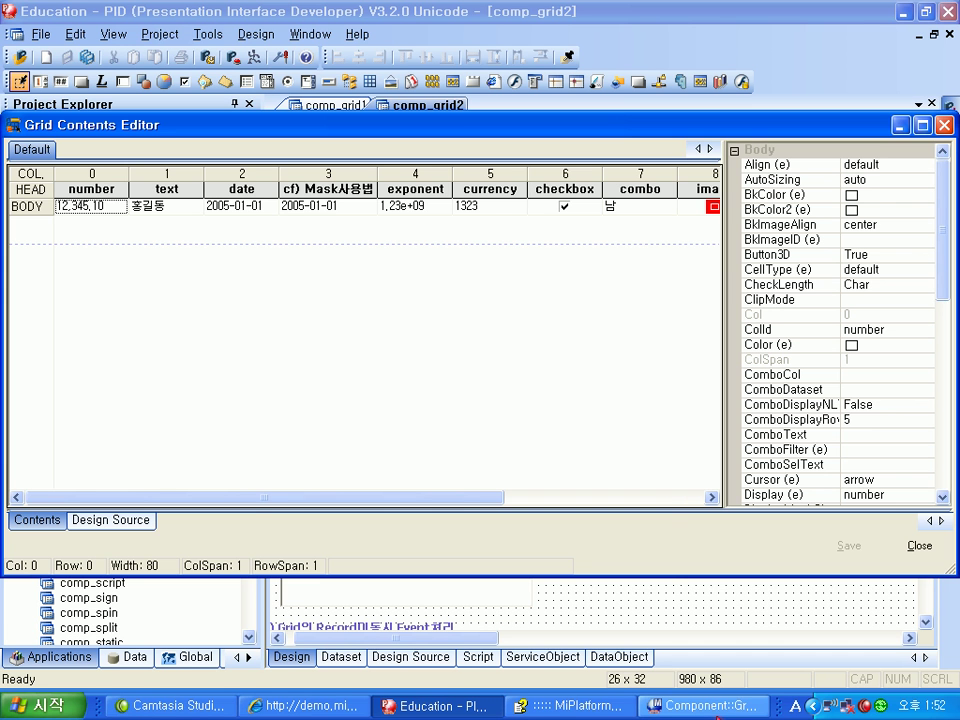
{"action": "left_click", "coordinate": [920, 546]}
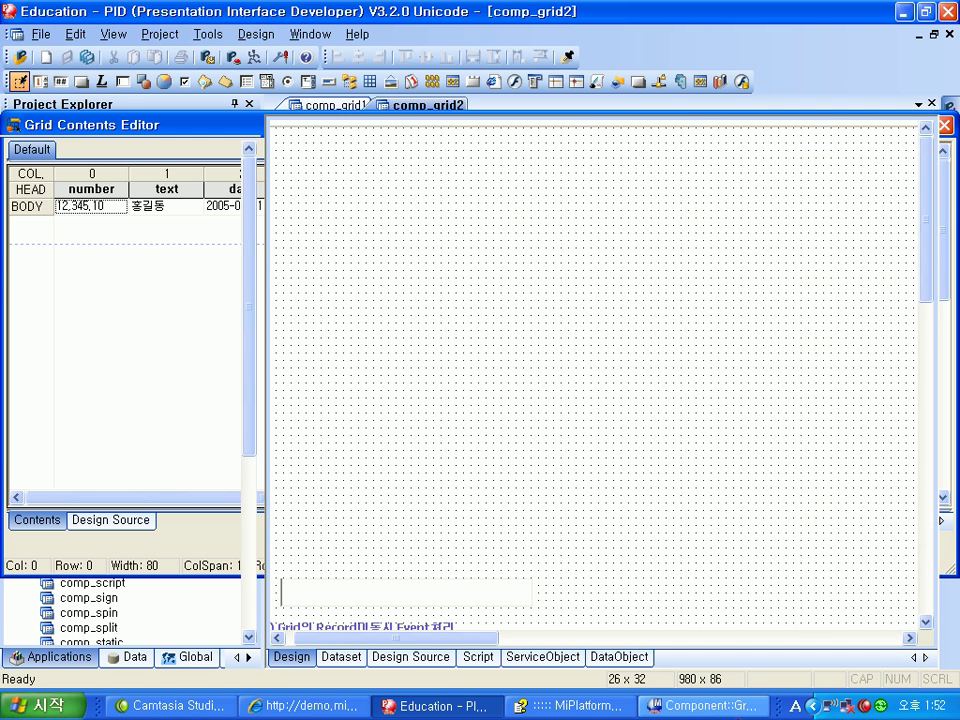
- Switch to the MiPlatform Manual, open the GridSubProp topic, expand its Property list and compare it with the Grid properties
{"action": "left_click", "coordinate": [590, 706]}
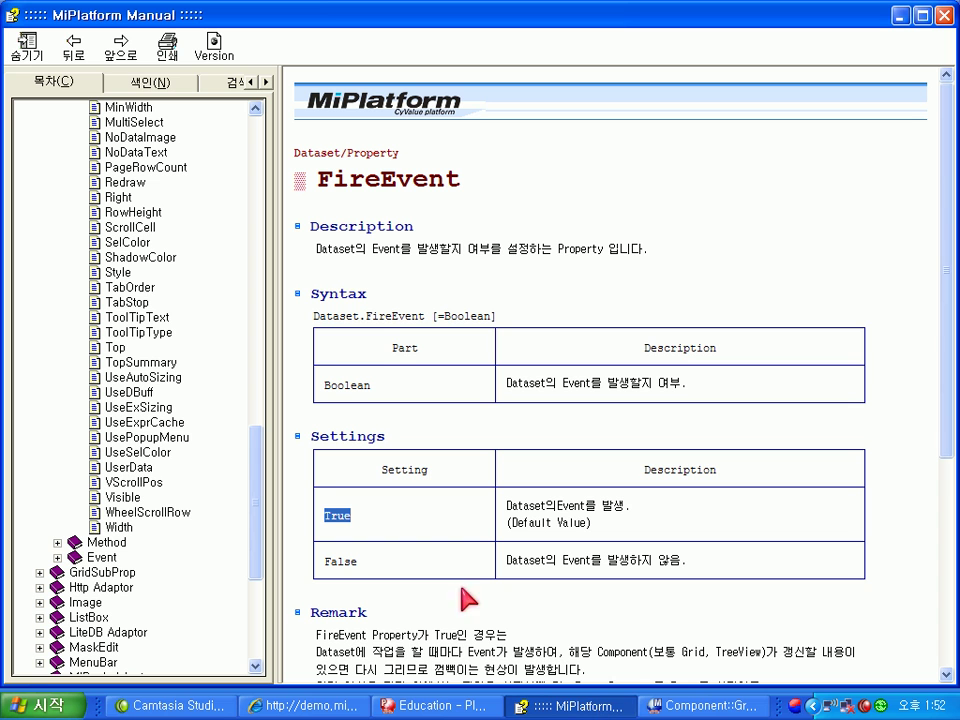
{"action": "left_click", "coordinate": [72, 574]}
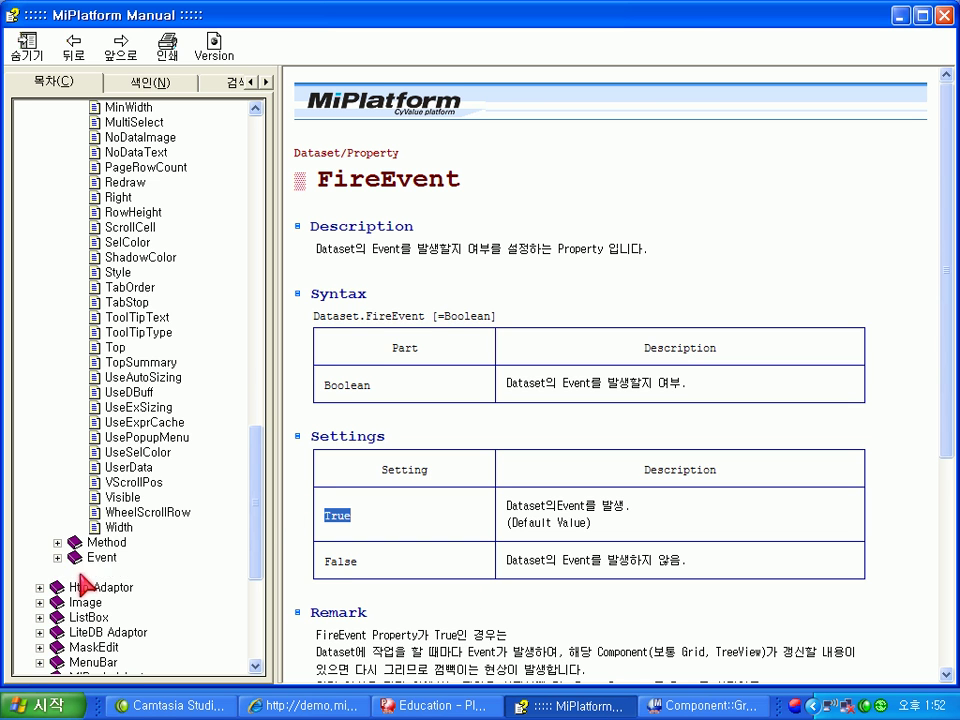
{"action": "left_click_drag", "start_coordinate": [264, 510], "coordinate": [266, 636]}
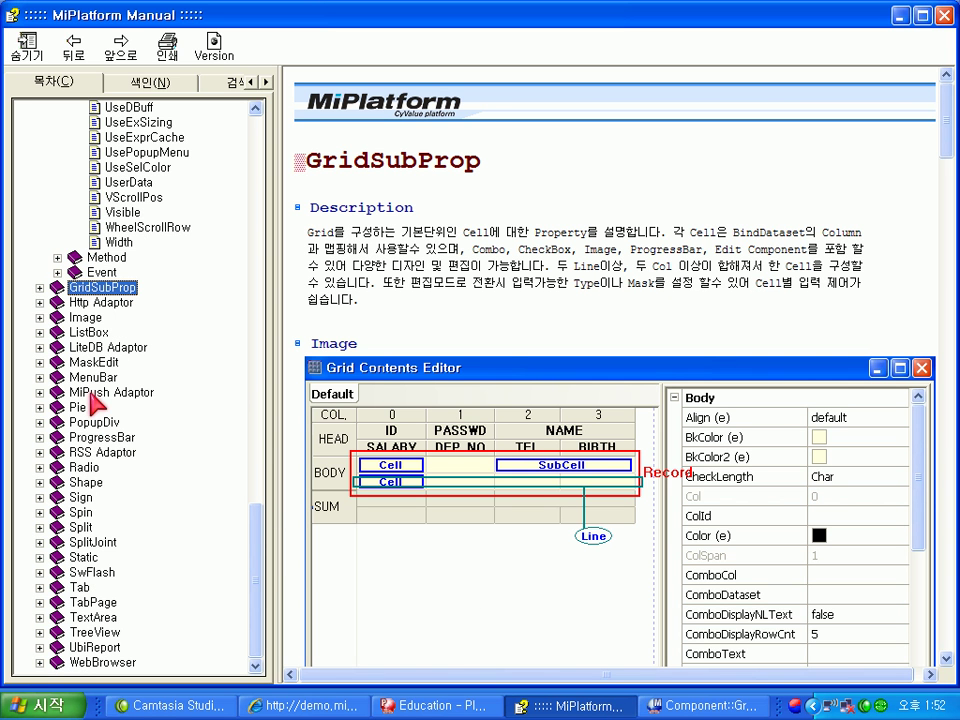
{"action": "left_click", "coordinate": [39, 287]}
{"action": "left_click", "coordinate": [57, 302]}
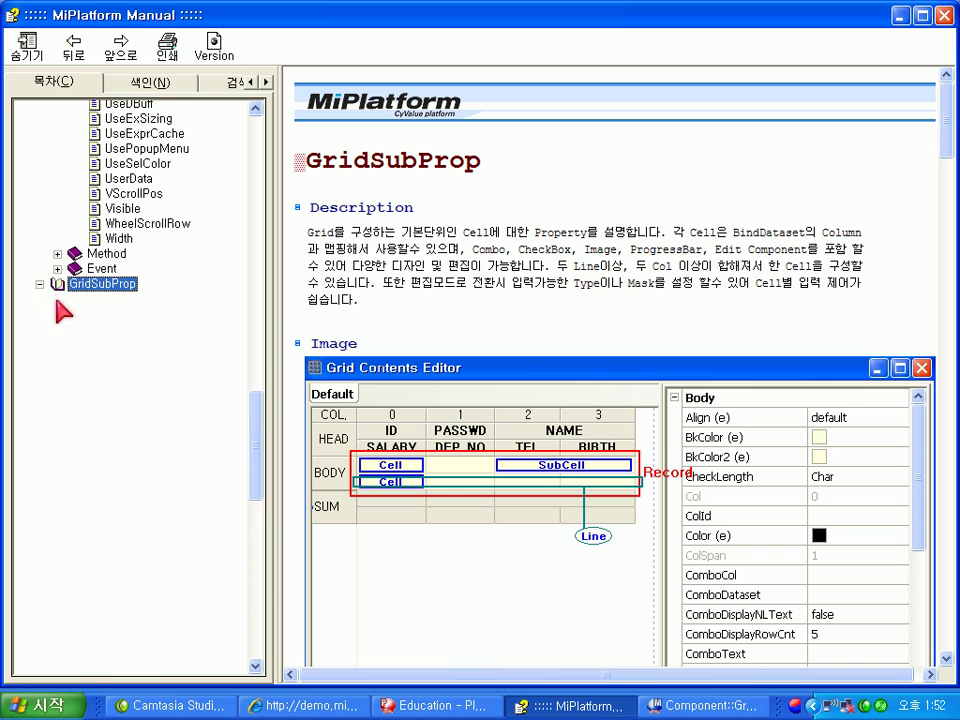
{"action": "left_click_drag", "start_coordinate": [257, 489], "coordinate": [256, 428]}
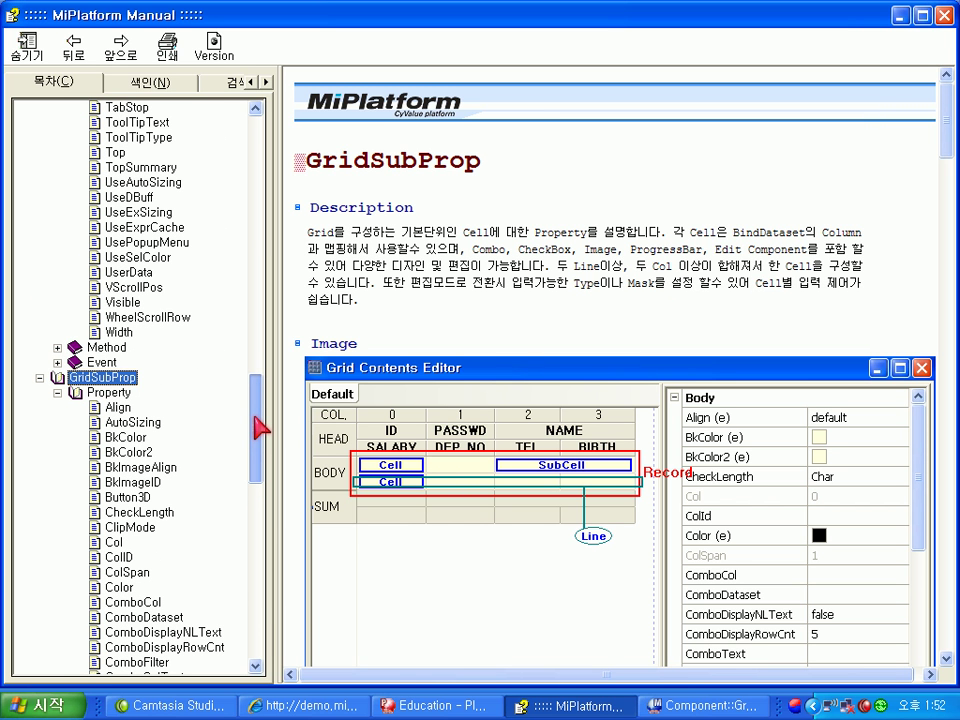
{"action": "left_click_drag", "start_coordinate": [256, 428], "coordinate": [266, 199]}
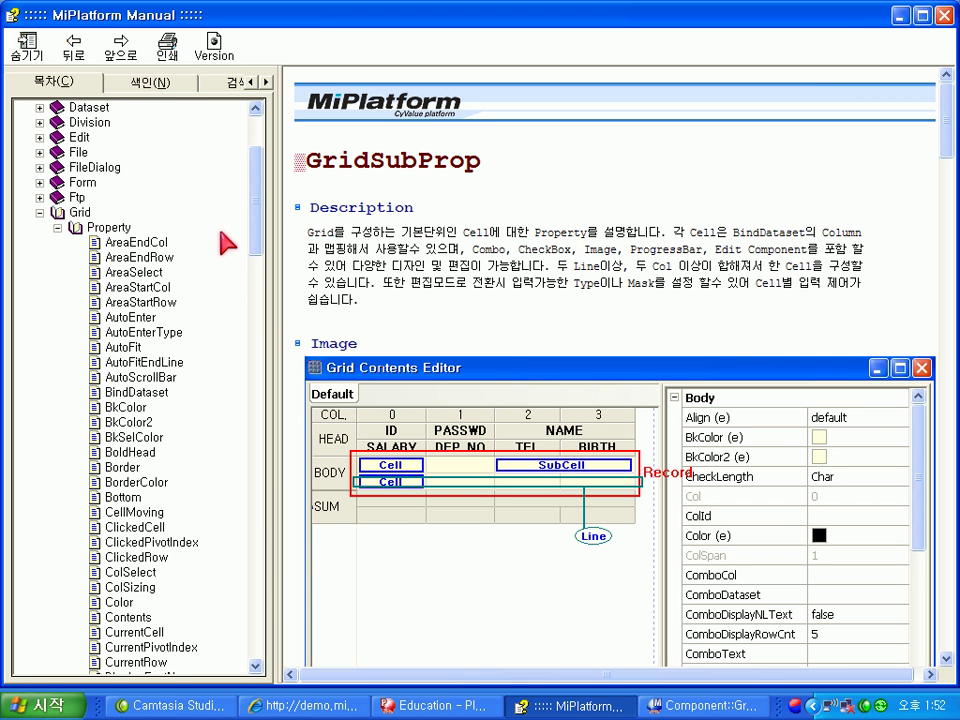
{"action": "left_click_drag", "start_coordinate": [255, 208], "coordinate": [279, 530]}
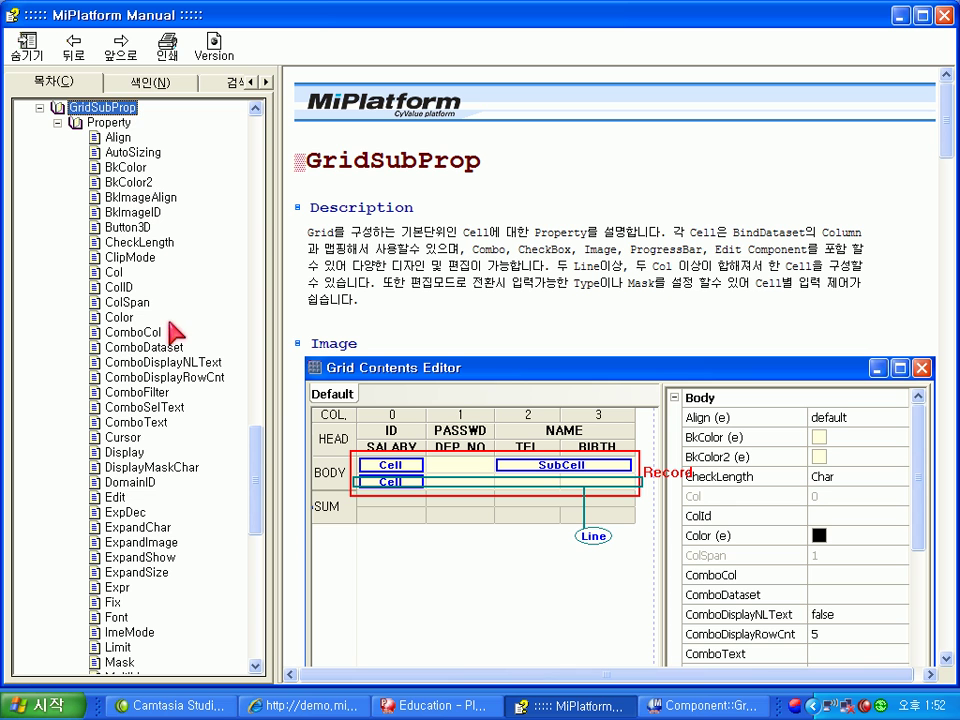
- Open the GridSubProp Display property page and read its table of settings
{"action": "left_click", "coordinate": [120, 453]}
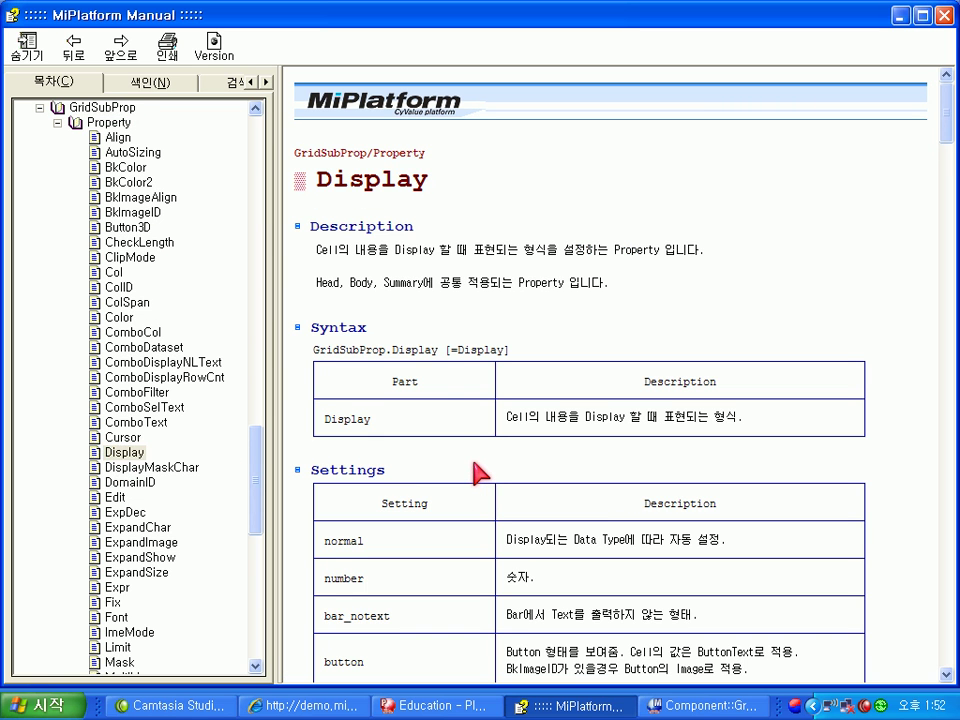
{"action": "scroll", "coordinate": [476, 476], "scroll_direction": "down", "scroll_amount": 5}
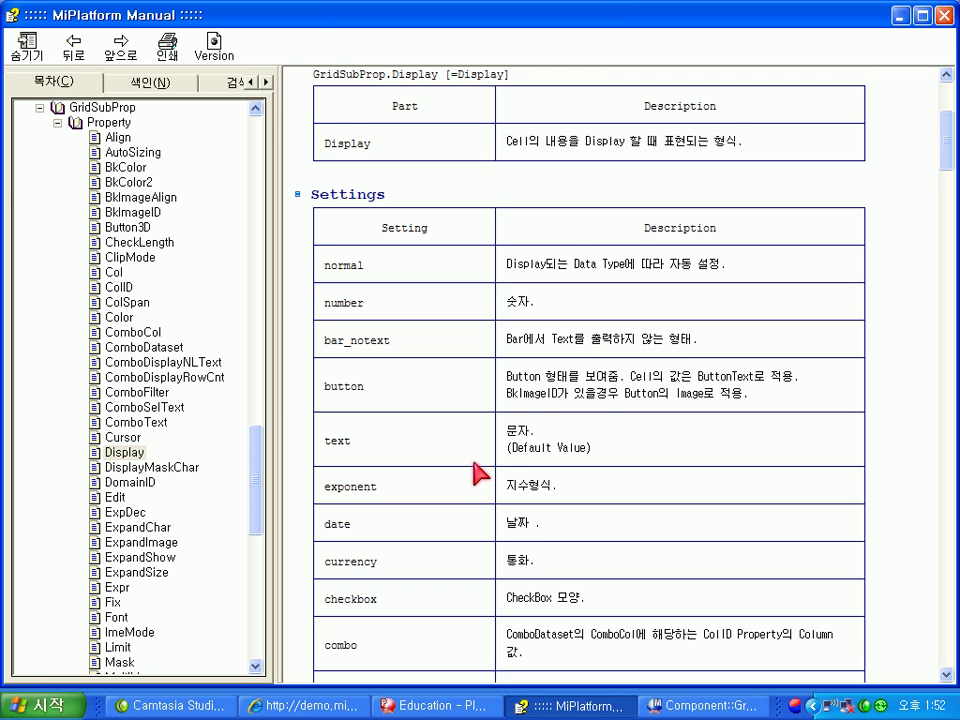
{"action": "scroll", "coordinate": [474, 463], "scroll_direction": "down", "scroll_amount": 2}
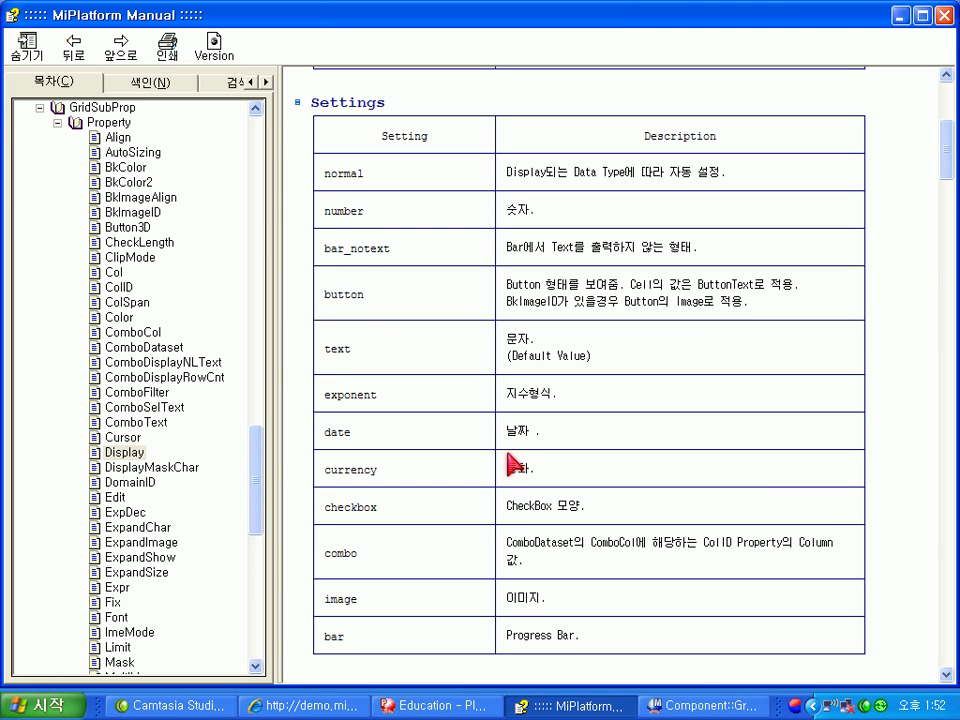
- Switch to PID, run a preview of the comp_grid2 form, and return to its design view
{"action": "left_click", "coordinate": [428, 706]}
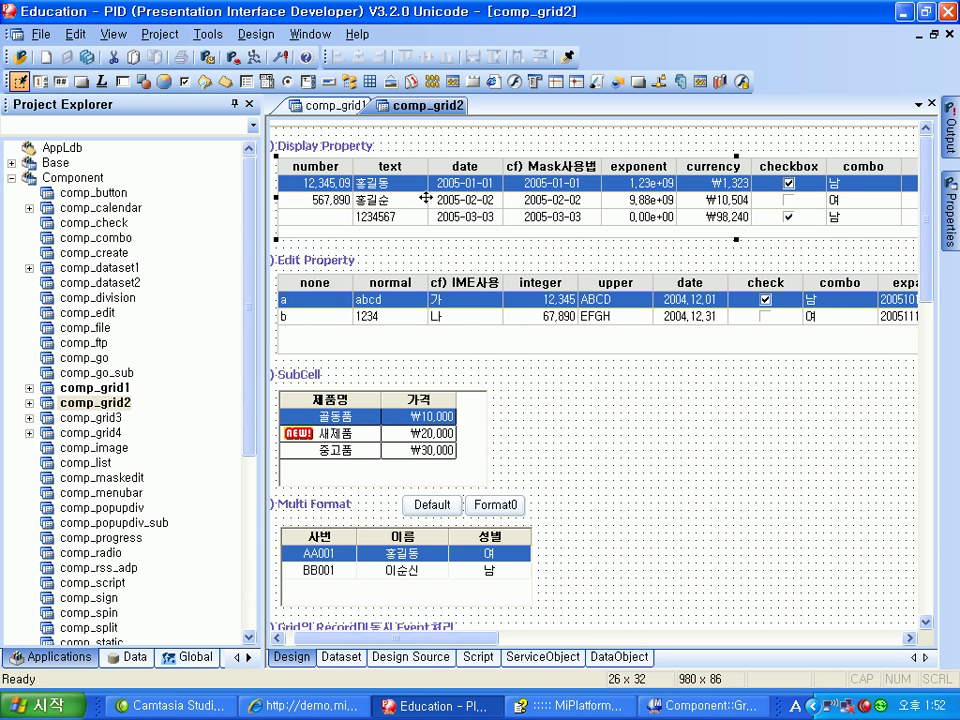
{"action": "left_click", "coordinate": [257, 62]}
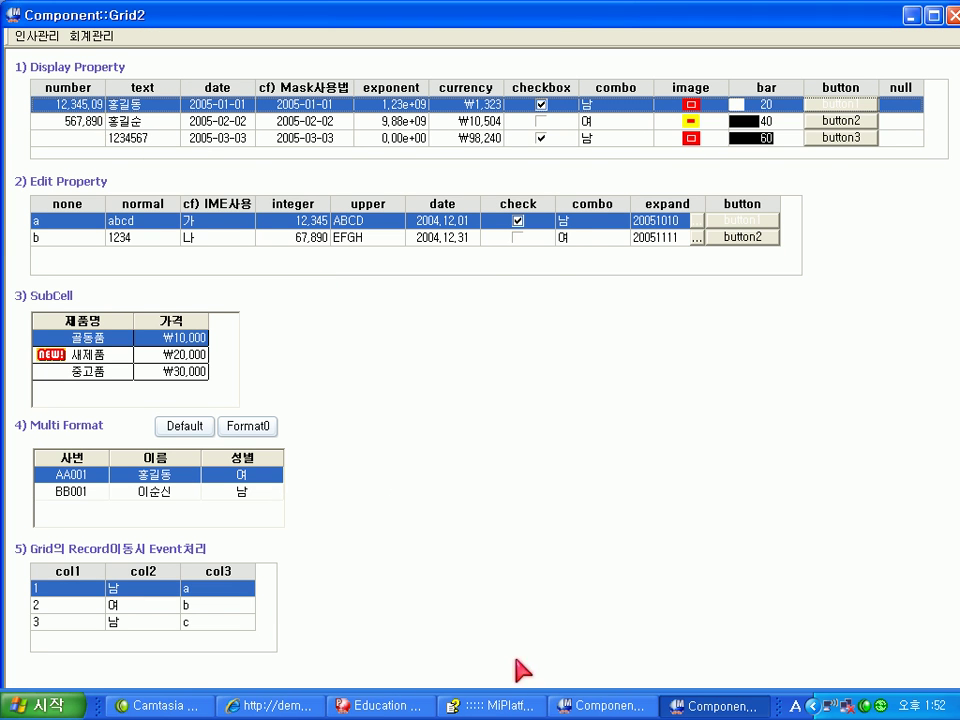
{"action": "left_click", "coordinate": [385, 707]}
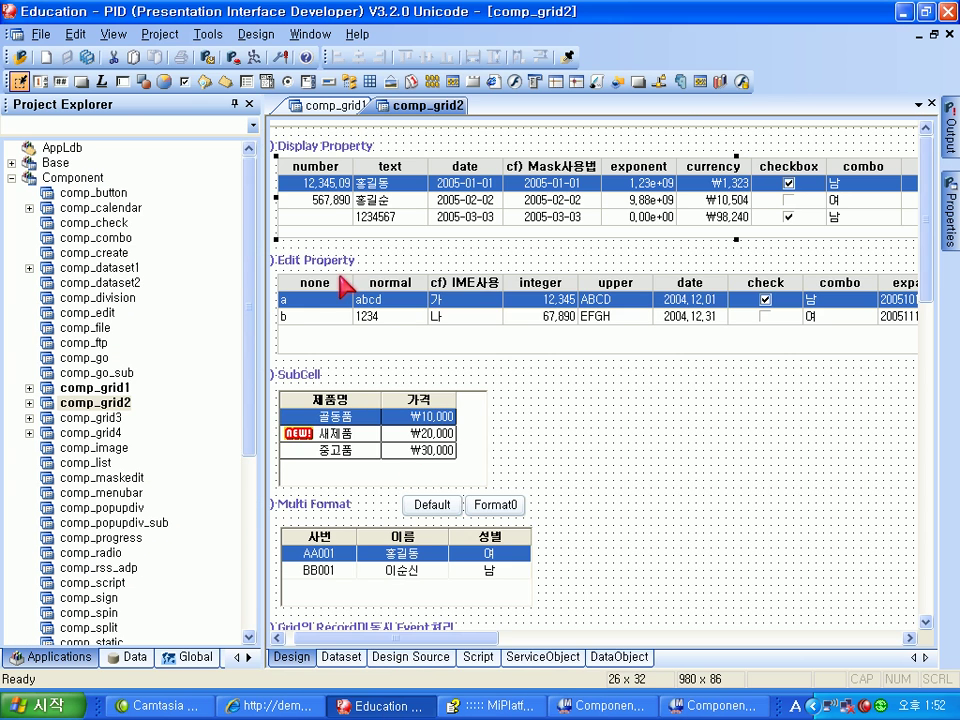
- Open the Display Property grid's contents editor and examine the Display and Mask properties of the number column's body cell
{"action": "double_click", "coordinate": [354, 197]}
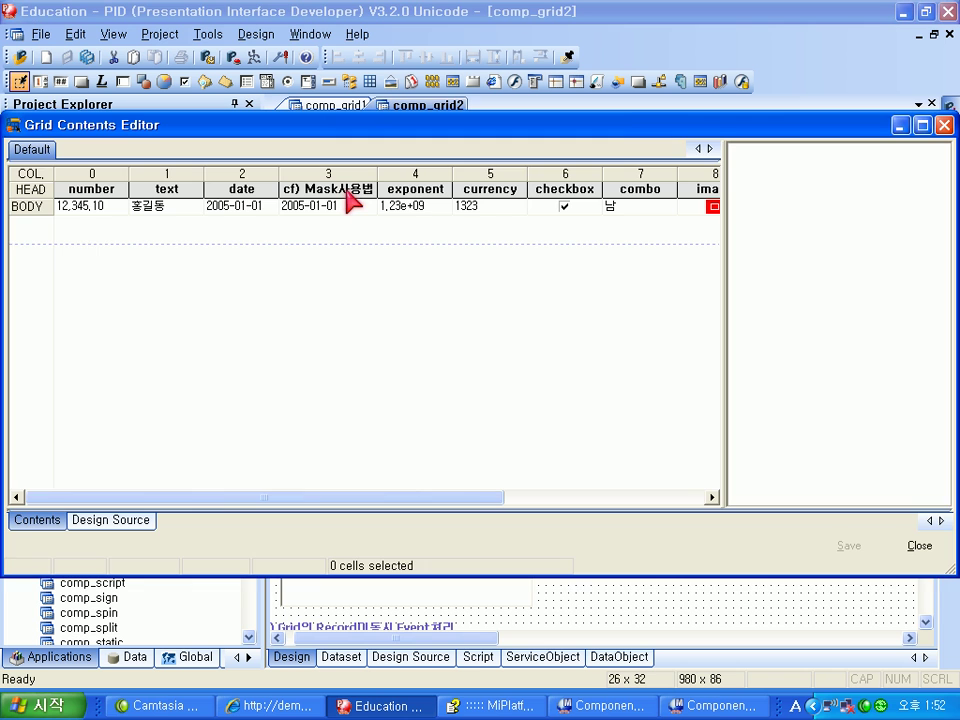
{"action": "left_click", "coordinate": [88, 207]}
{"action": "left_click_drag", "start_coordinate": [930, 287], "coordinate": [955, 395]}
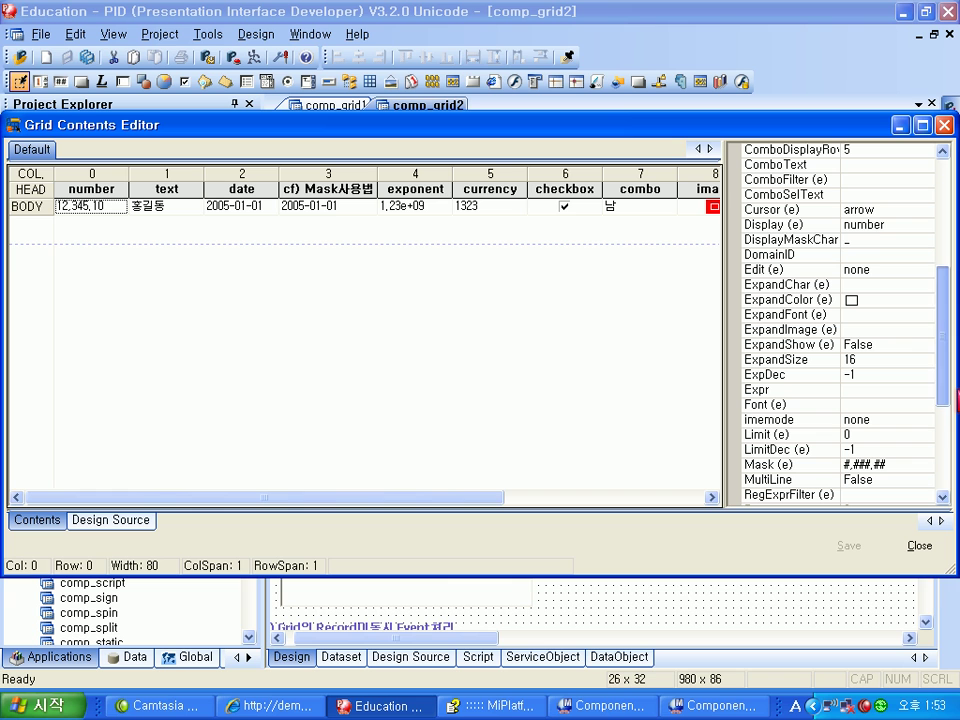
{"action": "left_click", "coordinate": [790, 226]}
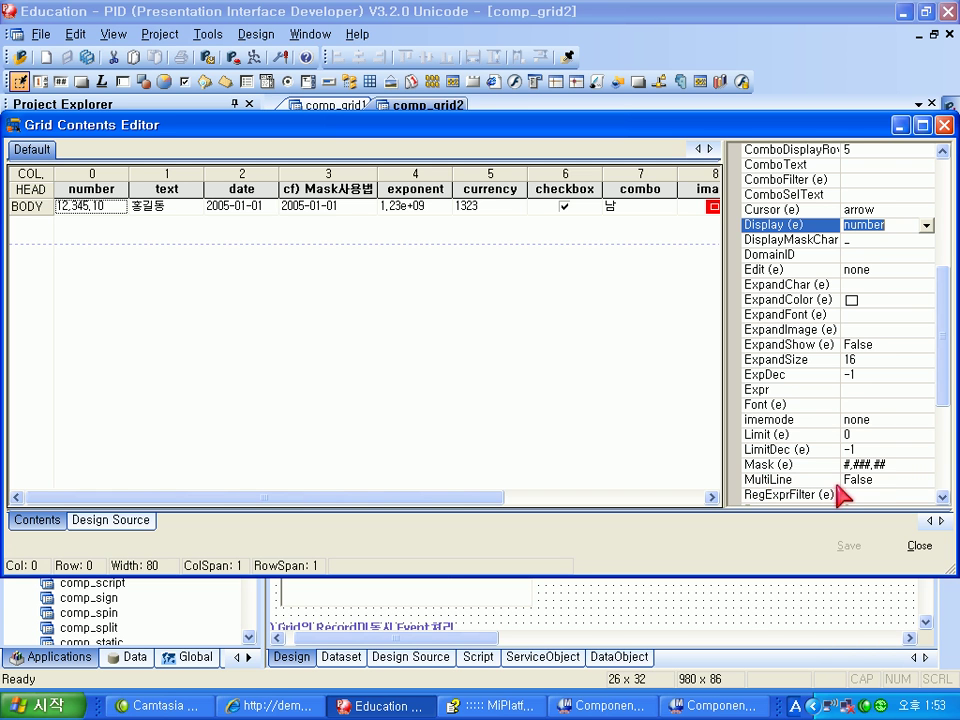
{"action": "left_click", "coordinate": [876, 464]}
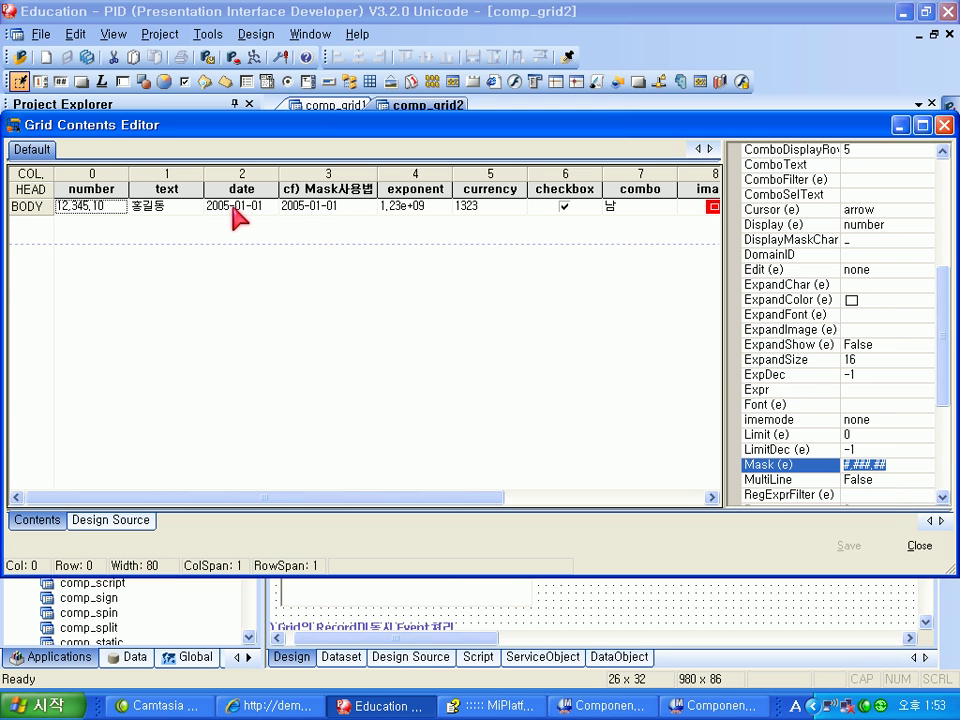
- Compare the properties of the exponent, currency, checkbox, combo and image body cells with the form's grid, then close the editor
{"action": "left_click", "coordinate": [396, 210]}
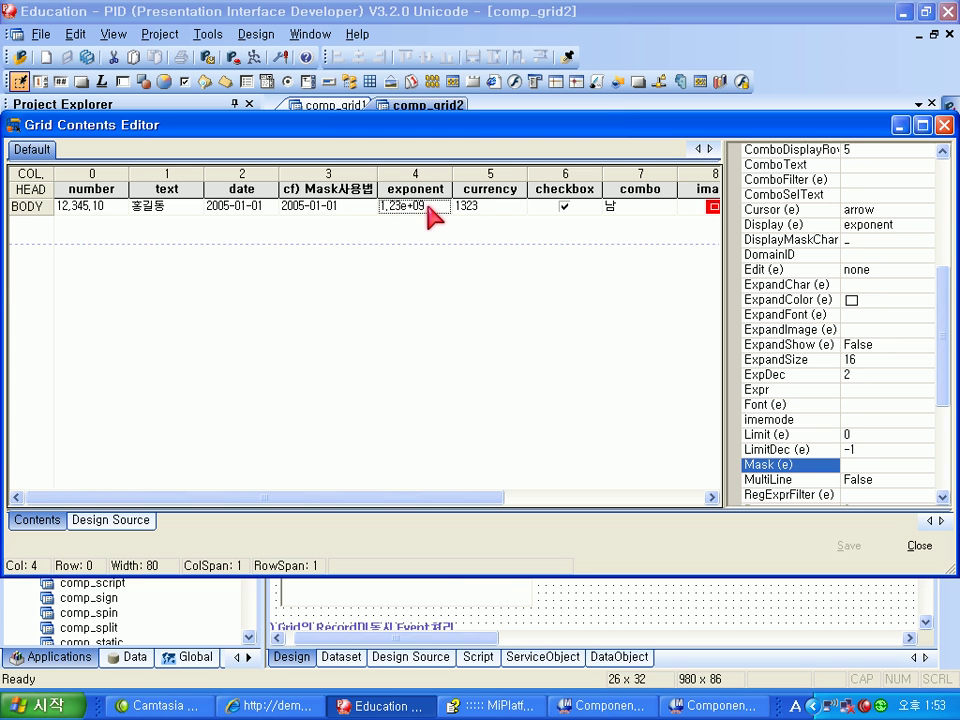
{"action": "left_click", "coordinate": [503, 211]}
{"action": "left_click_drag", "start_coordinate": [563, 129], "coordinate": [551, 271]}
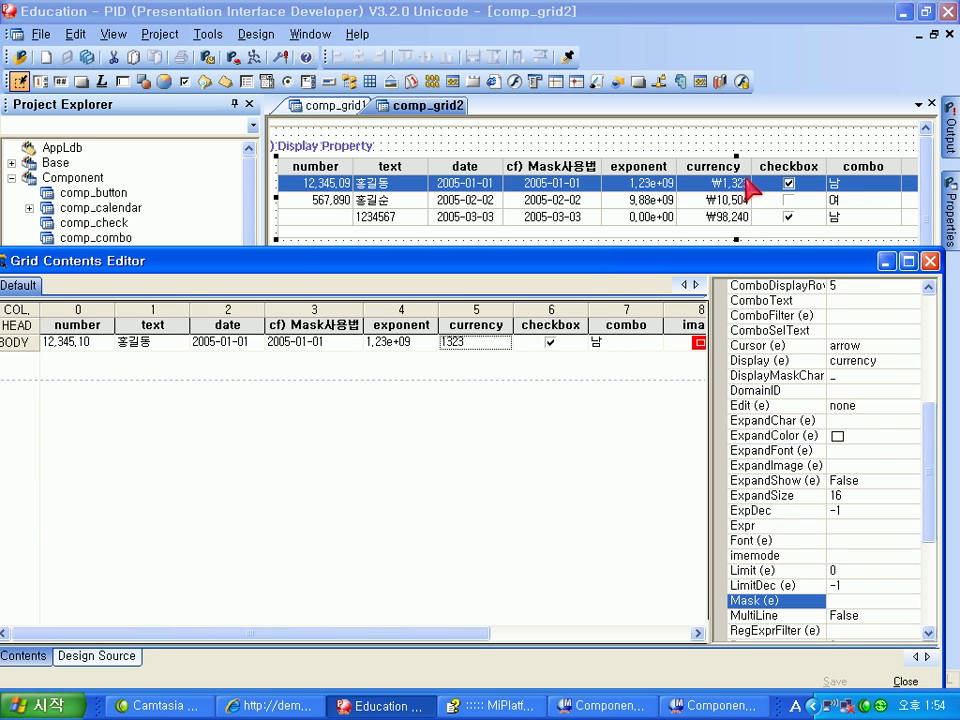
{"action": "left_click", "coordinate": [551, 343]}
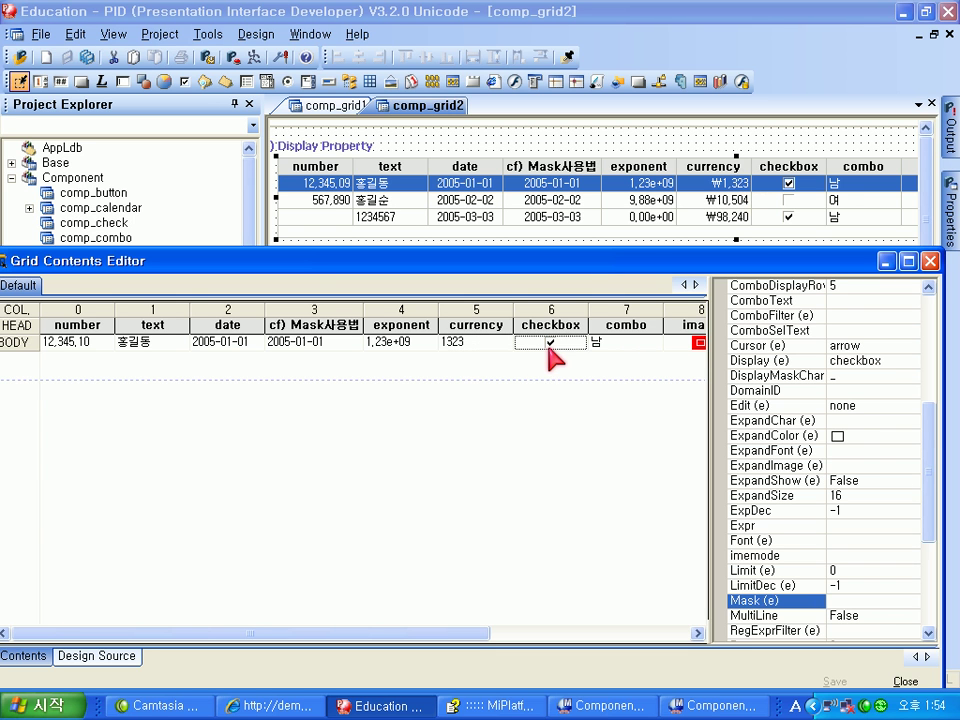
{"action": "left_click", "coordinate": [608, 345]}
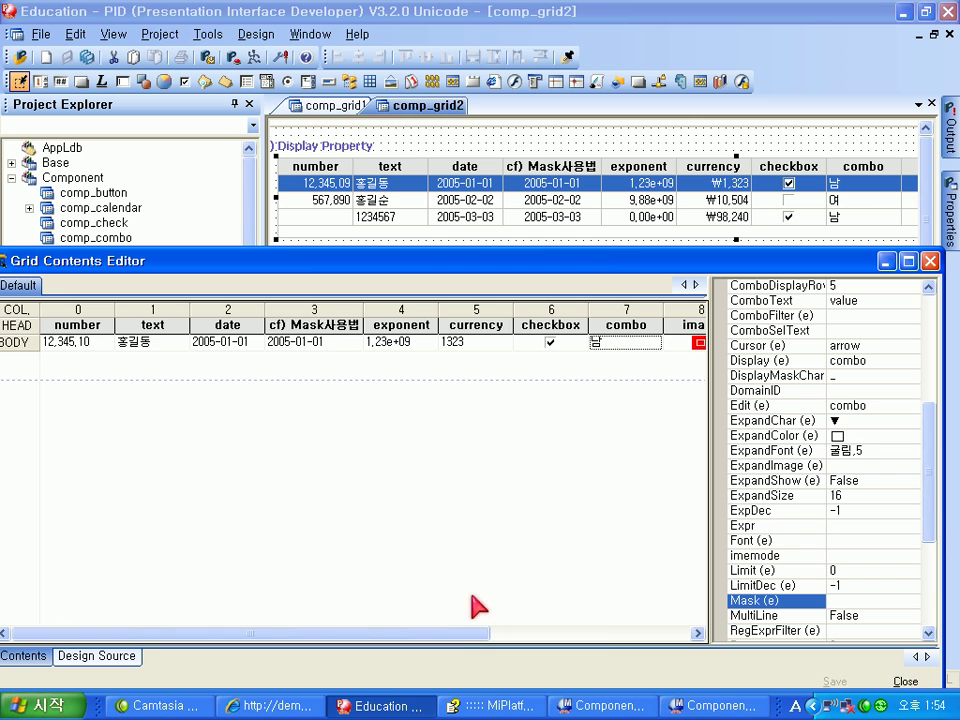
{"action": "left_click_drag", "start_coordinate": [463, 640], "coordinate": [601, 638]}
{"action": "left_click", "coordinate": [518, 348]}
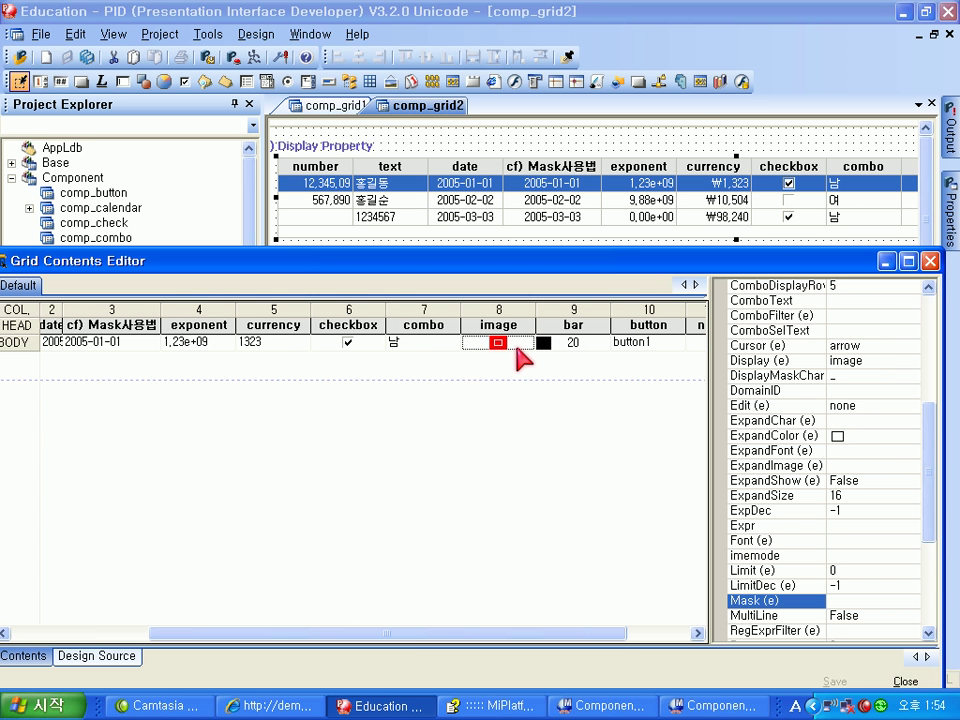
{"action": "left_click", "coordinate": [904, 681]}
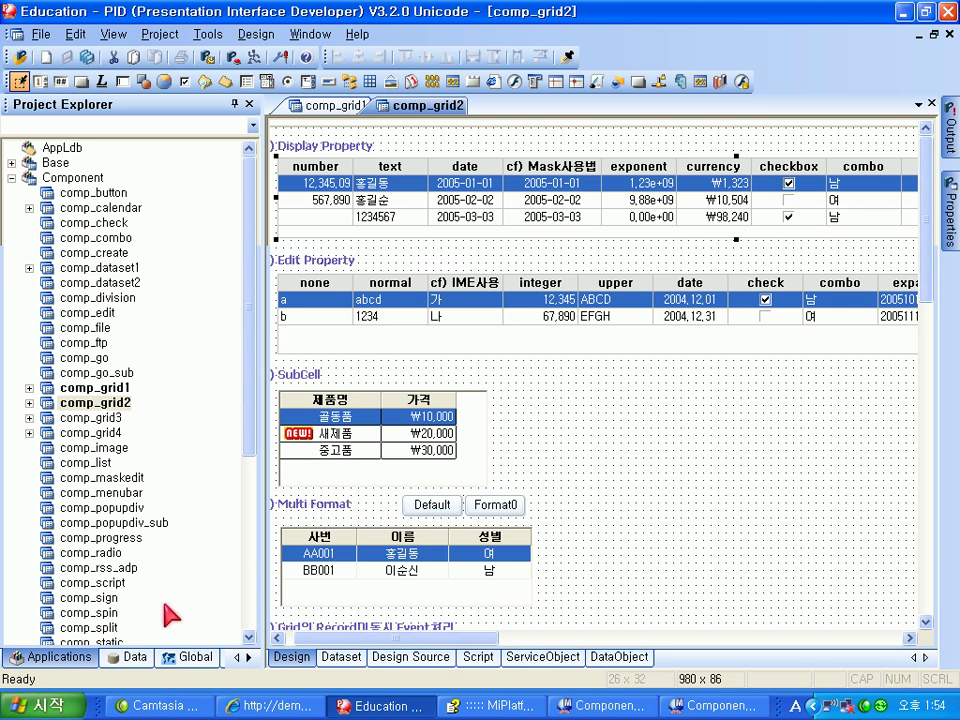
- Open the project's global Images resource, preview the grid1_res image, and close the resource editor without changes
{"action": "left_click", "coordinate": [196, 664]}
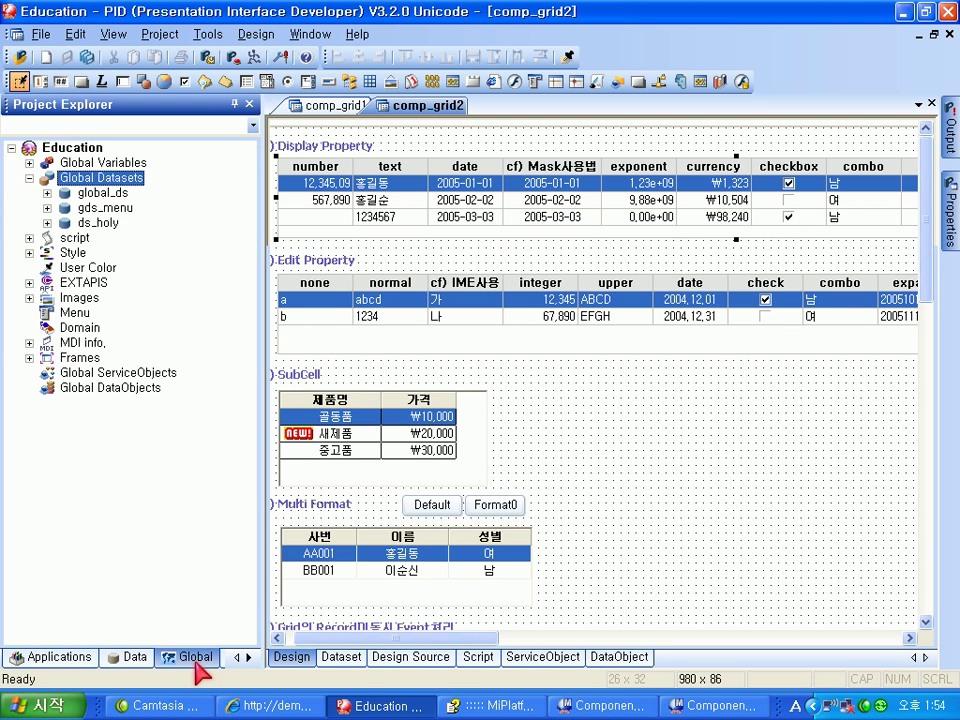
{"action": "left_click", "coordinate": [85, 299]}
{"action": "double_click", "coordinate": [85, 299]}
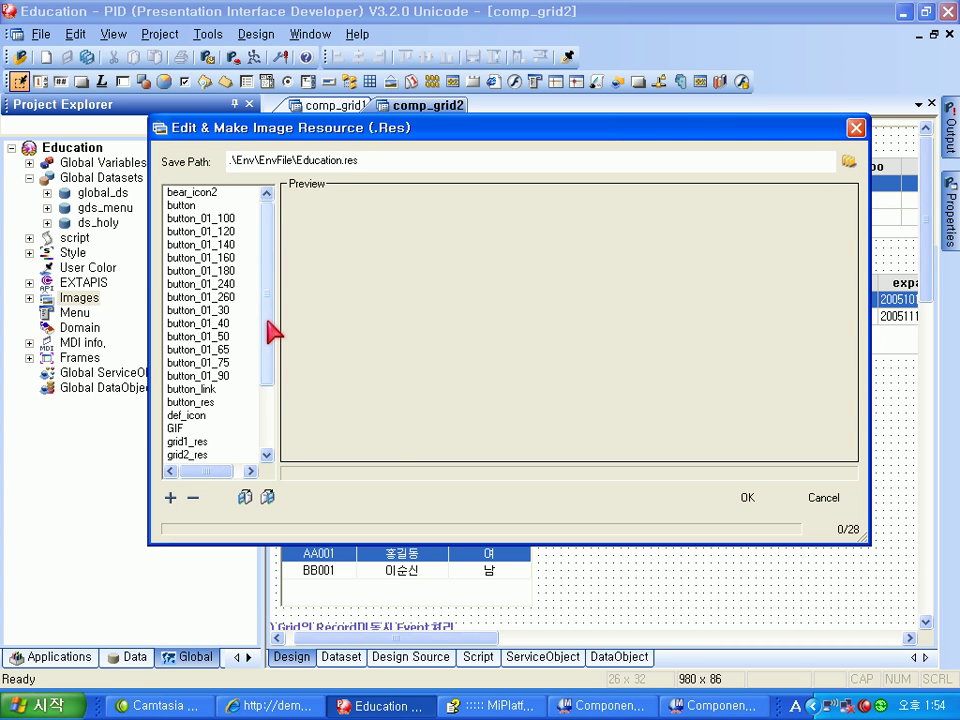
{"action": "left_click_drag", "start_coordinate": [266, 332], "coordinate": [285, 432]}
{"action": "left_click", "coordinate": [196, 348]}
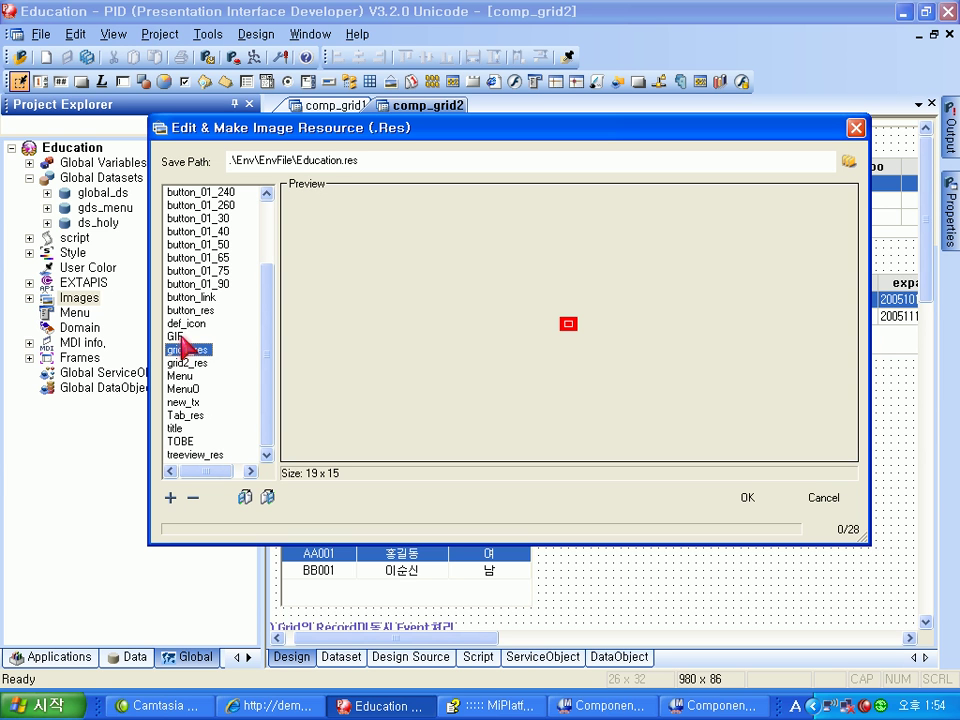
{"action": "left_click", "coordinate": [804, 497]}
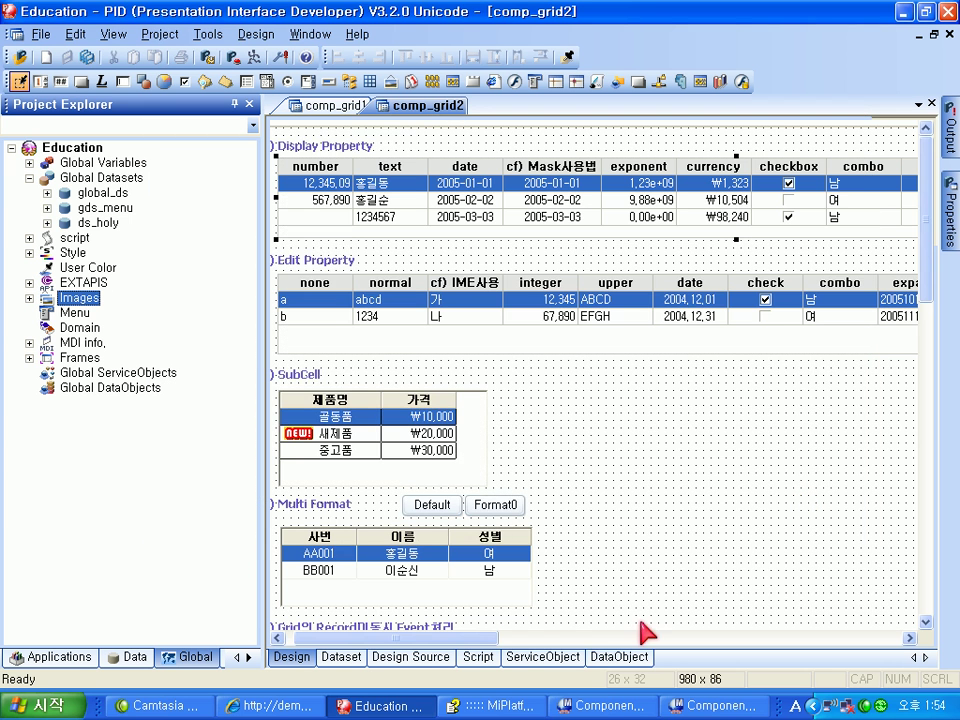
- Reopen the Display Property grid's contents editor, check the image body cell's Display and ColId properties, and uncover the form's grid for comparison
{"action": "left_click_drag", "start_coordinate": [470, 638], "coordinate": [526, 640]}
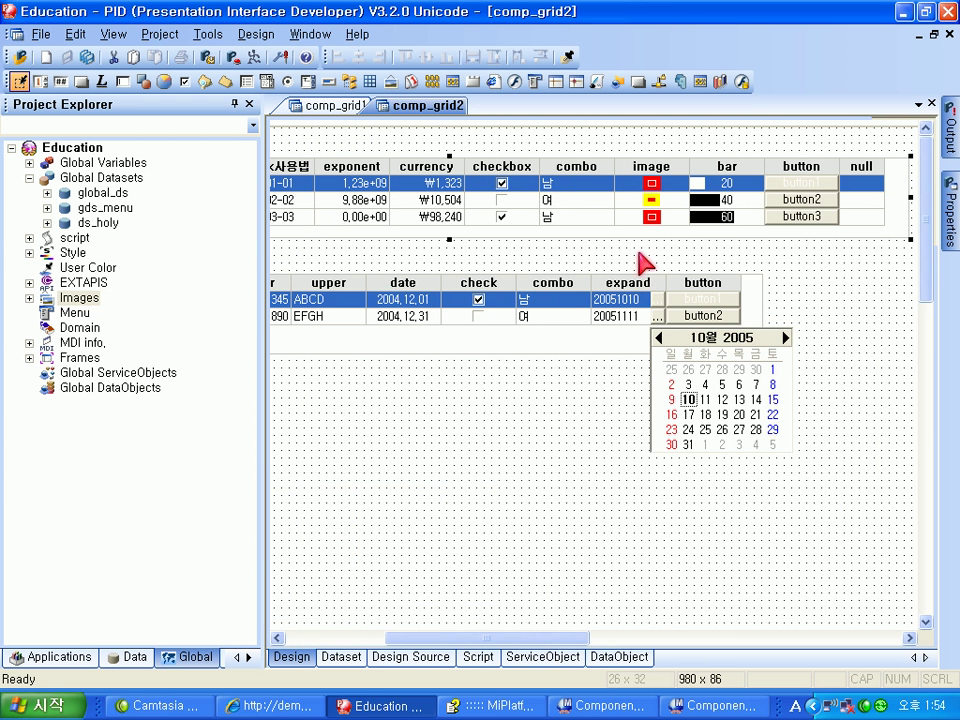
{"action": "double_click", "coordinate": [647, 198]}
{"action": "left_click_drag", "start_coordinate": [491, 497], "coordinate": [570, 497]}
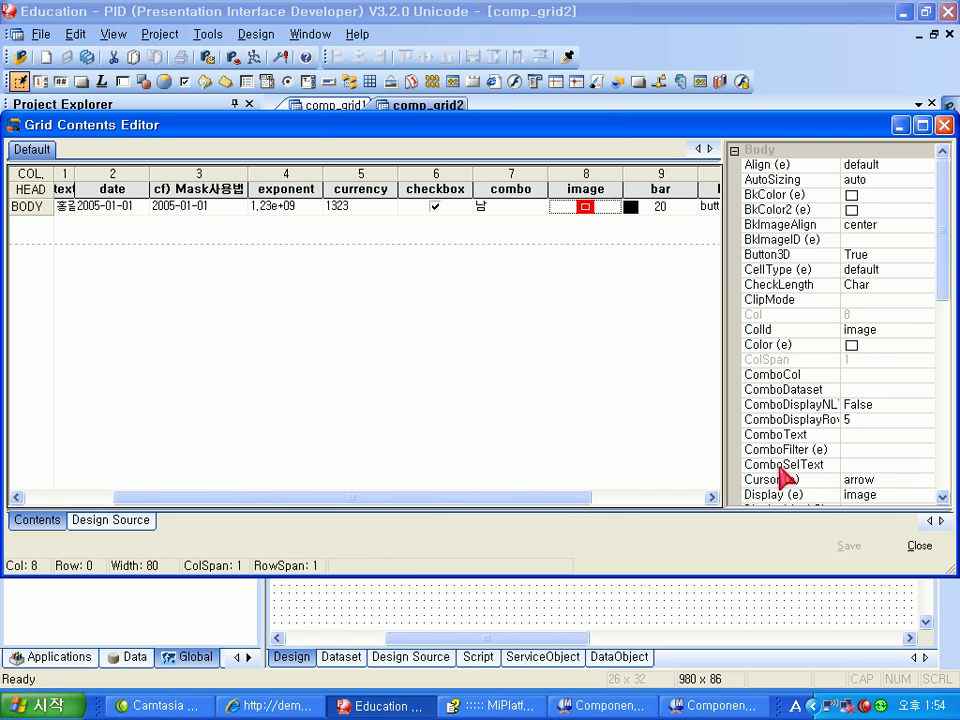
{"action": "left_click", "coordinate": [858, 494]}
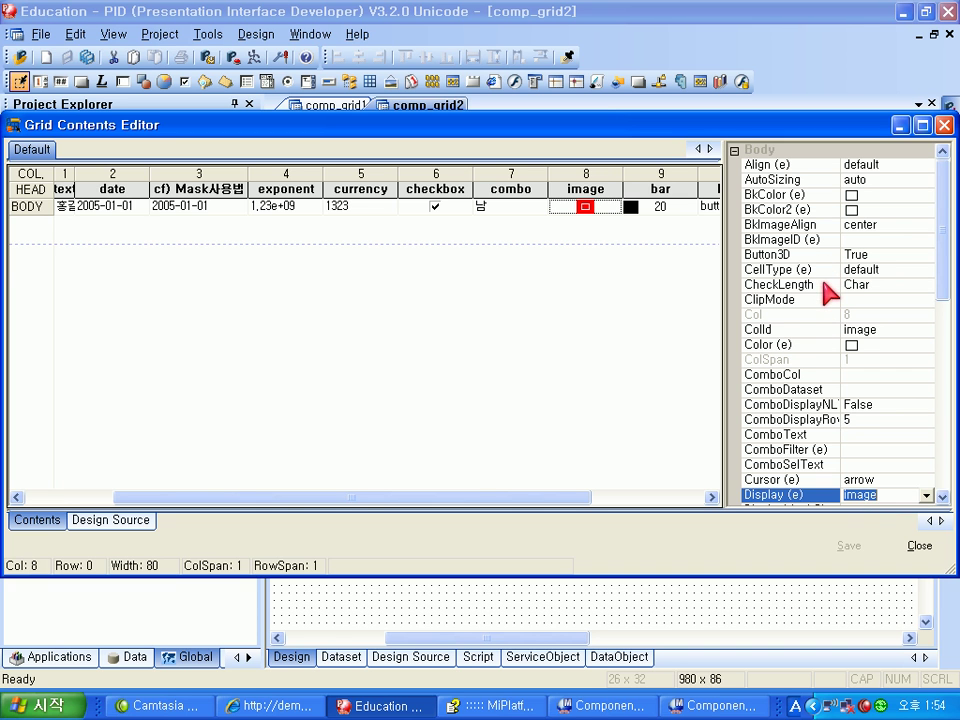
{"action": "left_click", "coordinate": [812, 333]}
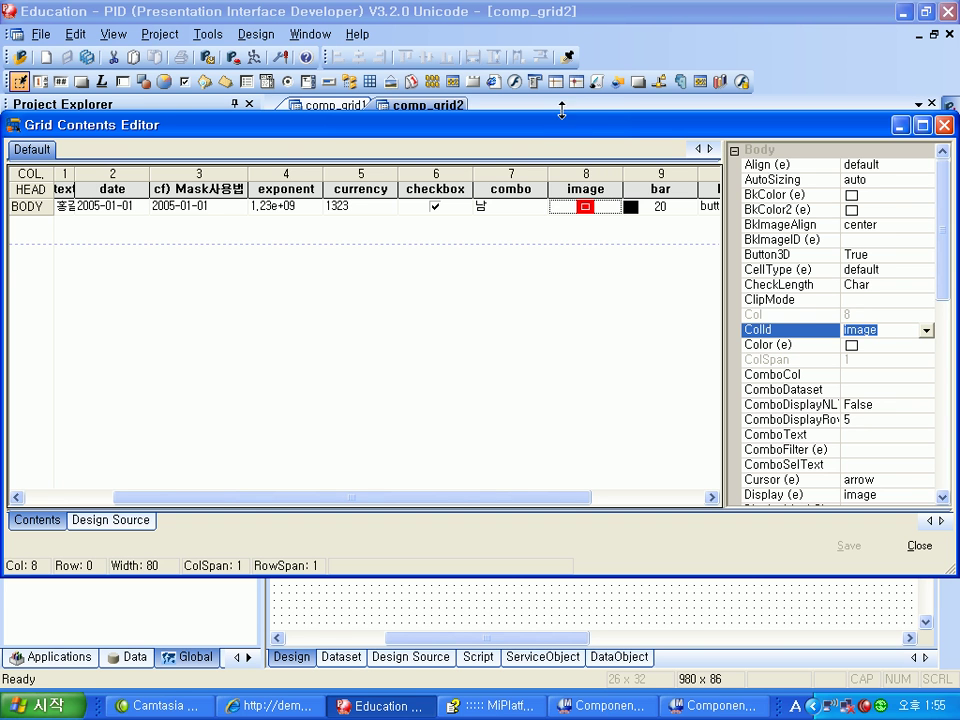
{"action": "left_click_drag", "start_coordinate": [565, 127], "coordinate": [510, 272]}
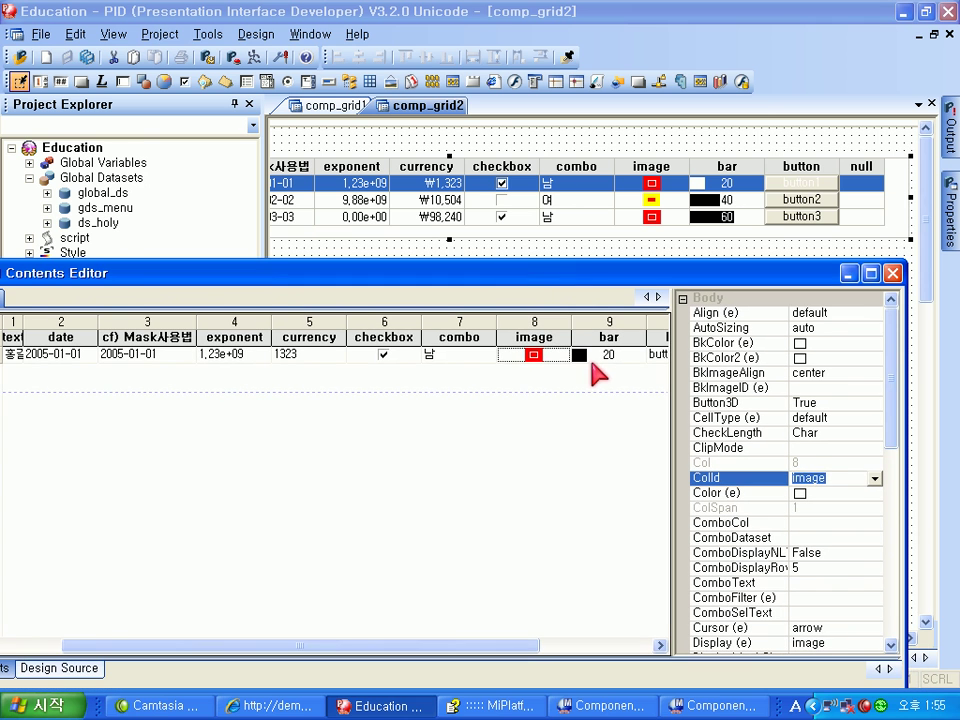
- Check the bar body cell's ColId and Display properties, close the contents editor, and review the Display settings in the MiPlatform Manual
{"action": "left_click", "coordinate": [597, 357]}
{"action": "left_click", "coordinate": [801, 478]}
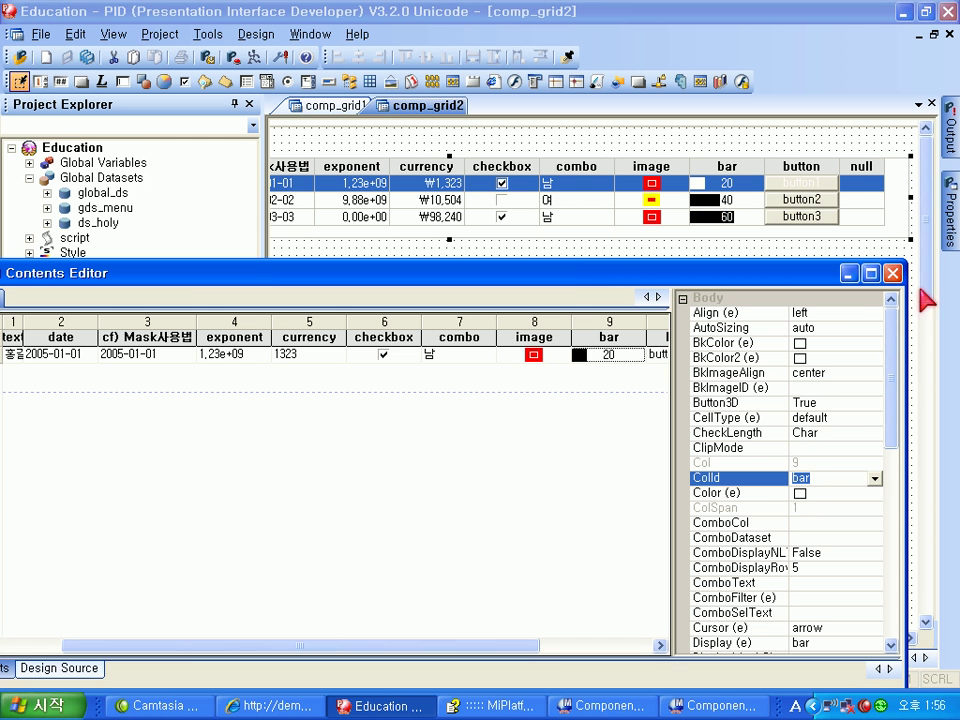
{"action": "left_click", "coordinate": [892, 273]}
{"action": "left_click", "coordinate": [535, 706]}
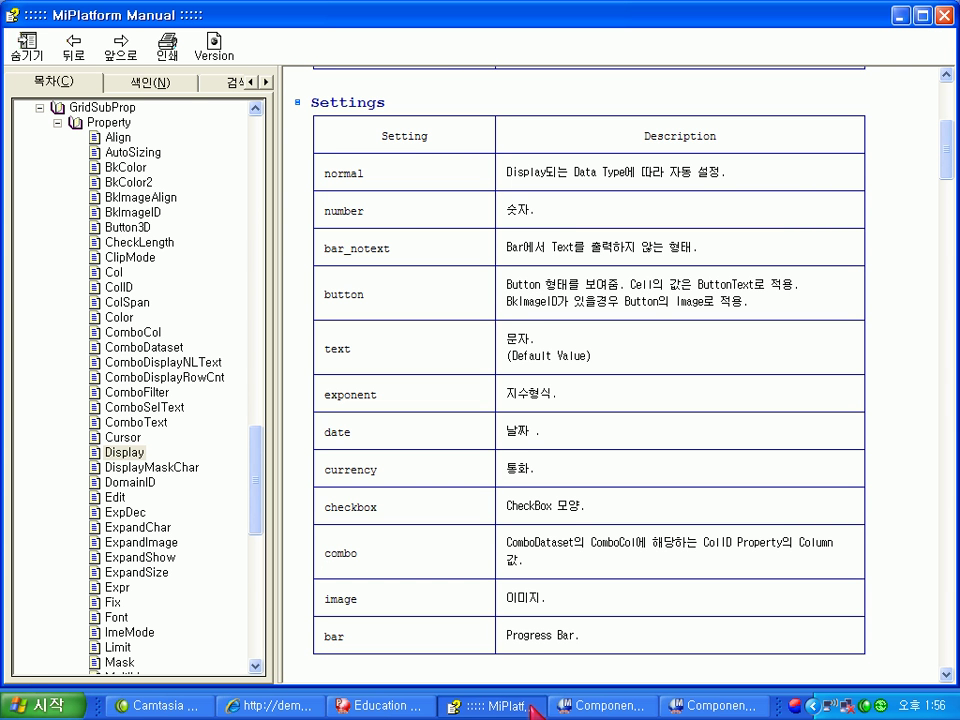
{"action": "left_click", "coordinate": [385, 706]}
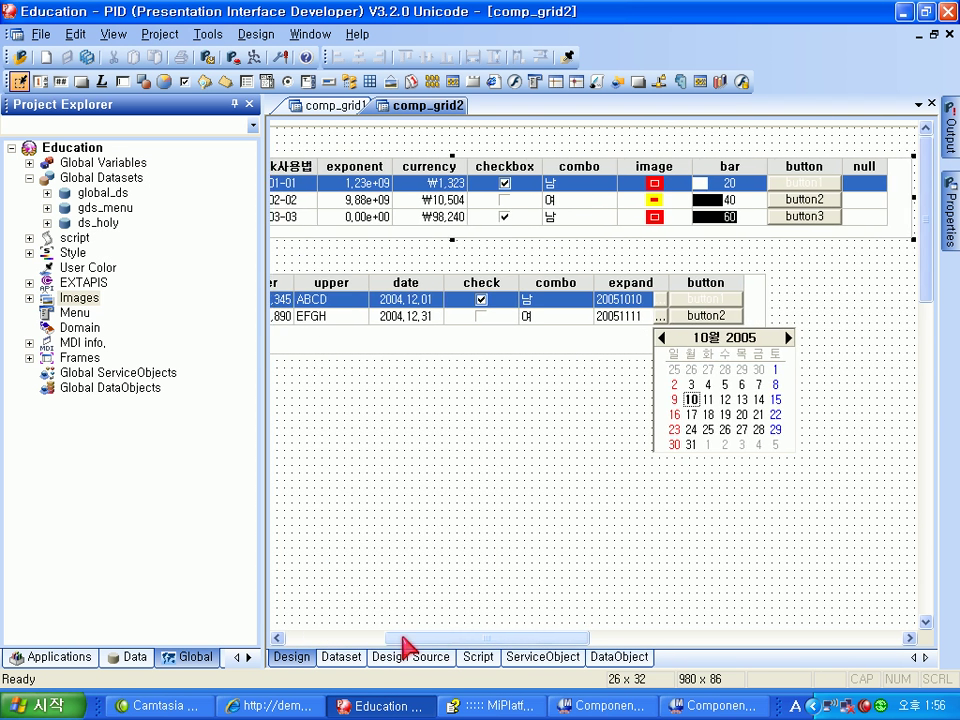
- Select the Edit Property grid on the form, and try editing its first normal cell in the running Component::Grid2 window
{"action": "left_click_drag", "start_coordinate": [407, 642], "coordinate": [290, 645]}
{"action": "left_click", "coordinate": [481, 295]}
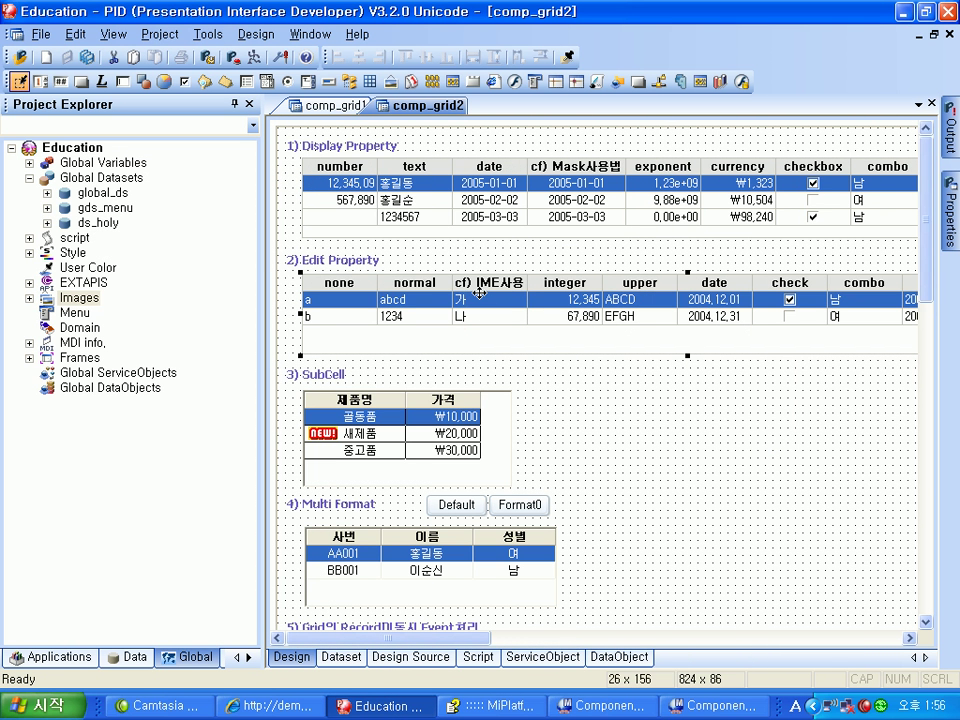
{"action": "left_click", "coordinate": [703, 710]}
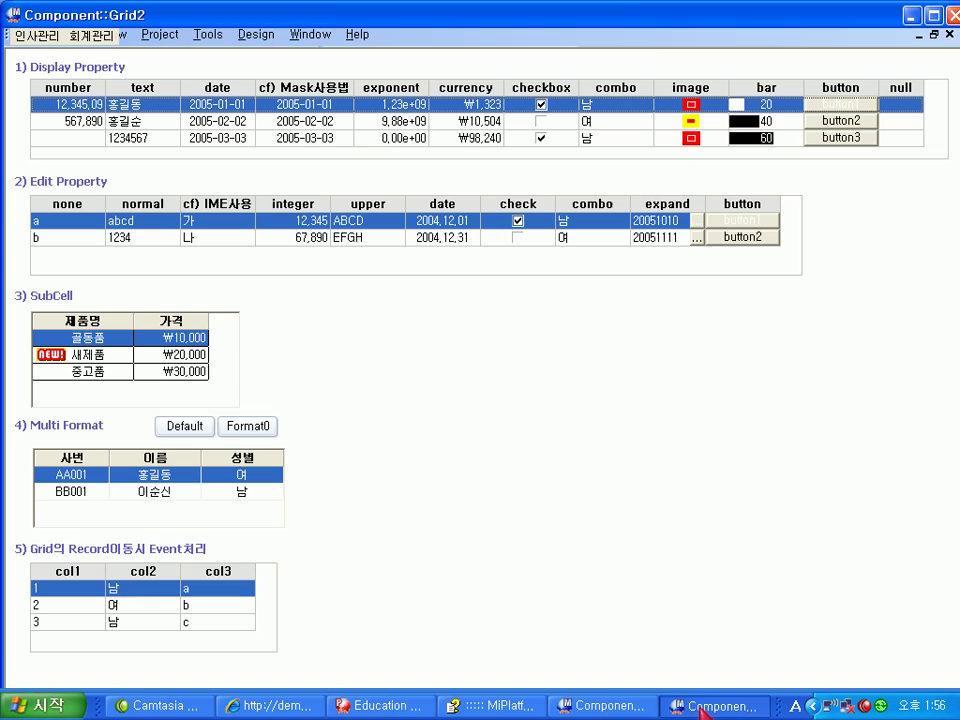
{"action": "left_click", "coordinate": [153, 220]}
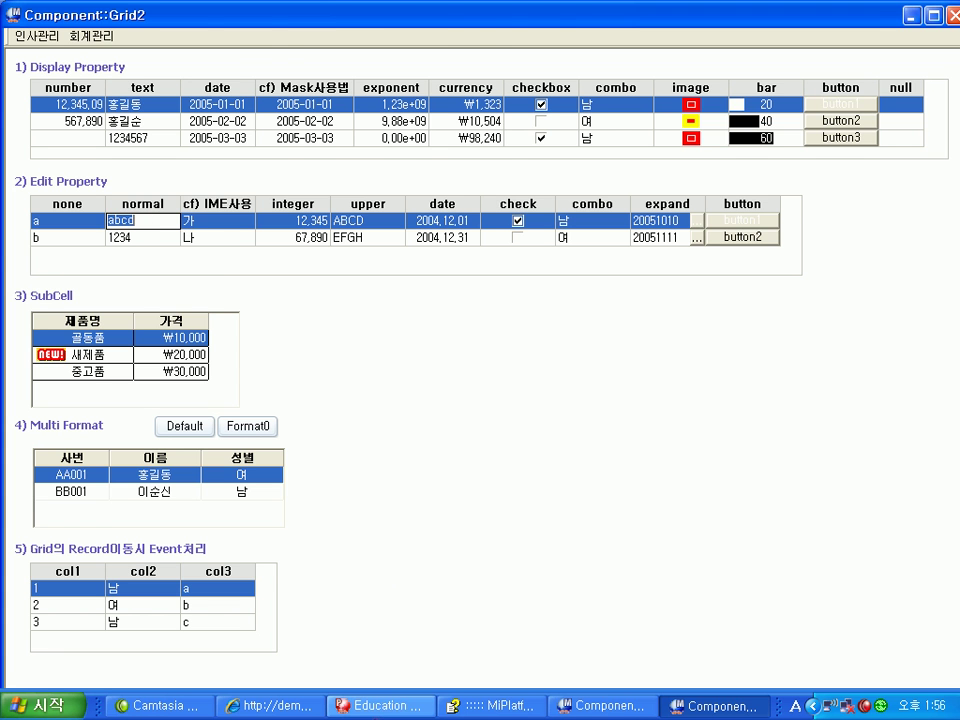
- Return to the Education project in PID and open the form under TestApp
{"action": "left_click", "coordinate": [380, 705]}
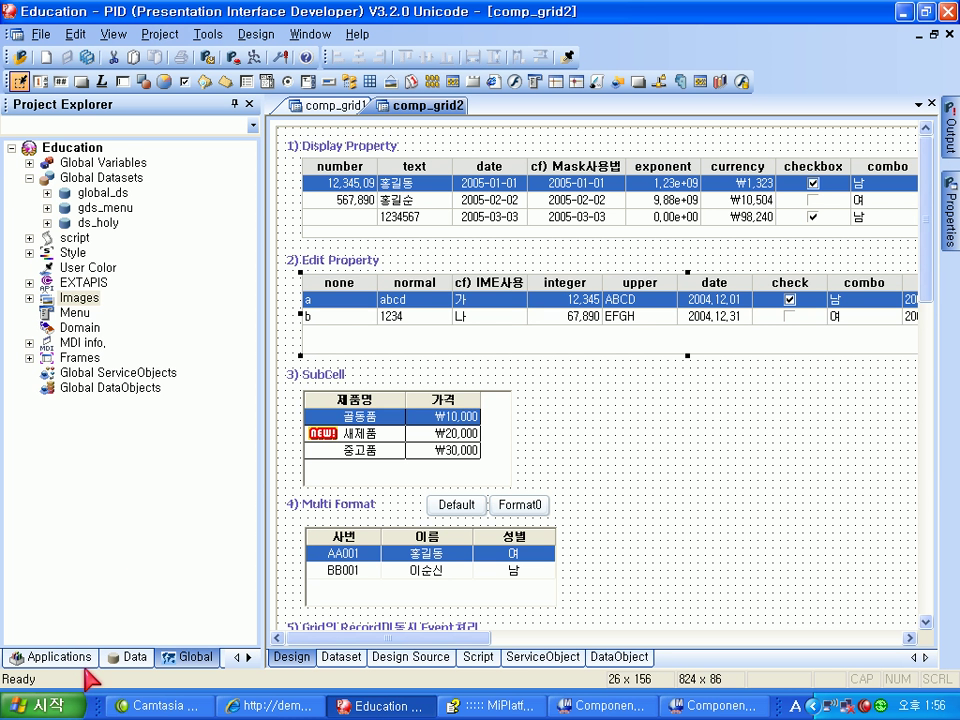
{"action": "left_click", "coordinate": [60, 657]}
{"action": "scroll", "coordinate": [255, 438], "scroll_direction": "down", "scroll_amount": 1}
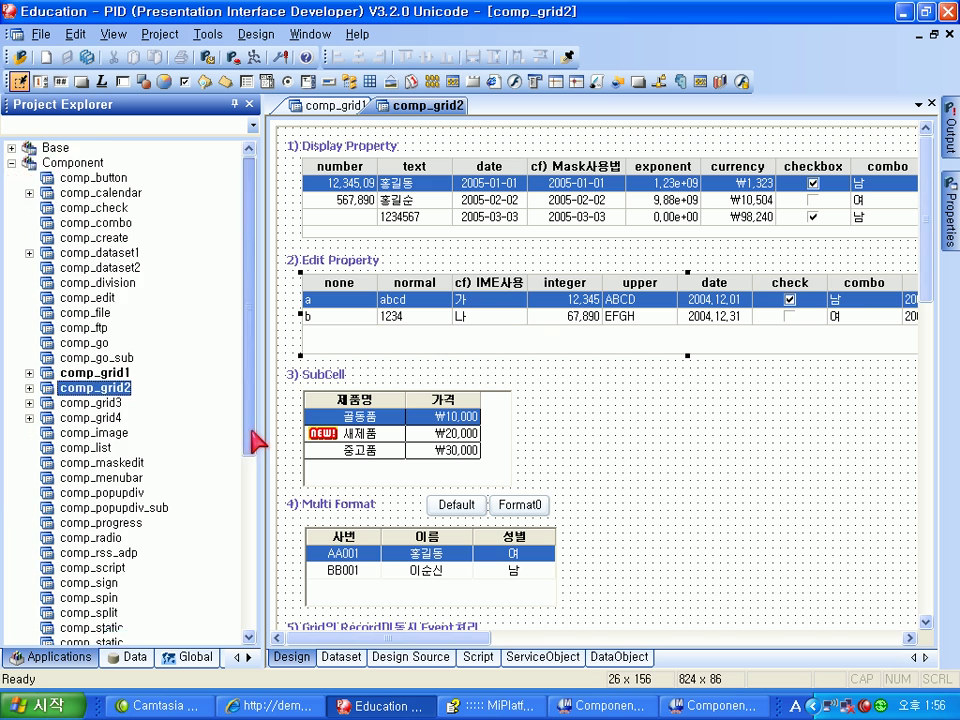
{"action": "left_click_drag", "start_coordinate": [253, 440], "coordinate": [253, 634]}
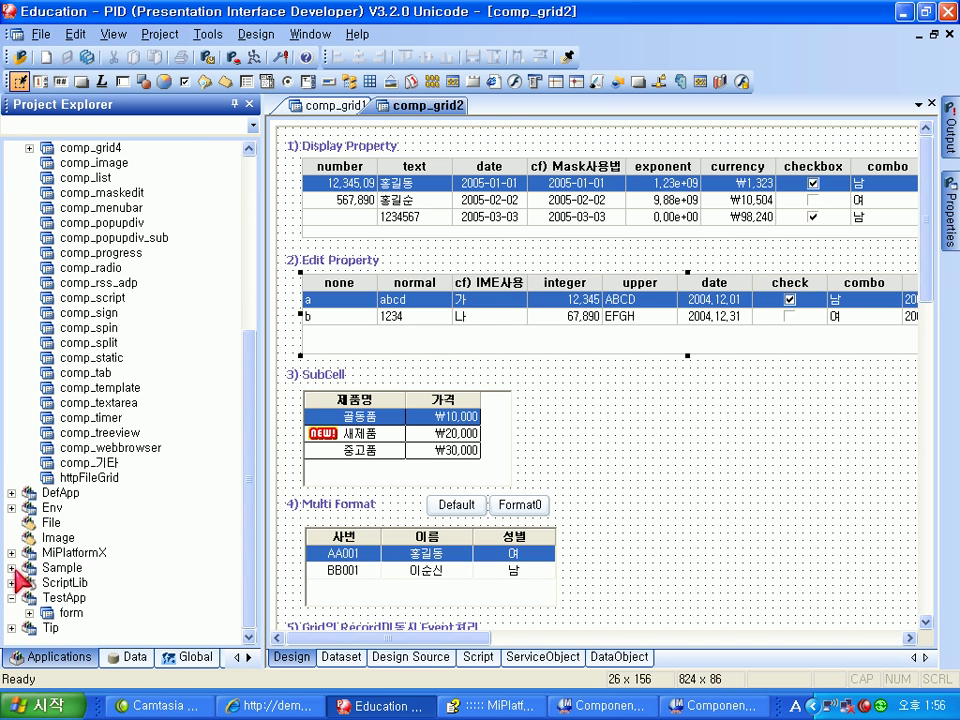
{"action": "double_click", "coordinate": [72, 614]}
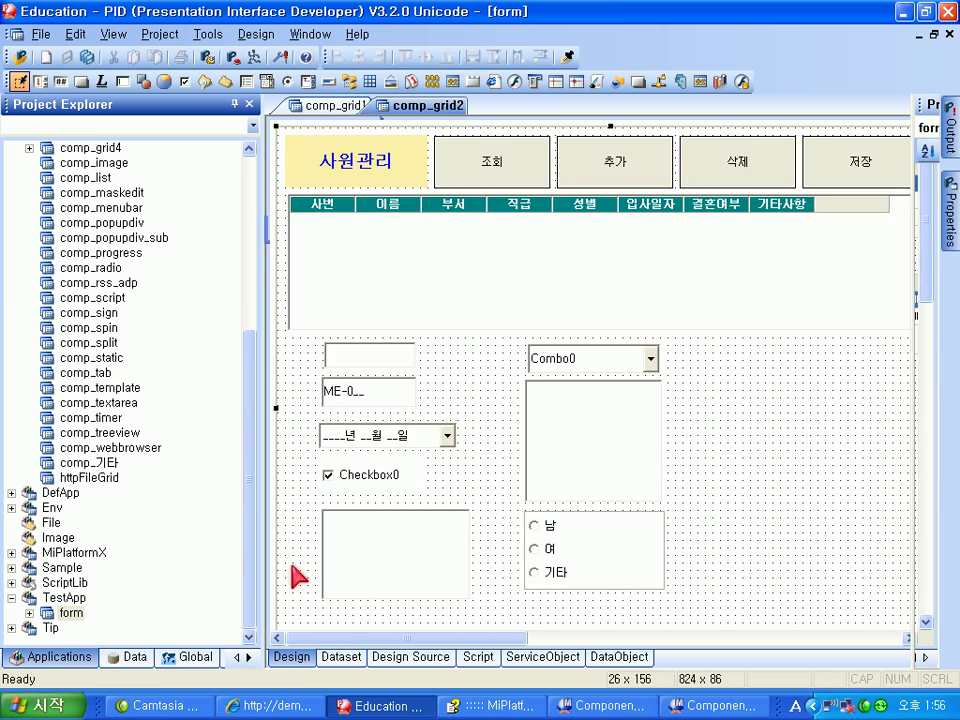
- Set the Editable property of the form's employee grid, Grid0, to True
{"action": "left_click", "coordinate": [531, 303]}
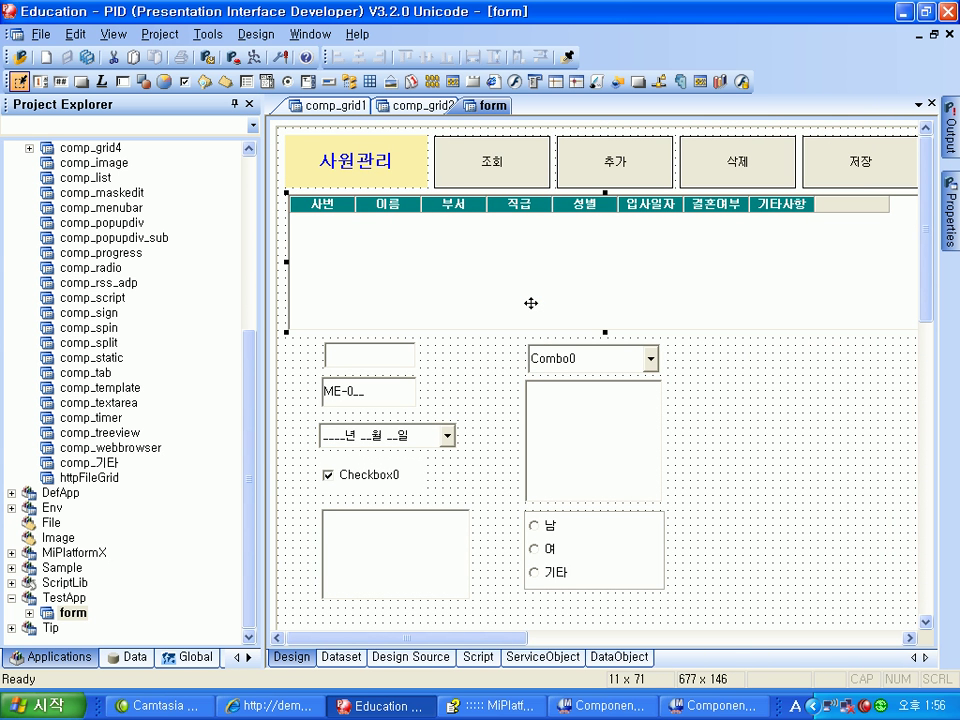
{"action": "mouse_move", "coordinate": [950, 210]}
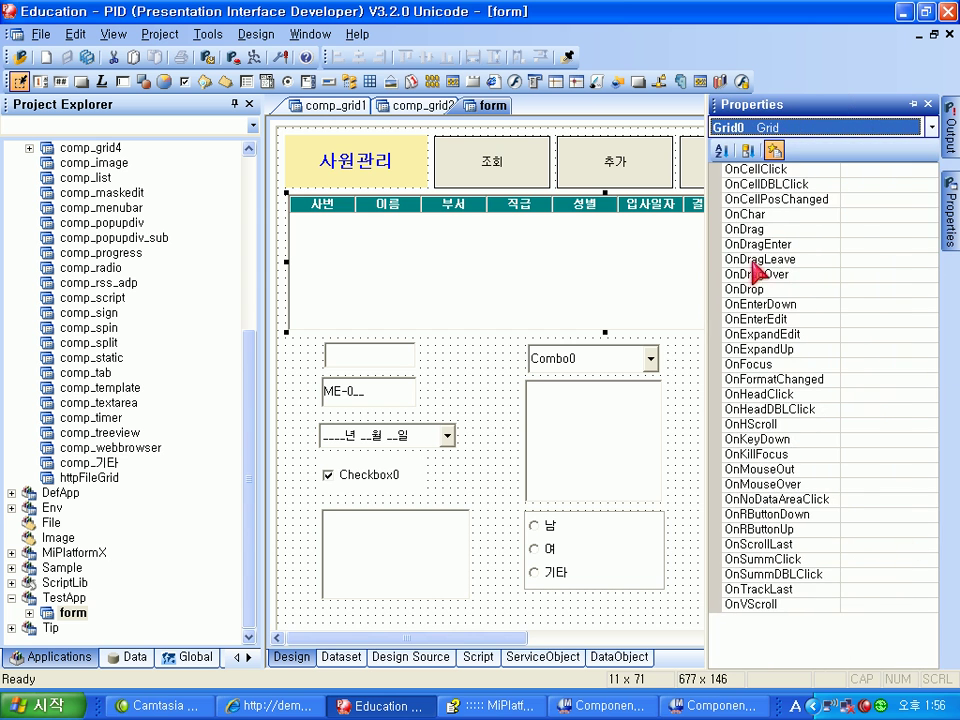
{"action": "left_click", "coordinate": [721, 150]}
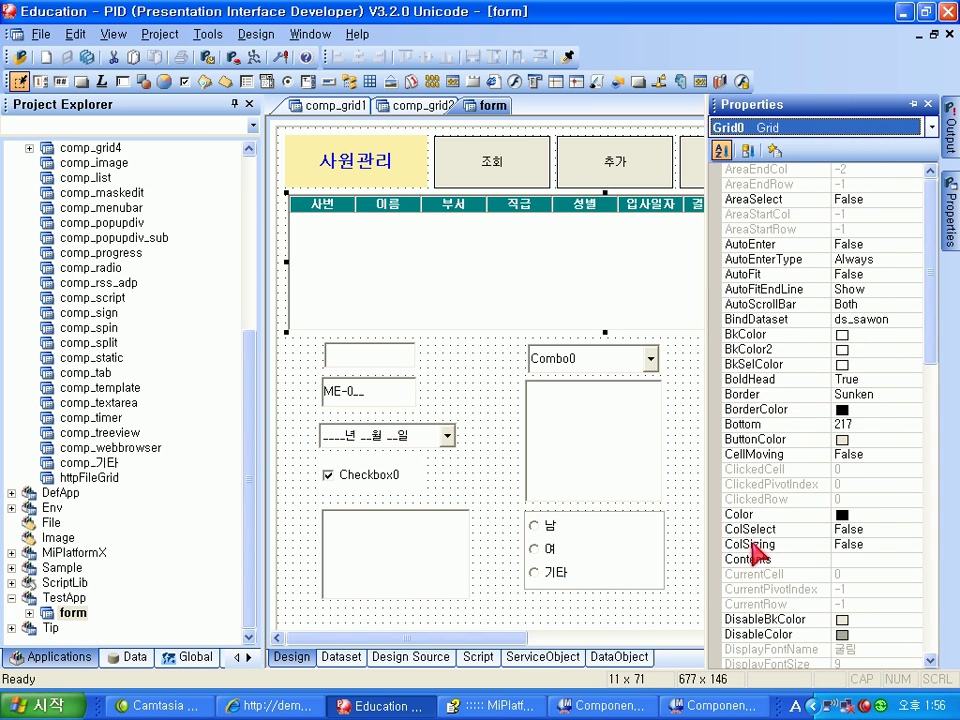
{"action": "scroll", "coordinate": [760, 595], "scroll_direction": "down", "scroll_amount": 3}
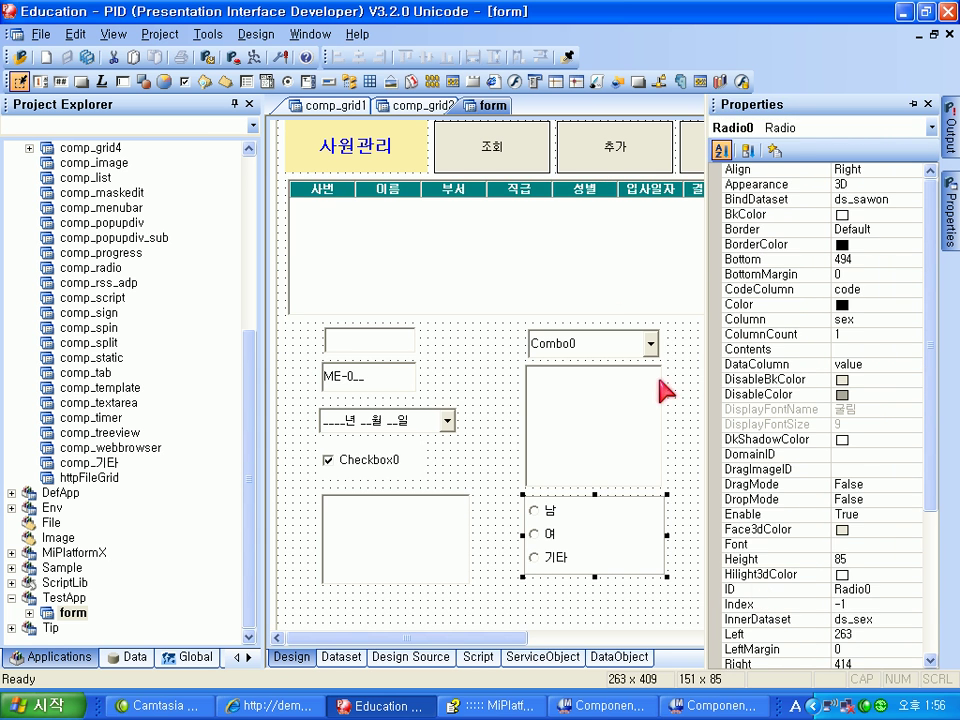
{"action": "left_click", "coordinate": [628, 300]}
{"action": "left_click_drag", "start_coordinate": [928, 347], "coordinate": [933, 478]}
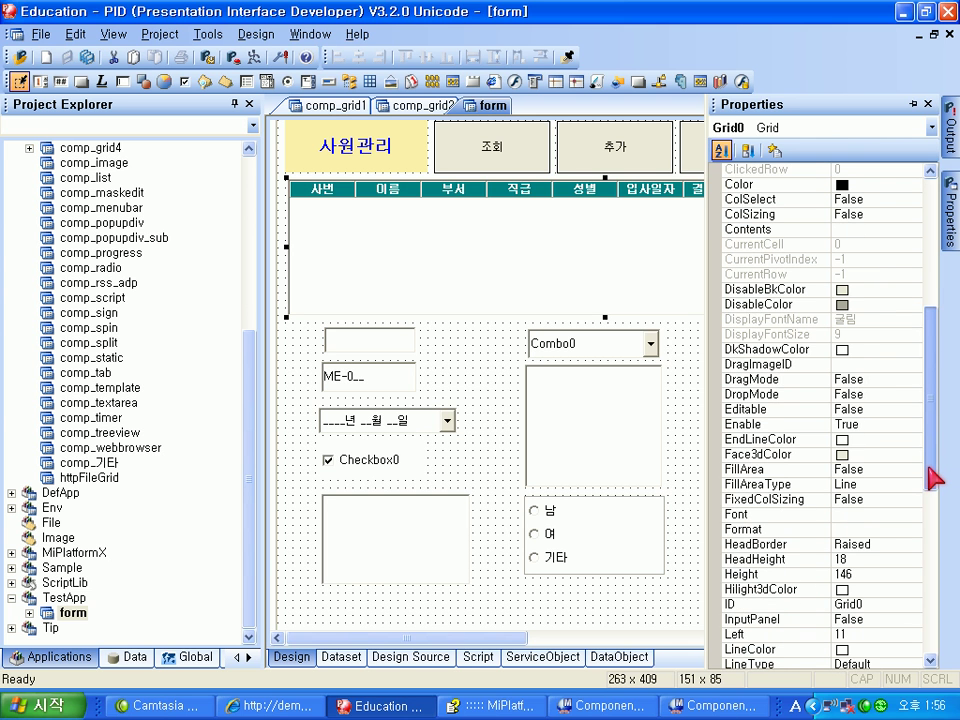
{"action": "left_click", "coordinate": [760, 409]}
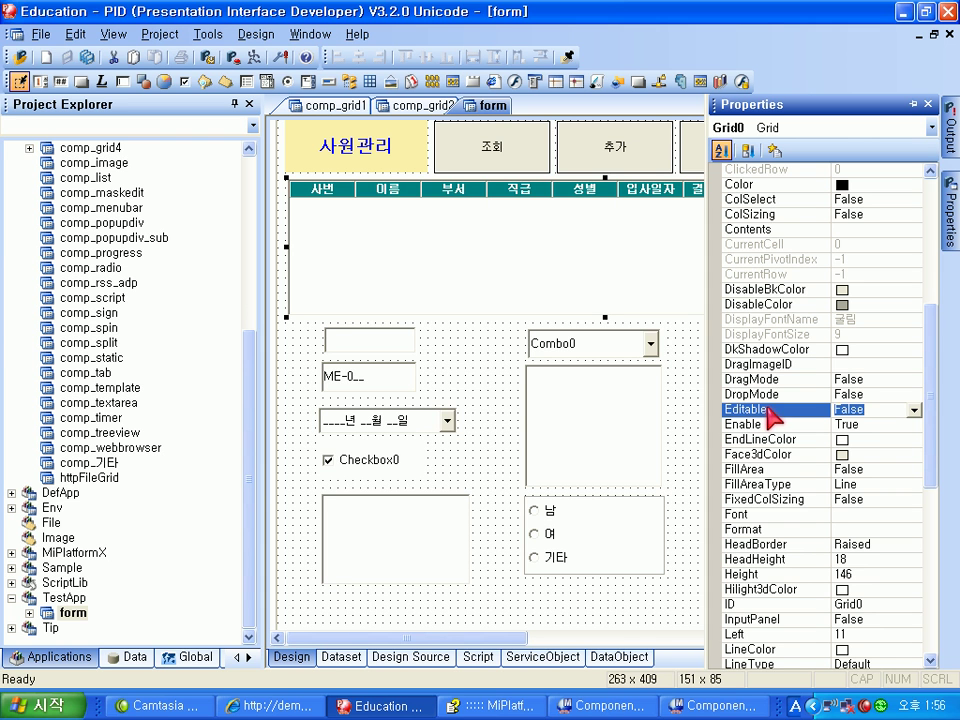
{"action": "double_click", "coordinate": [873, 409]}
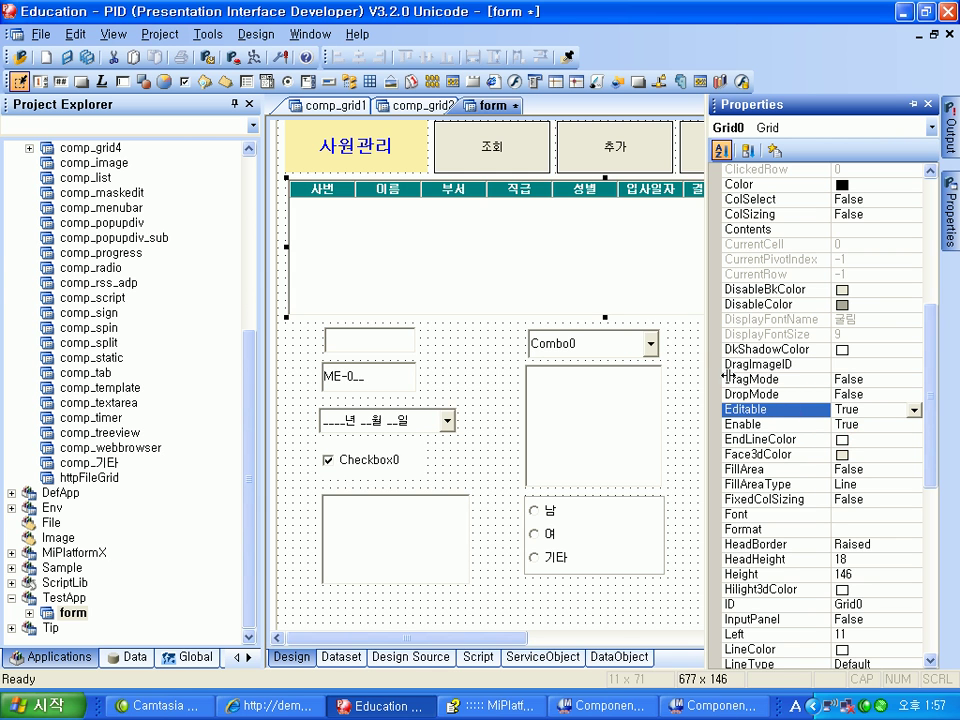
- Open Grid0's contents editor and examine the Edit property of the 사번 column's body cell
{"action": "left_click", "coordinate": [588, 305]}
{"action": "double_click", "coordinate": [588, 305]}
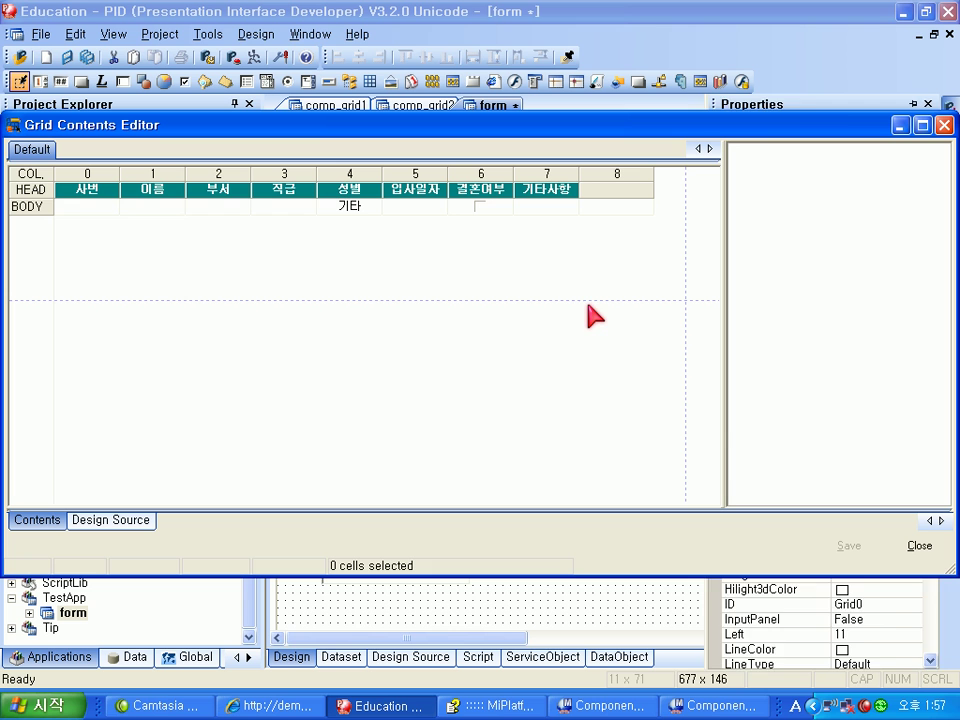
{"action": "left_click", "coordinate": [108, 212]}
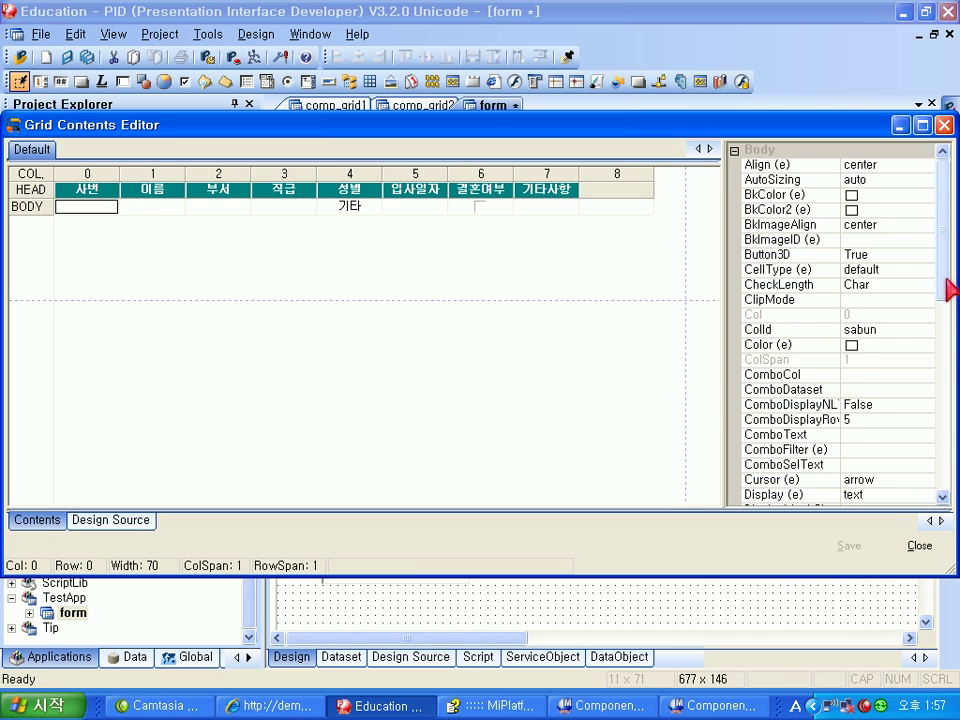
{"action": "left_click_drag", "start_coordinate": [946, 289], "coordinate": [946, 340]}
{"action": "left_click", "coordinate": [788, 394]}
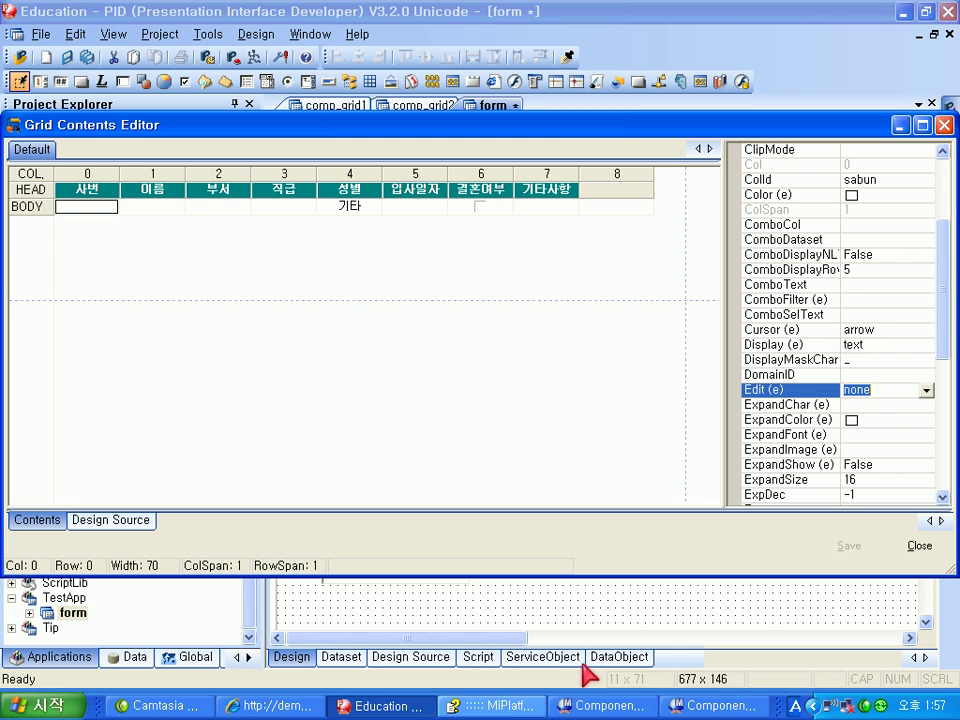
- Switch to the MiPlatform Manual and read through the GridSubProp Edit property's settings and remarks
{"action": "left_click", "coordinate": [493, 708]}
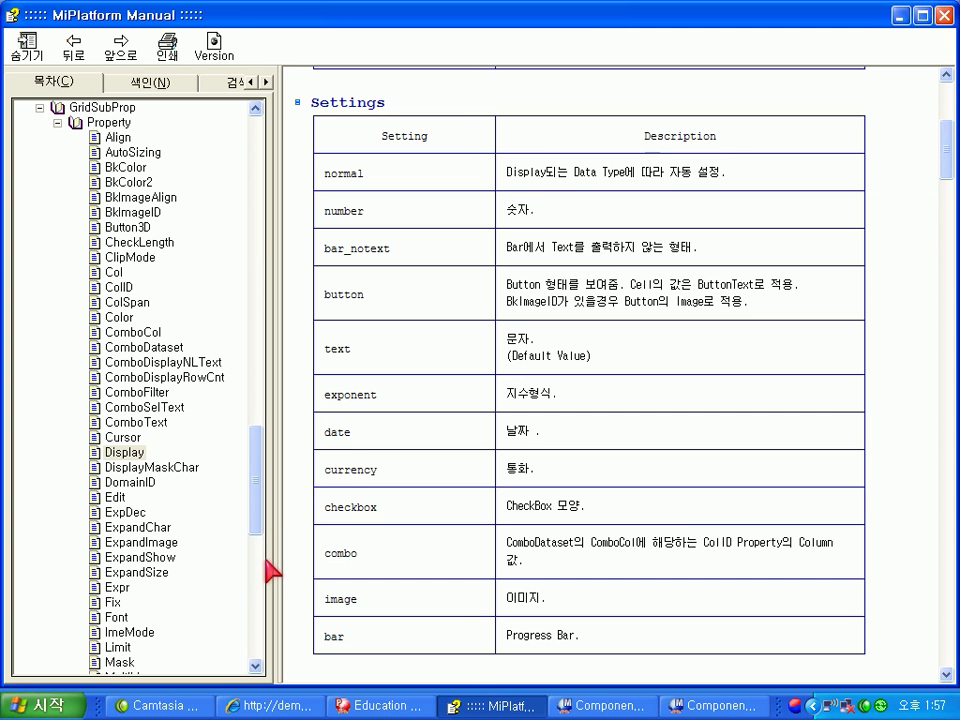
{"action": "left_click", "coordinate": [112, 497]}
{"action": "scroll", "coordinate": [520, 468], "scroll_direction": "down", "scroll_amount": 15}
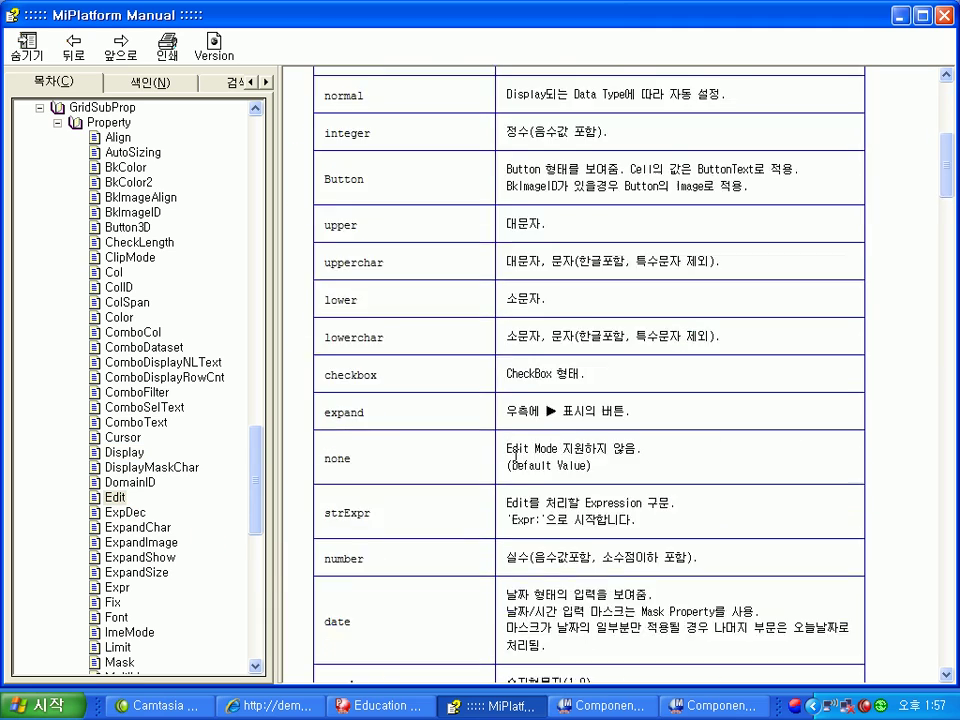
{"action": "scroll", "coordinate": [520, 468], "scroll_direction": "down", "scroll_amount": 10}
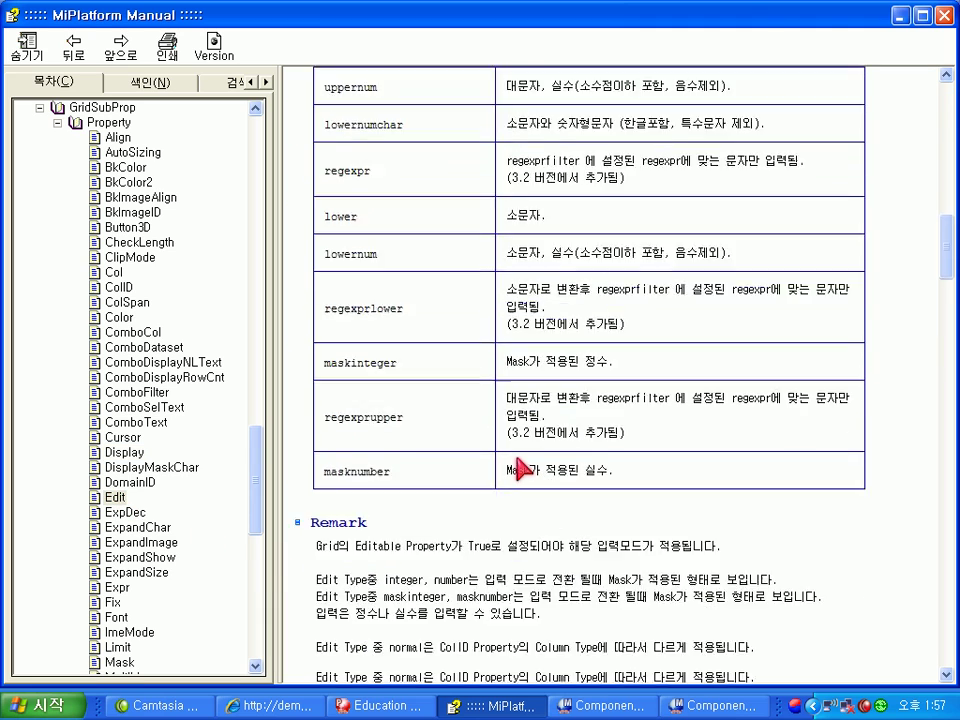
{"action": "scroll", "coordinate": [520, 468], "scroll_direction": "up", "scroll_amount": 14}
{"action": "scroll", "coordinate": [518, 468], "scroll_direction": "up", "scroll_amount": 9}
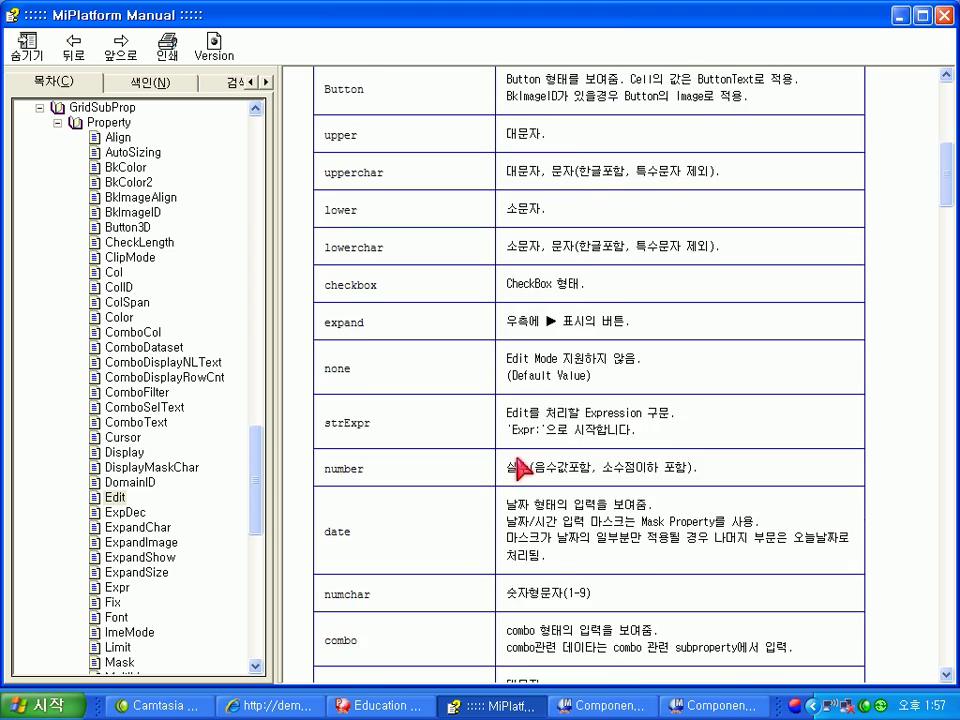
- Close Grid0's contents editor, open the one for comp_grid2's Edit Property grid, and check the none body cell's Edit property
{"action": "left_click", "coordinate": [378, 705]}
{"action": "left_click", "coordinate": [914, 550]}
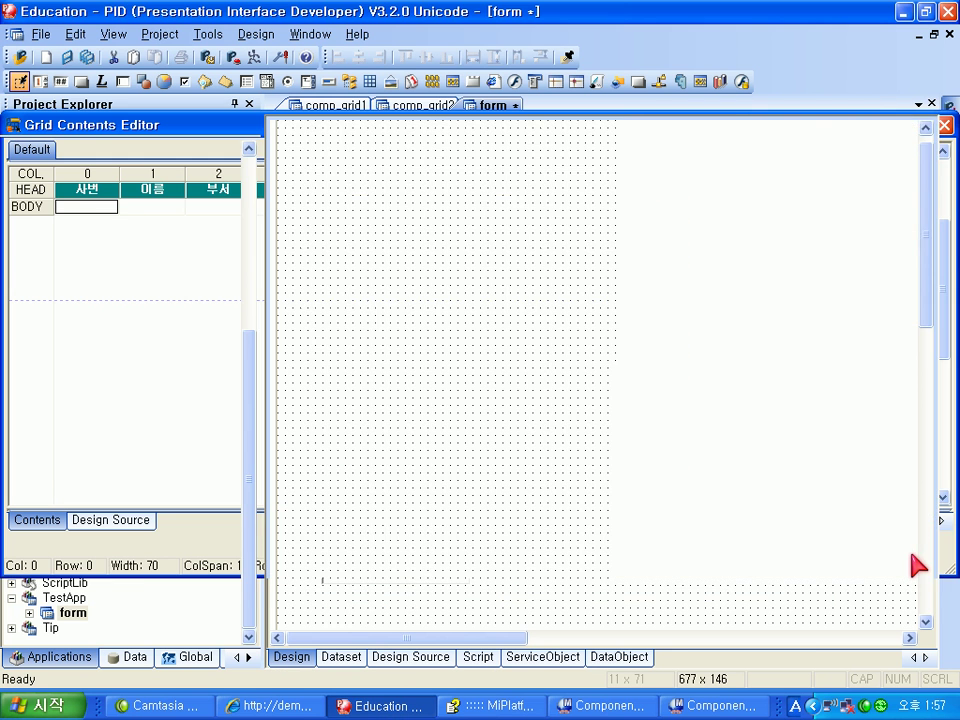
{"action": "left_click", "coordinate": [418, 107]}
{"action": "double_click", "coordinate": [451, 298]}
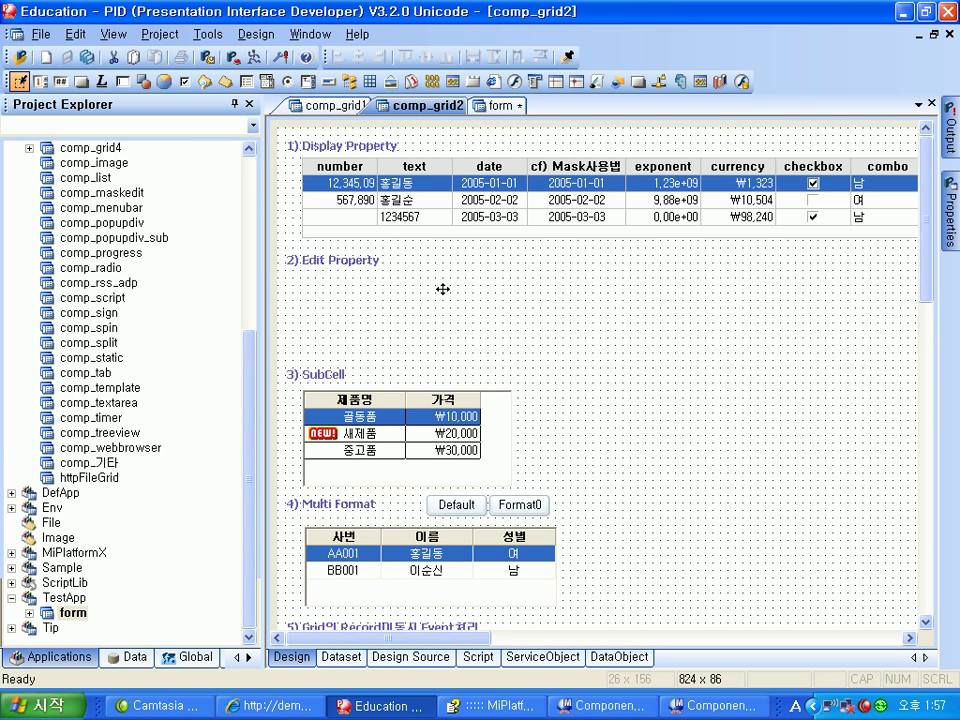
{"action": "left_click", "coordinate": [85, 207]}
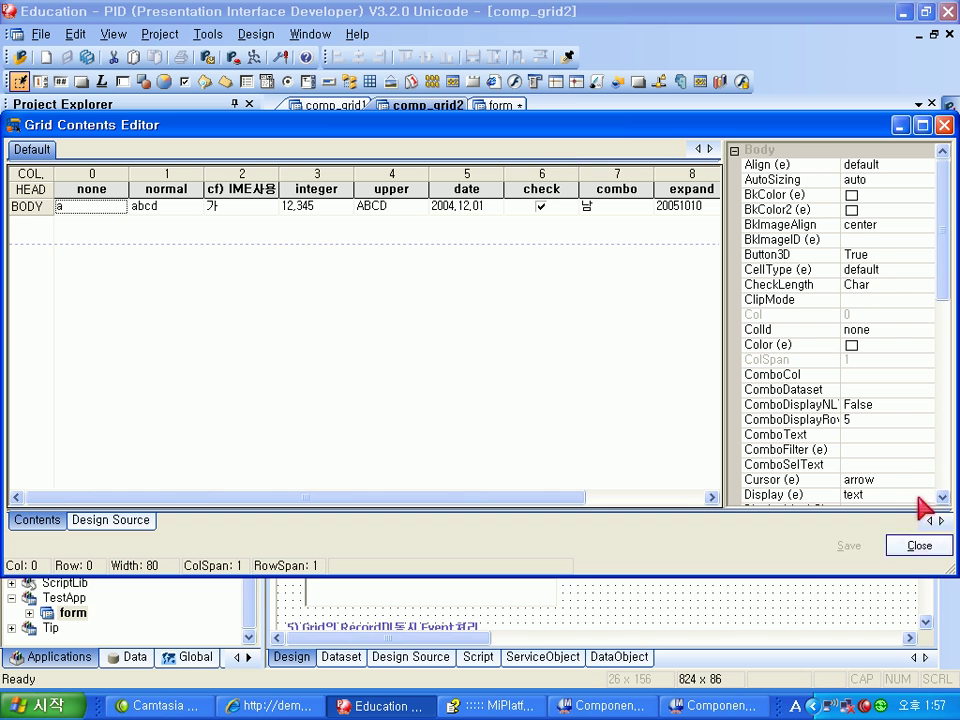
{"action": "left_click_drag", "start_coordinate": [873, 575], "coordinate": [871, 618]}
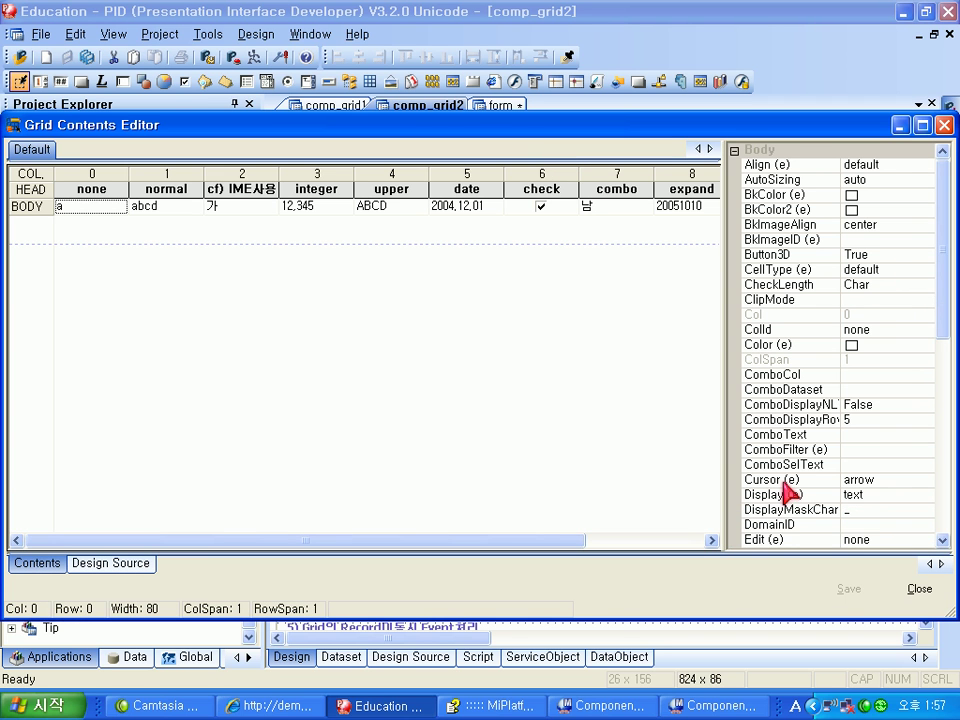
{"action": "left_click", "coordinate": [783, 540]}
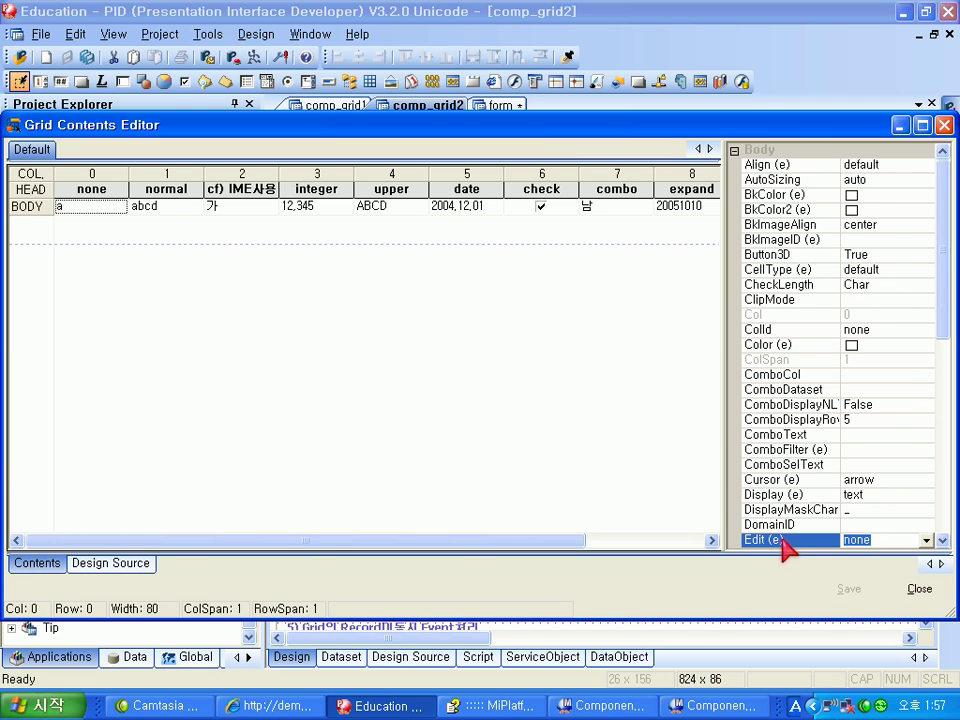
- Examine the Edit property of the normal and integer body cells, then the integer cell's Mask
{"action": "left_click", "coordinate": [195, 208]}
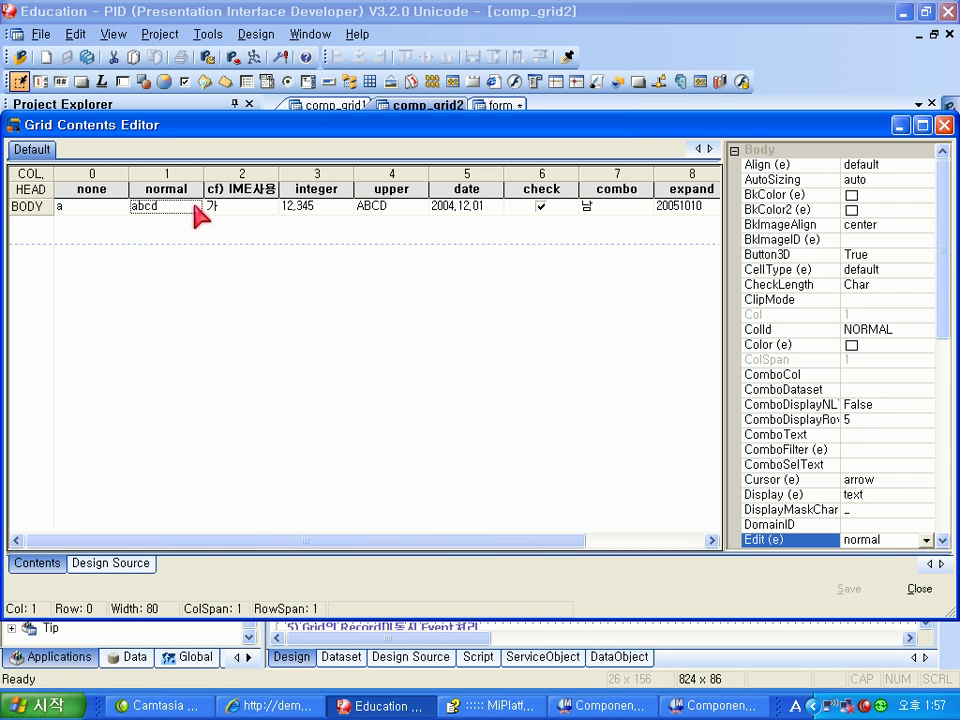
{"action": "left_click", "coordinate": [298, 210]}
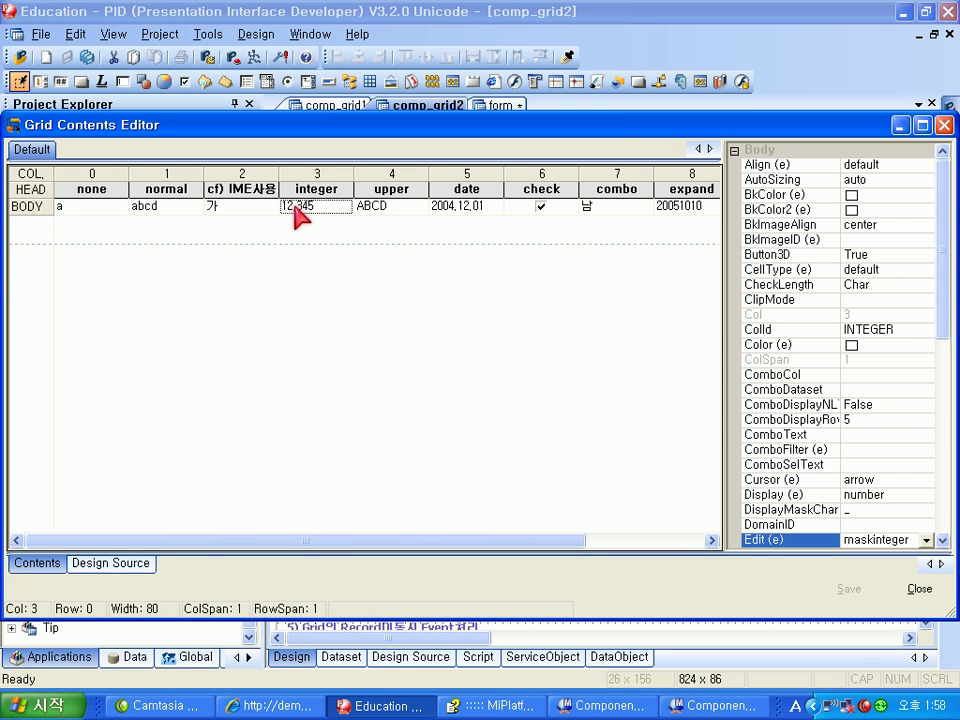
{"action": "left_click_drag", "start_coordinate": [946, 302], "coordinate": [947, 410]}
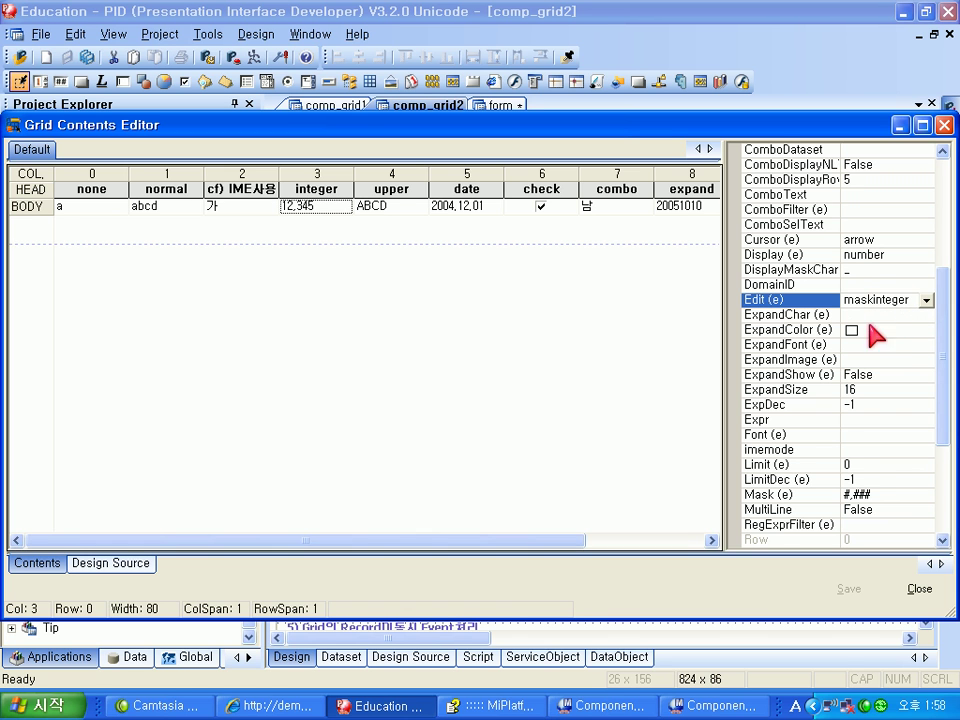
{"action": "left_click", "coordinate": [885, 496]}
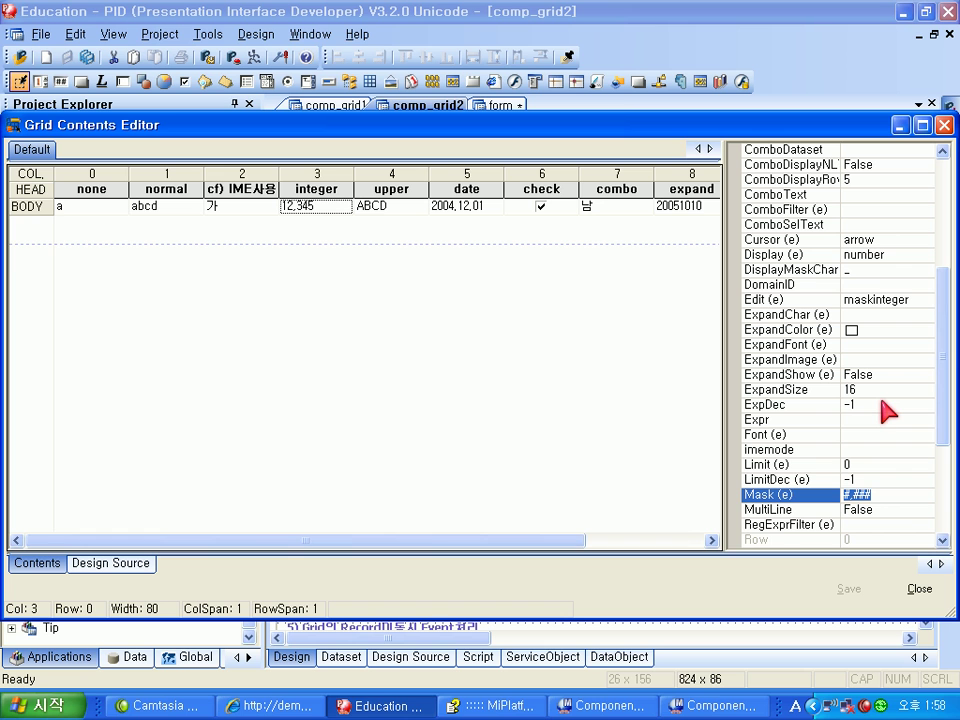
- Examine the edit settings of the upper, date, check and combo body cells, including the date cell's Mask
{"action": "left_click", "coordinate": [410, 210]}
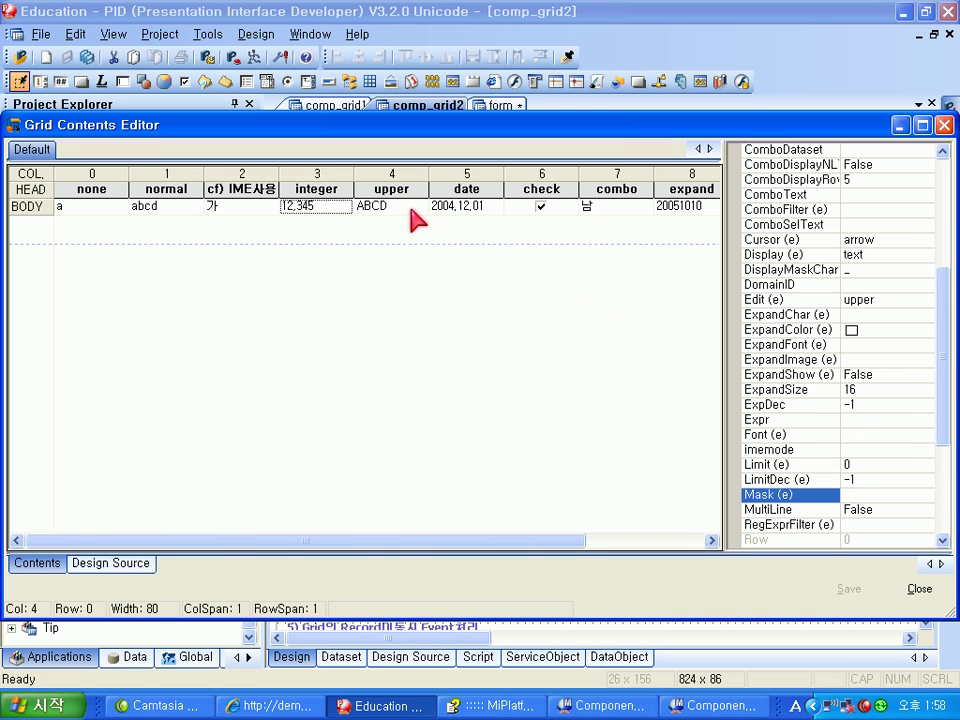
{"action": "left_click", "coordinate": [474, 192]}
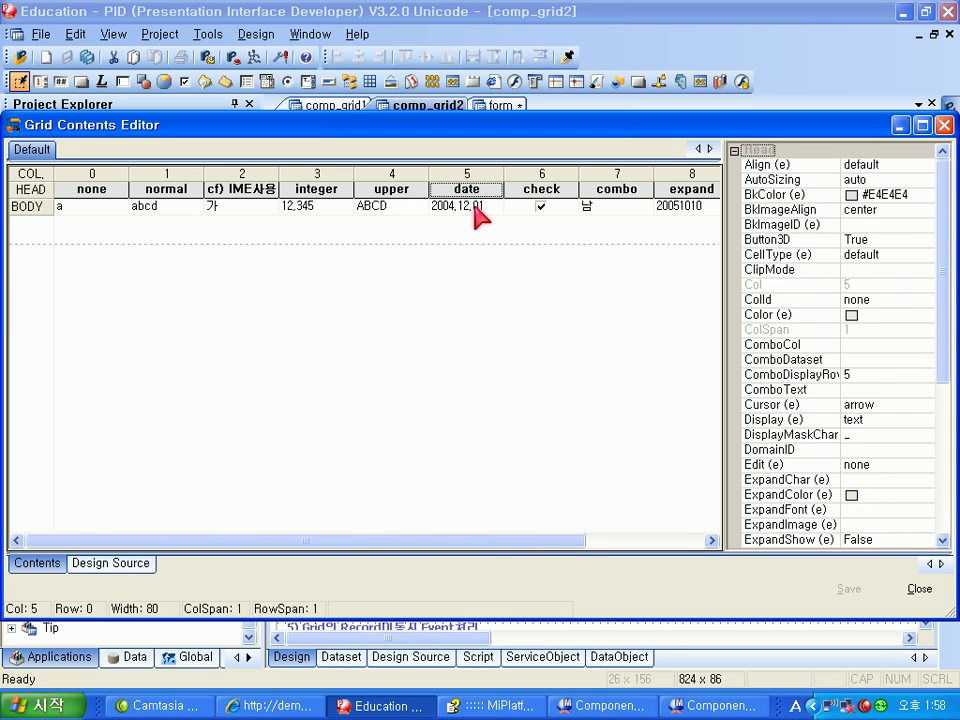
{"action": "left_click", "coordinate": [474, 207]}
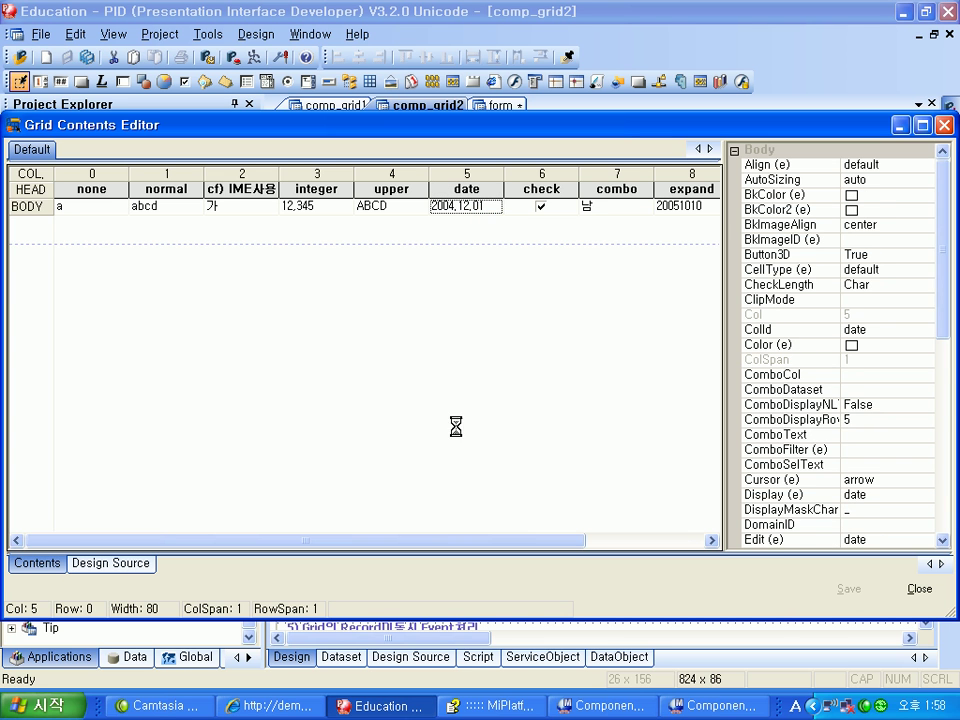
{"action": "left_click_drag", "start_coordinate": [948, 345], "coordinate": [948, 478]}
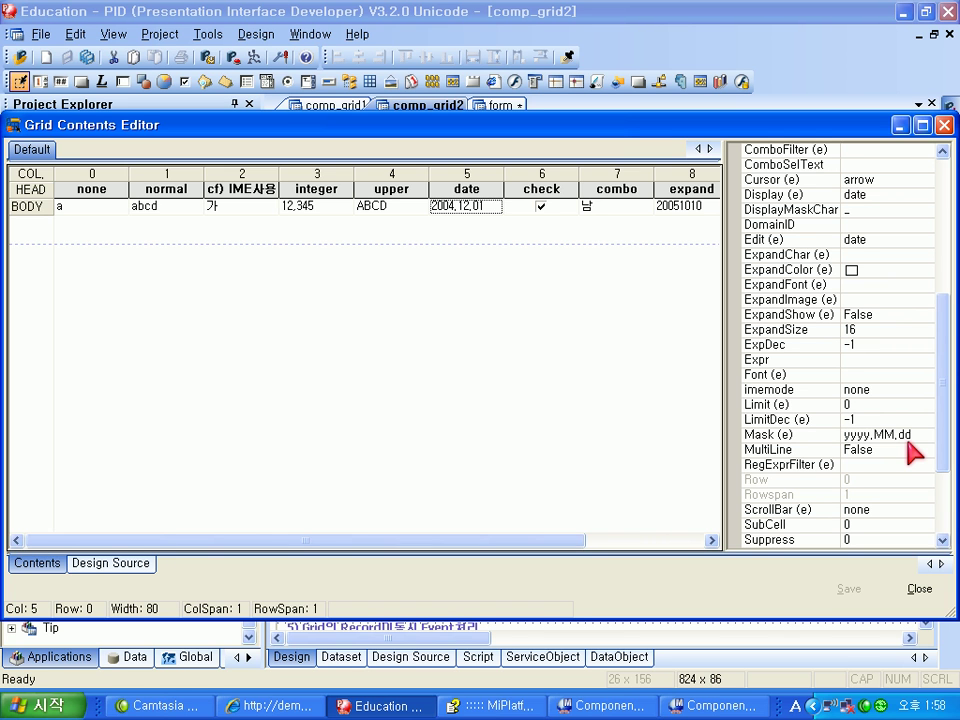
{"action": "left_click", "coordinate": [565, 206]}
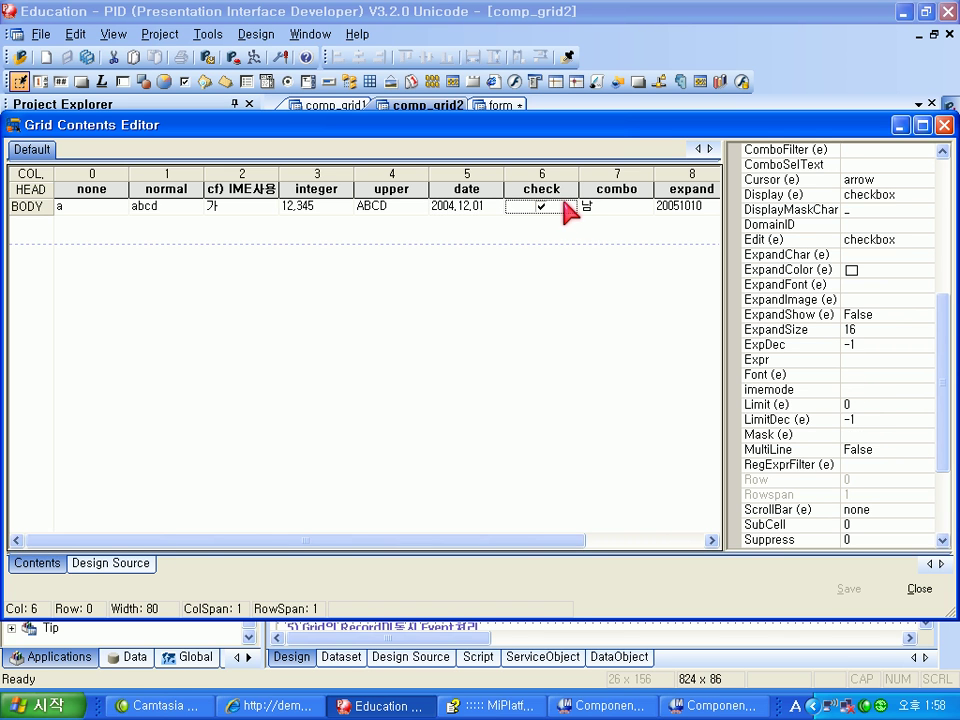
{"action": "left_click", "coordinate": [605, 207]}
- Switch to the running Component::Grid2 form and, in the Edit Property grid's first row, set the date's day to 31 and the combo to 여
{"action": "left_click", "coordinate": [714, 706]}
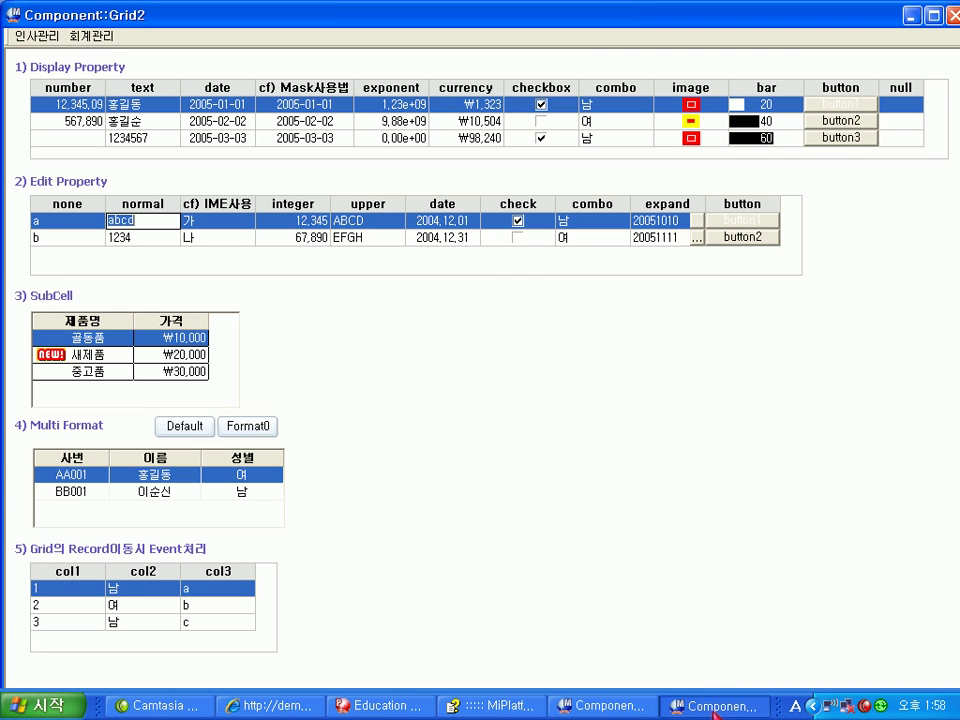
{"action": "left_click", "coordinate": [476, 218]}
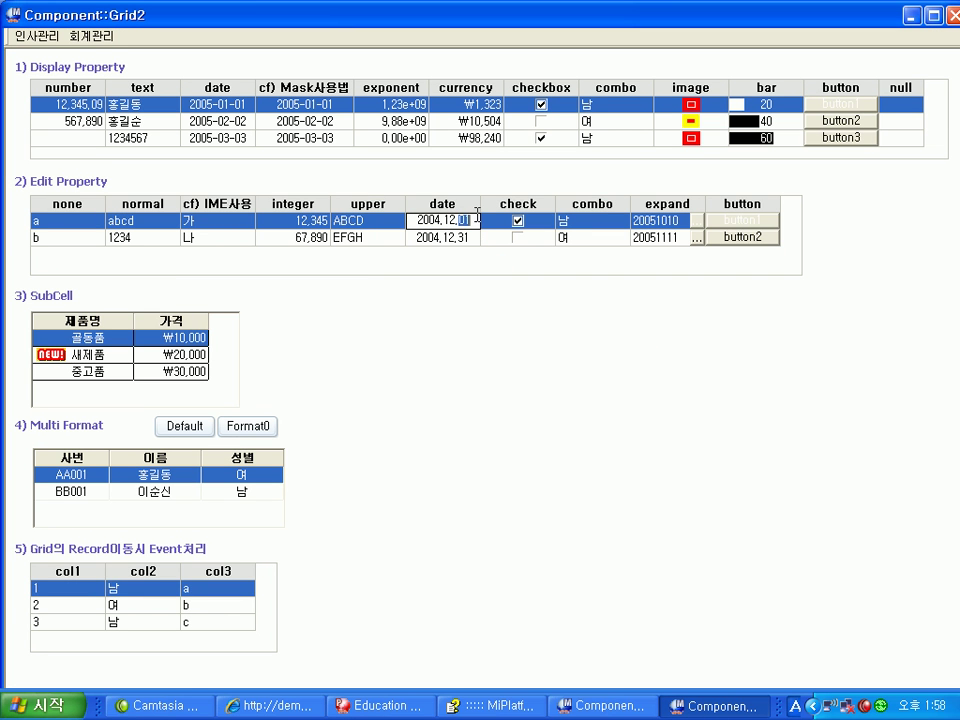
{"action": "type", "text": "31"}
{"action": "left_click", "coordinate": [575, 221]}
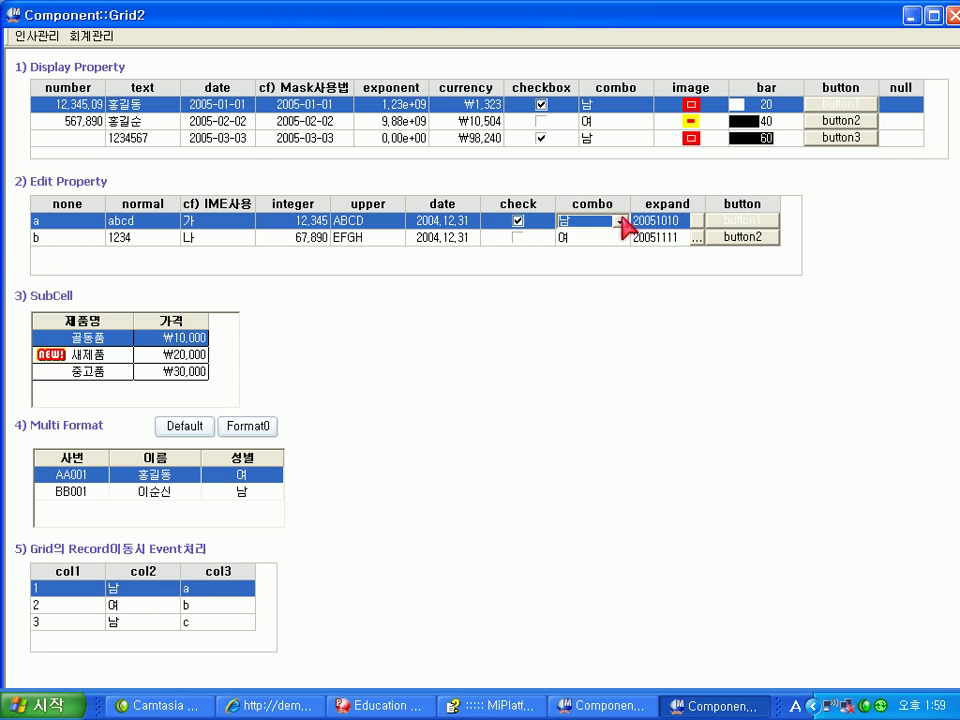
{"action": "left_click", "coordinate": [620, 221]}
{"action": "left_click", "coordinate": [612, 252]}
- Return to PID's Grid Contents Editor and examine the expand body cell's ExpandShow, ExpandImage and ExpandChar properties
{"action": "left_click", "coordinate": [375, 705]}
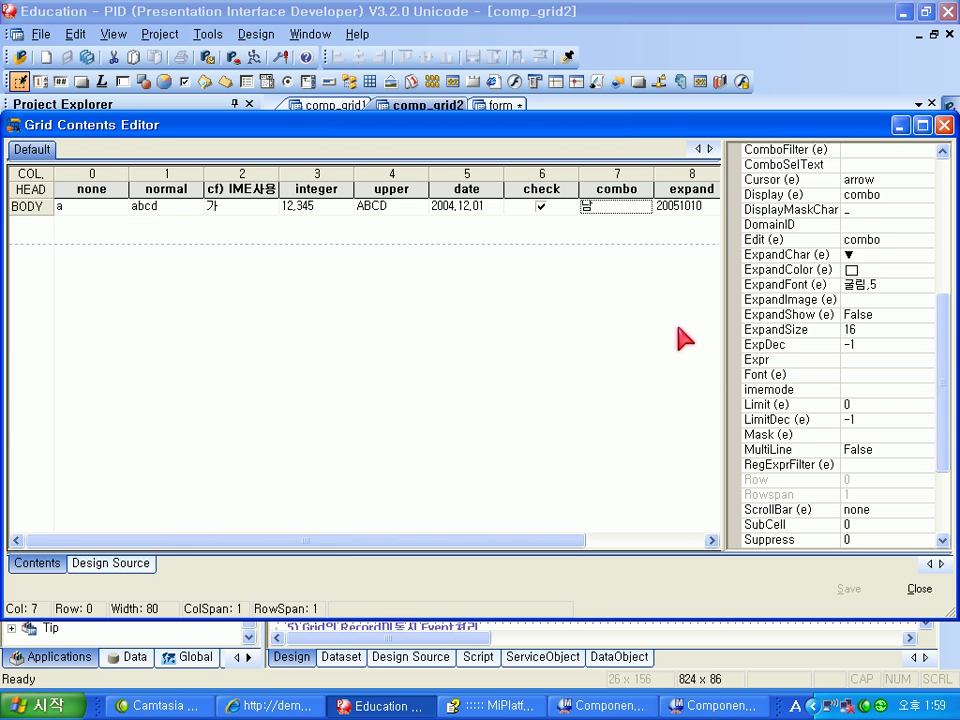
{"action": "left_click", "coordinate": [683, 207]}
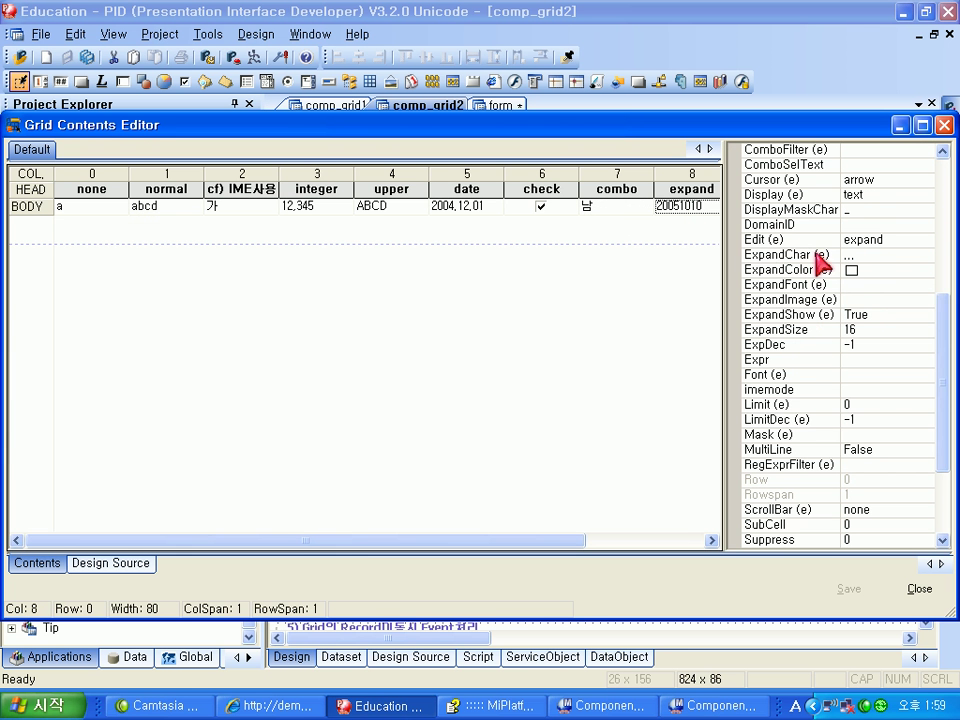
{"action": "left_click", "coordinate": [806, 314]}
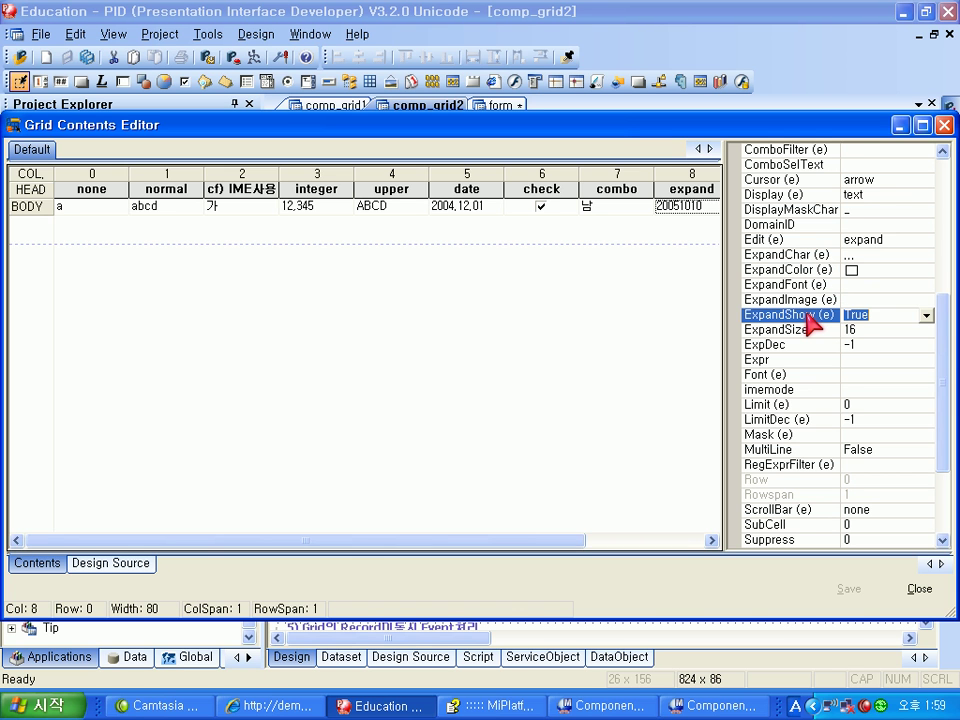
{"action": "left_click", "coordinate": [805, 300]}
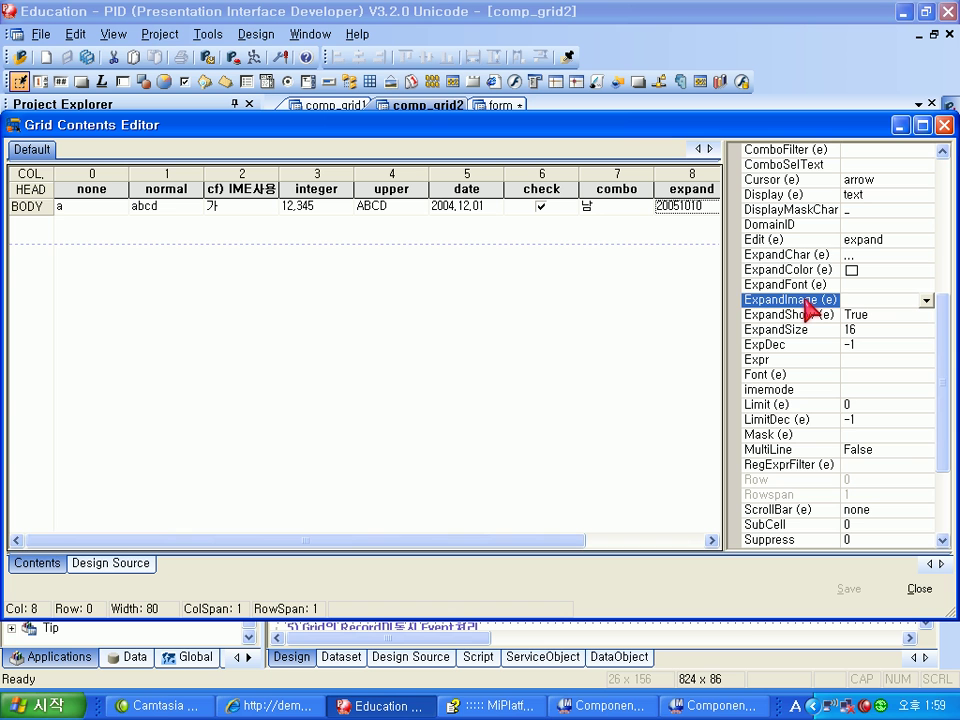
{"action": "left_click", "coordinate": [789, 255]}
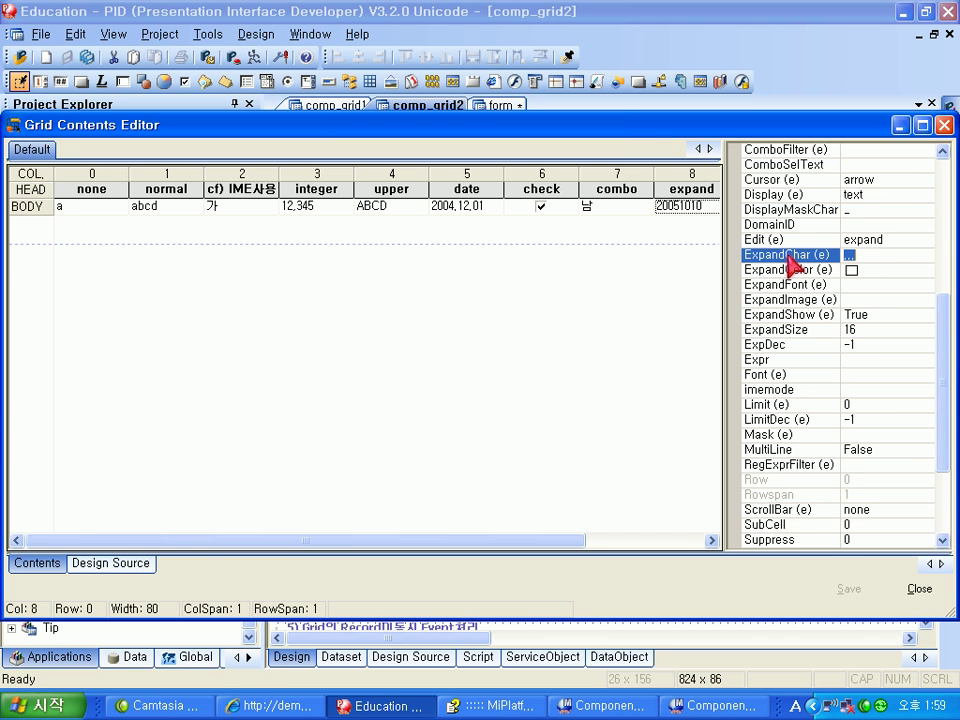
- Switch to the running Component::Grid2 form and pick 25 October 2005 from the calendar of the first row's expand cell
{"action": "left_click", "coordinate": [729, 703]}
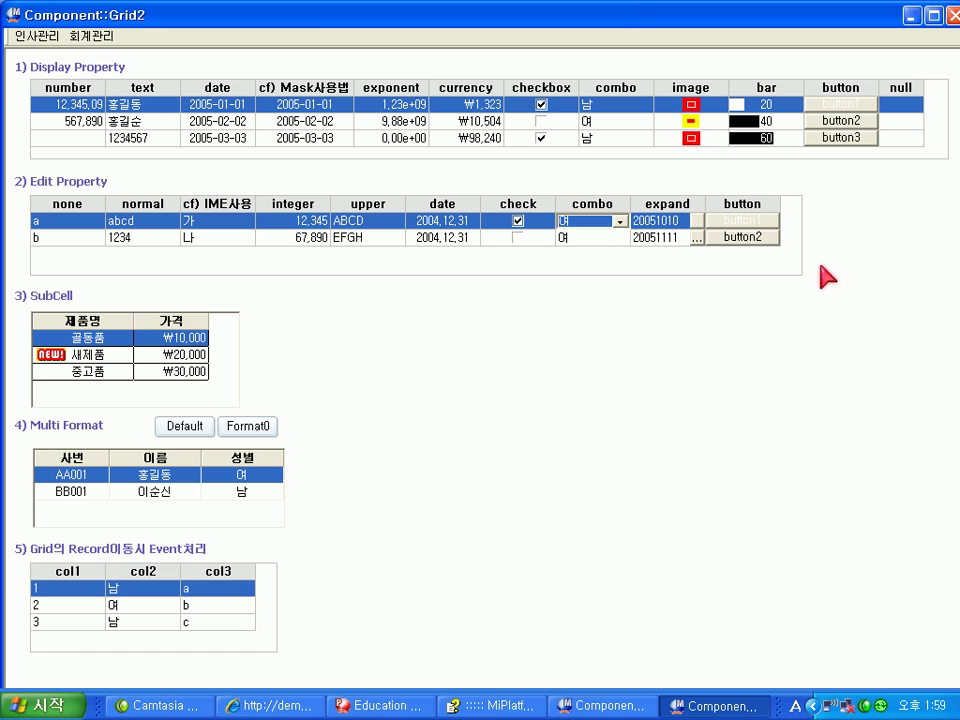
{"action": "left_click", "coordinate": [699, 222]}
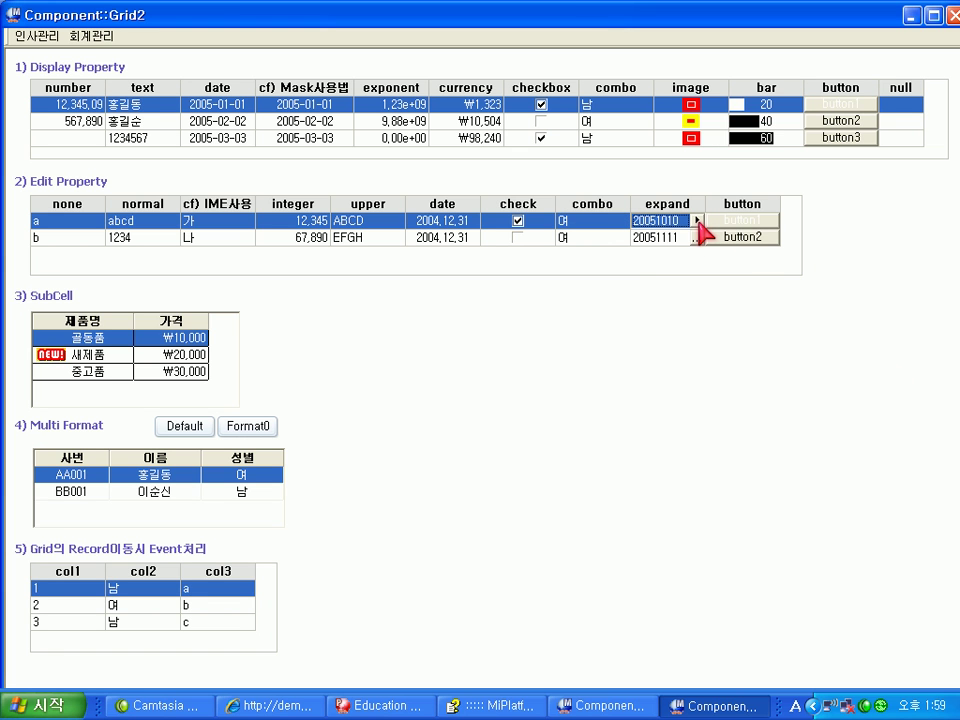
{"action": "left_click", "coordinate": [697, 221]}
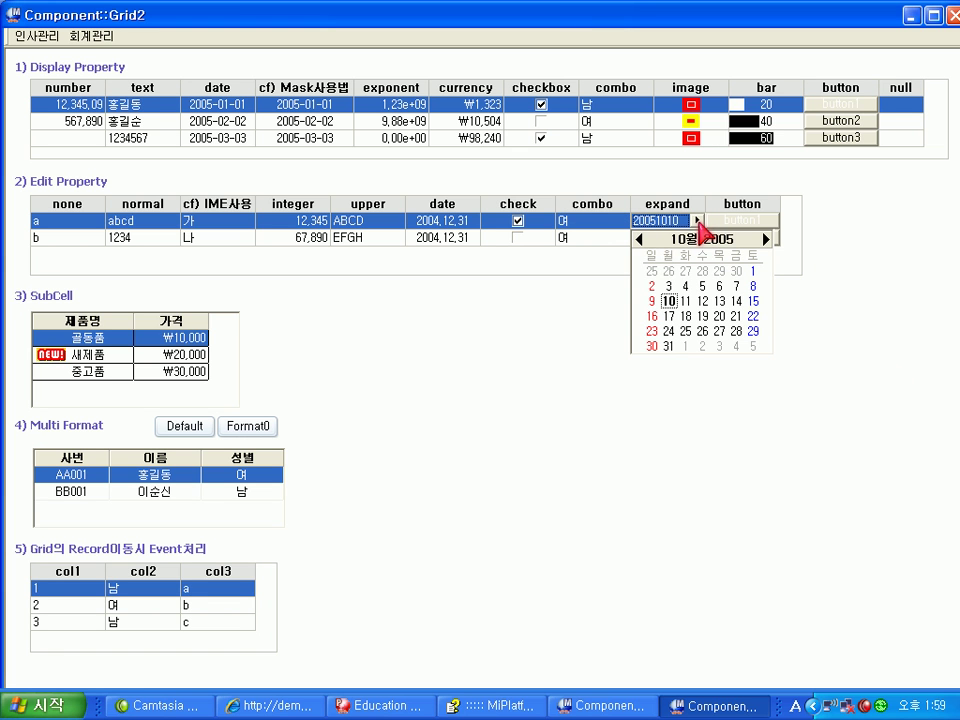
{"action": "left_click", "coordinate": [685, 331]}
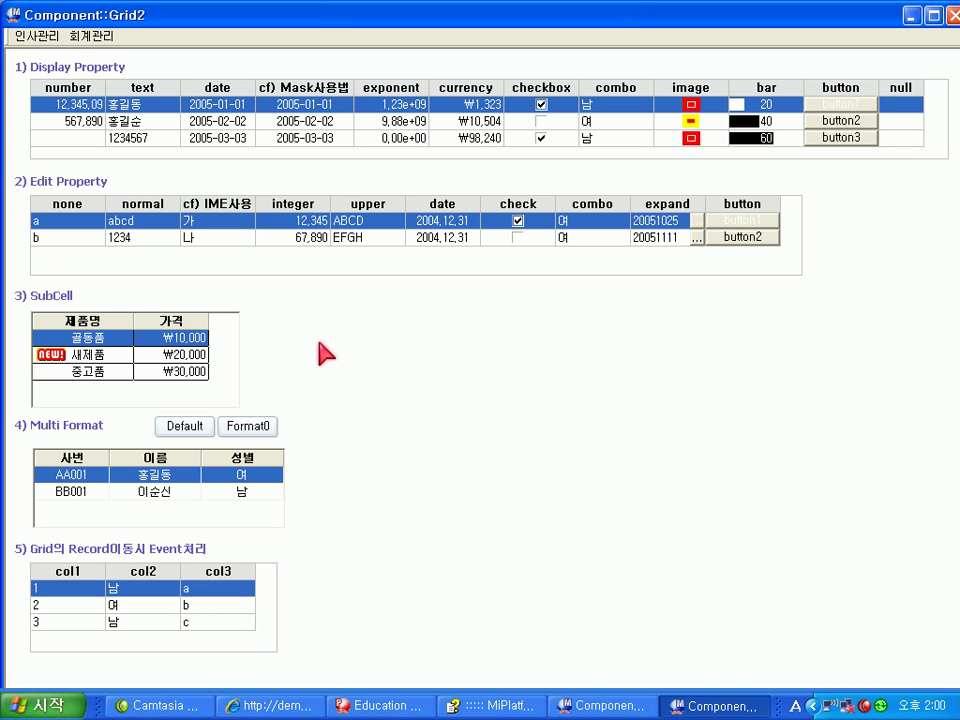
- Switch back to PID, close the Edit Property grid's contents editor, and open the one for the SubCell grid
{"action": "left_click", "coordinate": [387, 705]}
{"action": "left_click", "coordinate": [918, 590]}
{"action": "left_click", "coordinate": [326, 438]}
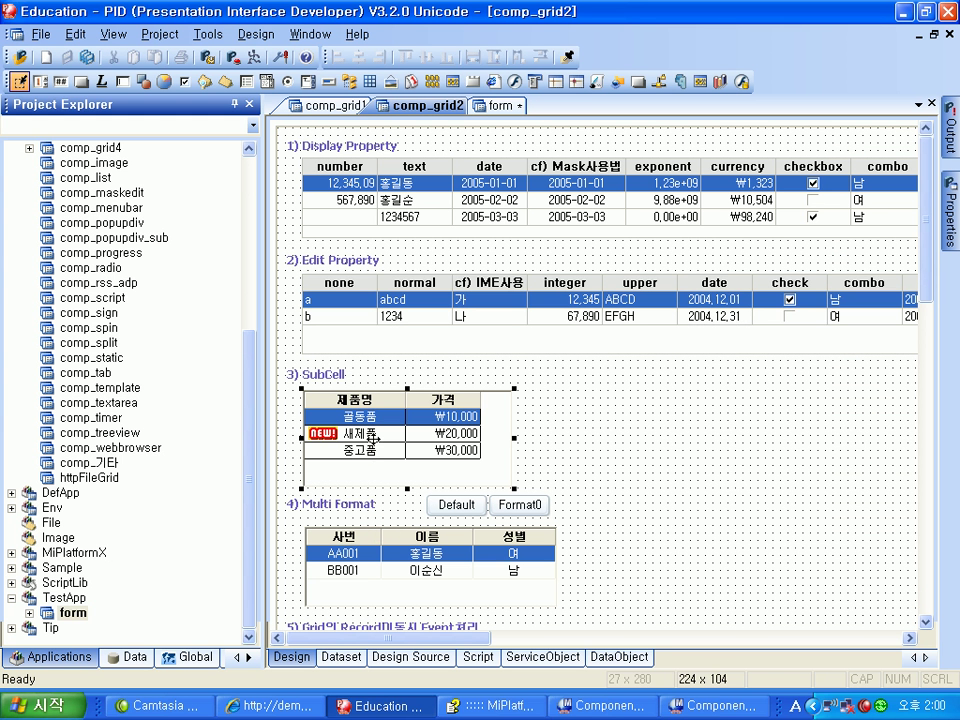
{"action": "double_click", "coordinate": [304, 436]}
- Examine the SubCell grid's columns 0 and 1, and find the Merge Cells command for its selected body cells
{"action": "left_click", "coordinate": [272, 172]}
{"action": "left_click", "coordinate": [340, 173]}
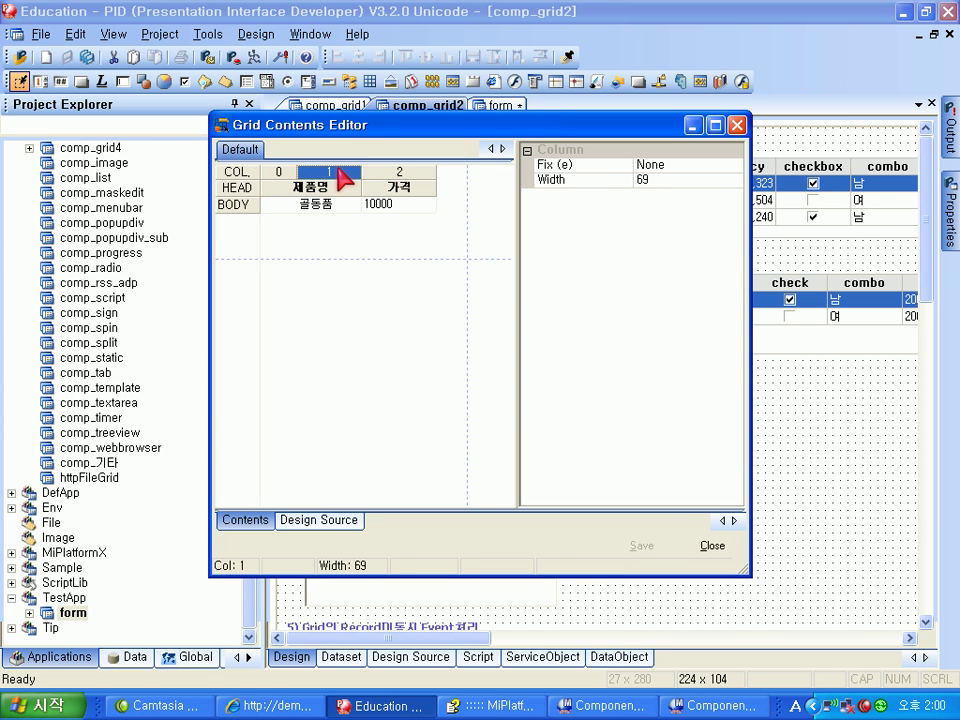
{"action": "left_click_drag", "start_coordinate": [275, 206], "coordinate": [385, 207]}
{"action": "right_click", "coordinate": [385, 207]}
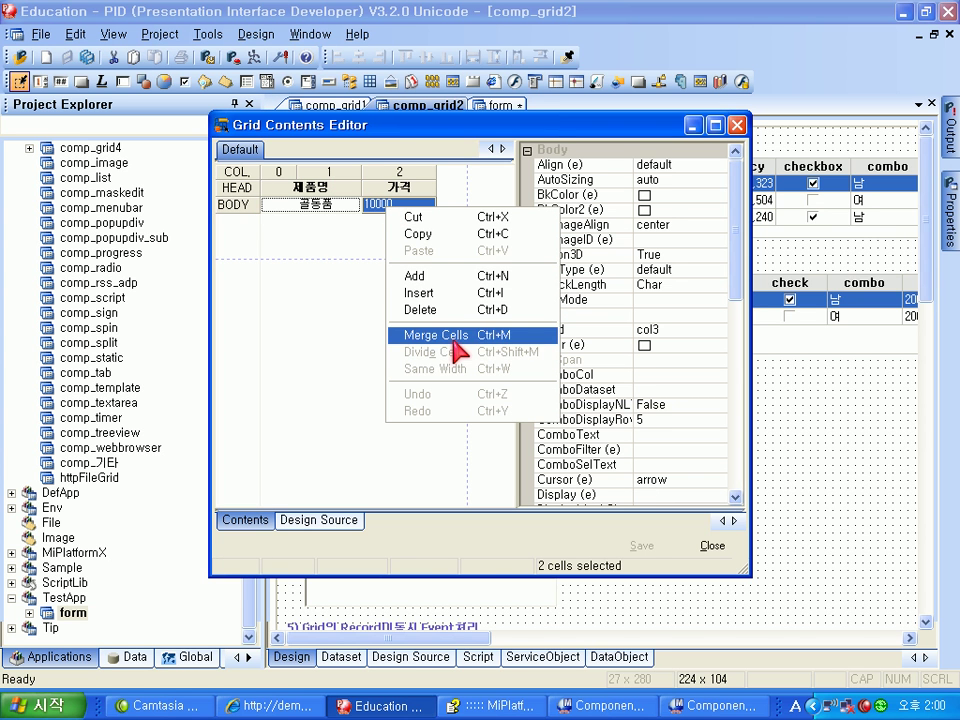
- Open the sub cell editor from the SubCell property of the body cell under 제품명
{"action": "left_click", "coordinate": [282, 213]}
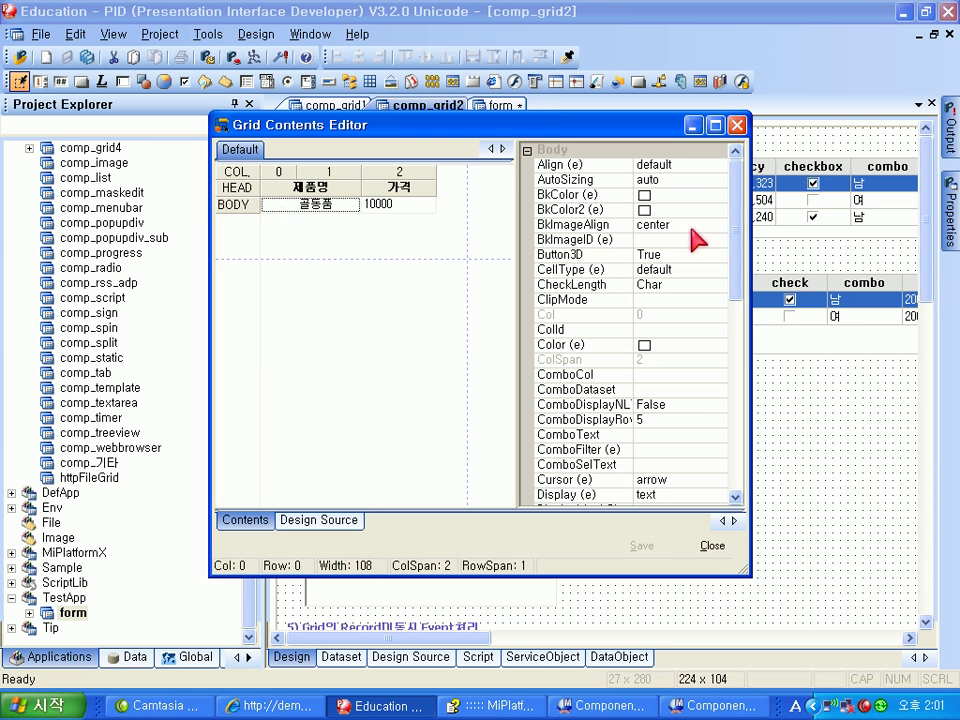
{"action": "left_click_drag", "start_coordinate": [741, 281], "coordinate": [746, 435]}
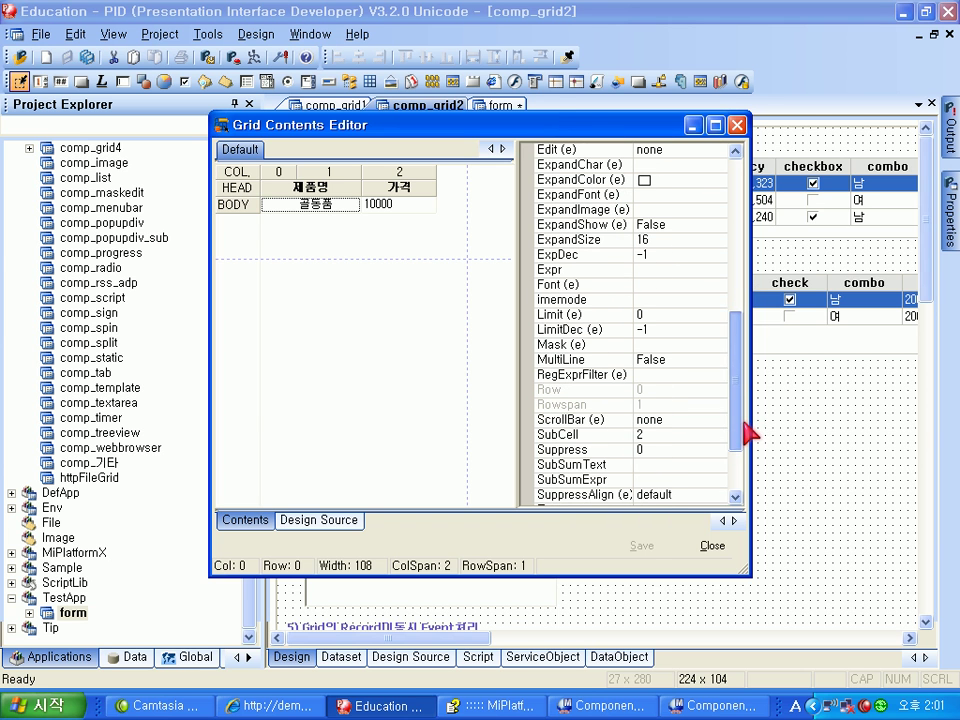
{"action": "left_click", "coordinate": [579, 437]}
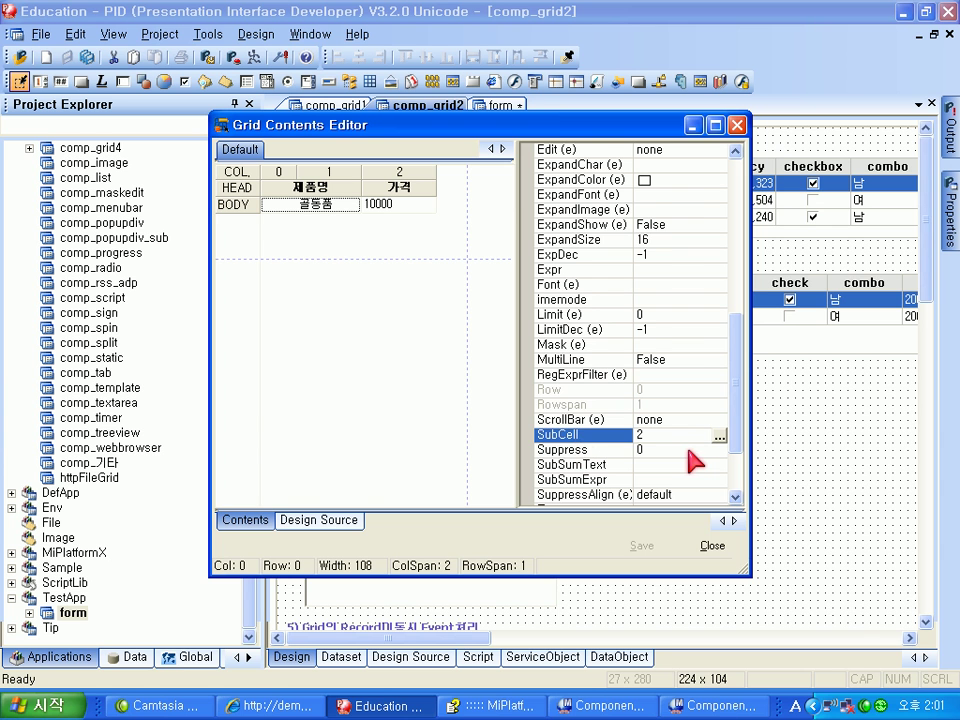
{"action": "left_click", "coordinate": [719, 437]}
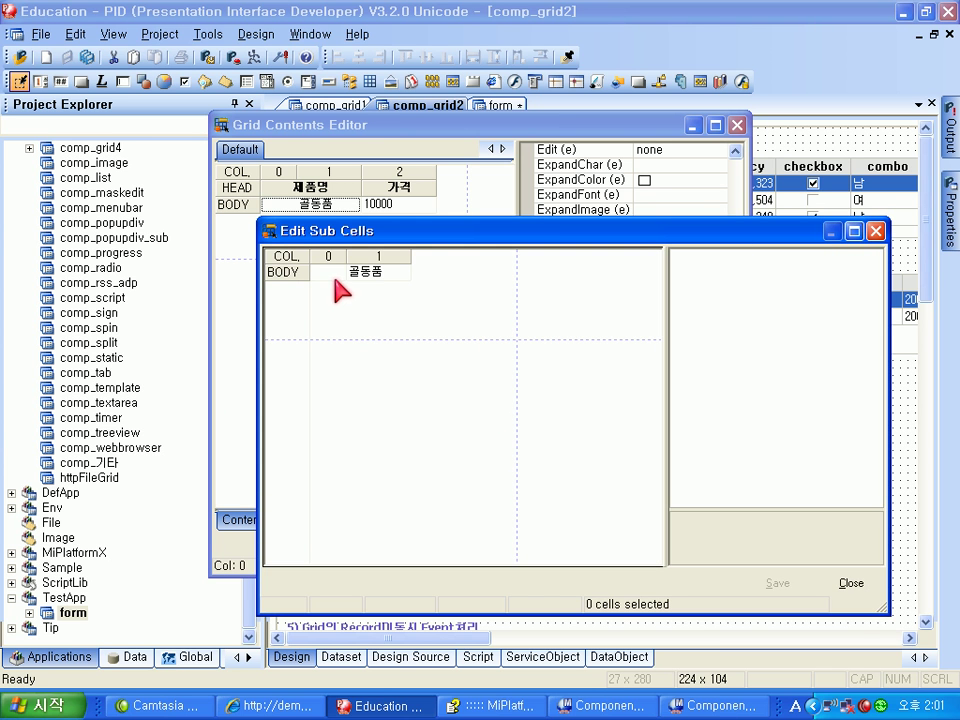
- Examine the Display property of the sub cells in columns 0 and 1
{"action": "left_click", "coordinate": [329, 273]}
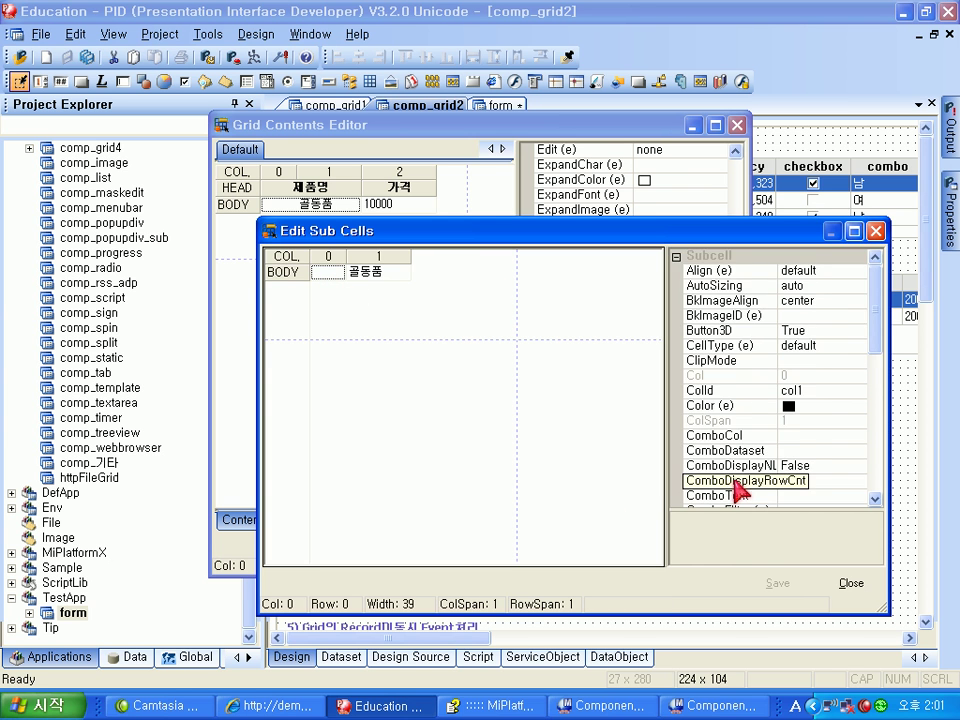
{"action": "left_click", "coordinate": [700, 481]}
{"action": "scroll", "coordinate": [700, 480], "scroll_direction": "down", "scroll_amount": 2}
{"action": "left_click", "coordinate": [724, 453]}
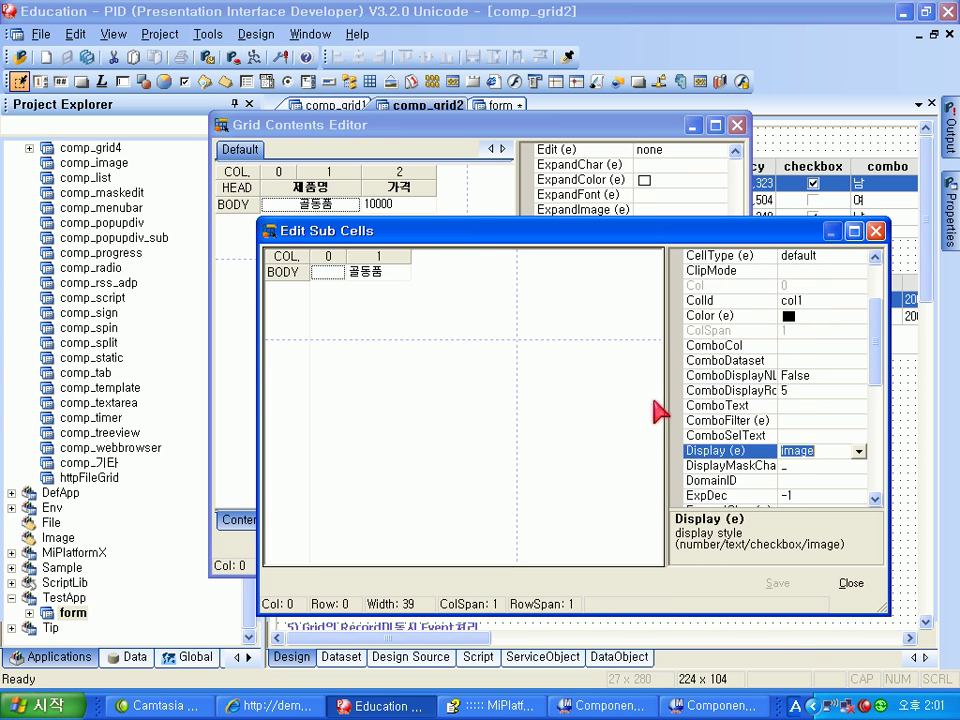
{"action": "left_click", "coordinate": [390, 275]}
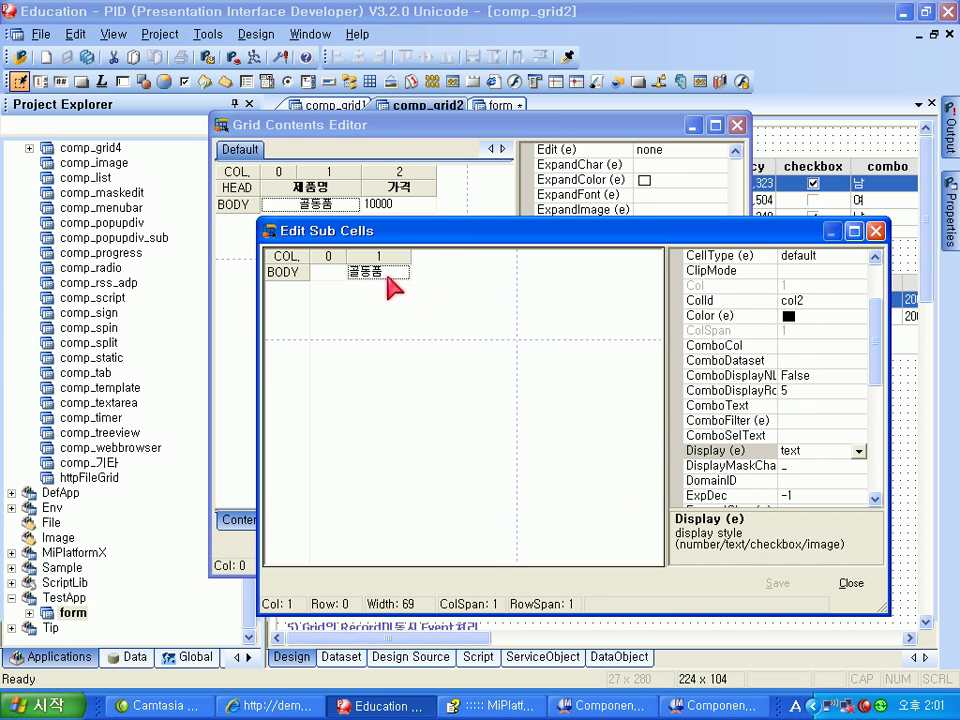
{"action": "left_click", "coordinate": [695, 451]}
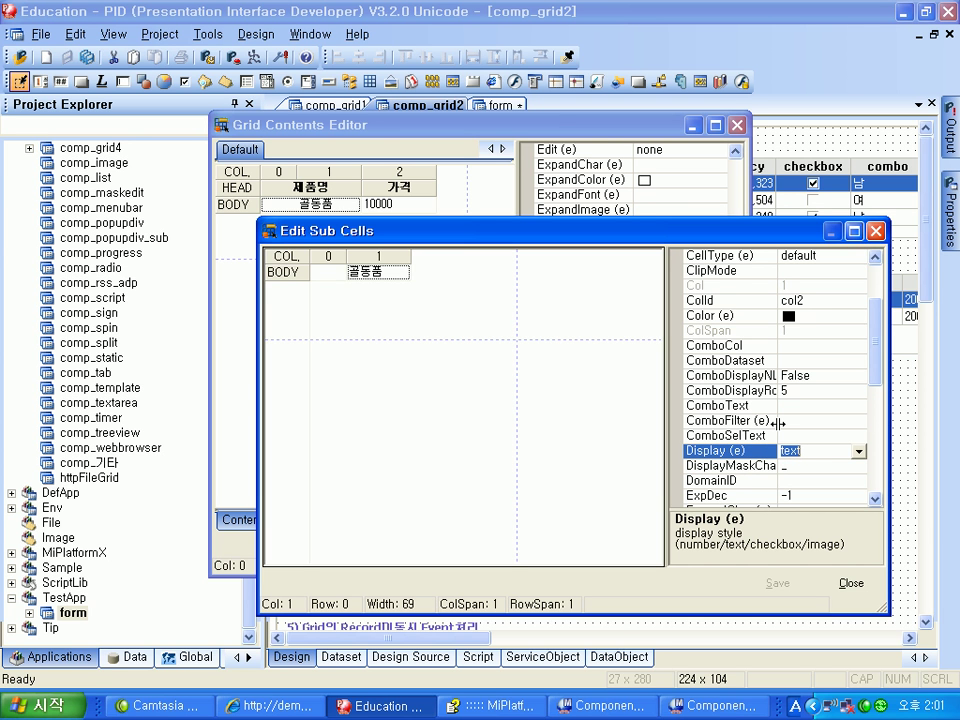
- Close the sub cell and grid contents editors and show the running Component::Grid2 form
{"action": "left_click", "coordinate": [855, 583]}
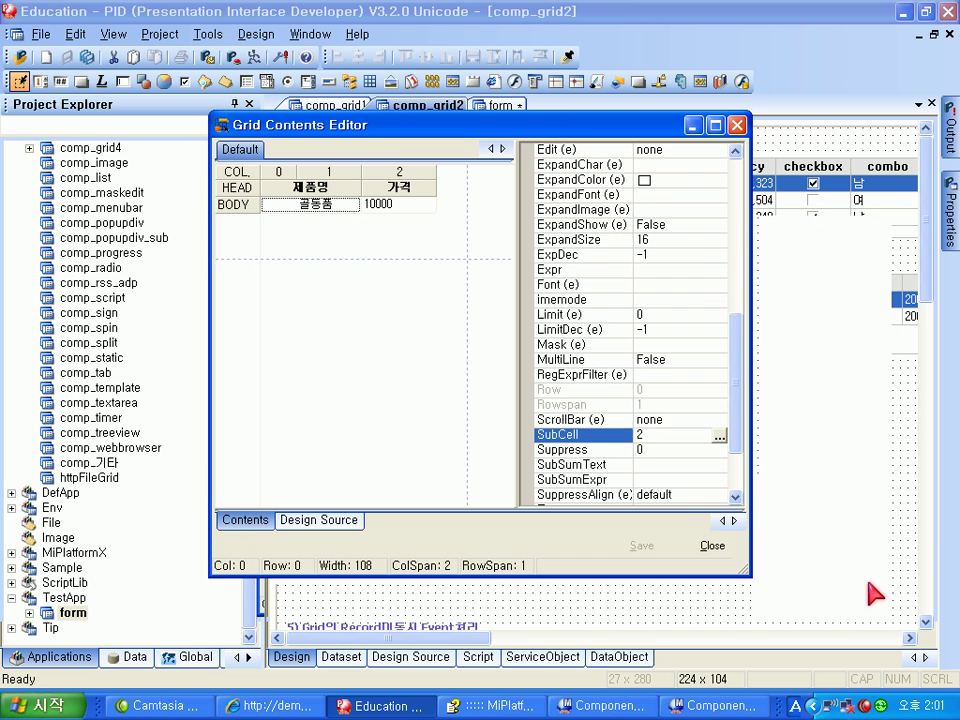
{"action": "left_click", "coordinate": [714, 547]}
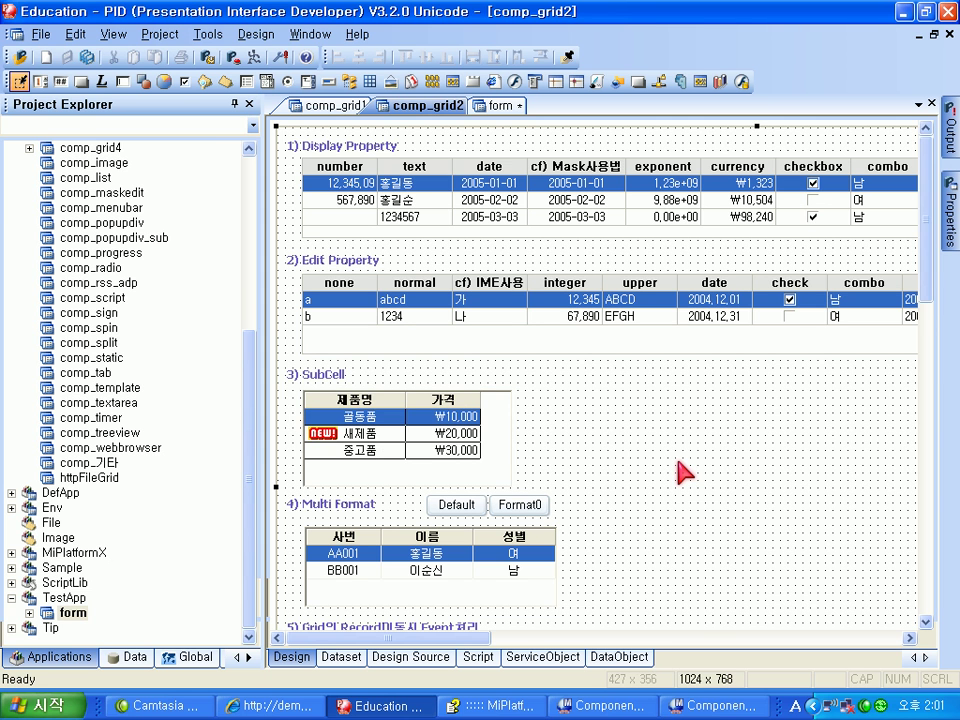
{"action": "scroll", "coordinate": [684, 472], "scroll_direction": "down", "scroll_amount": 3}
{"action": "key", "text": "ctrl+F5"}
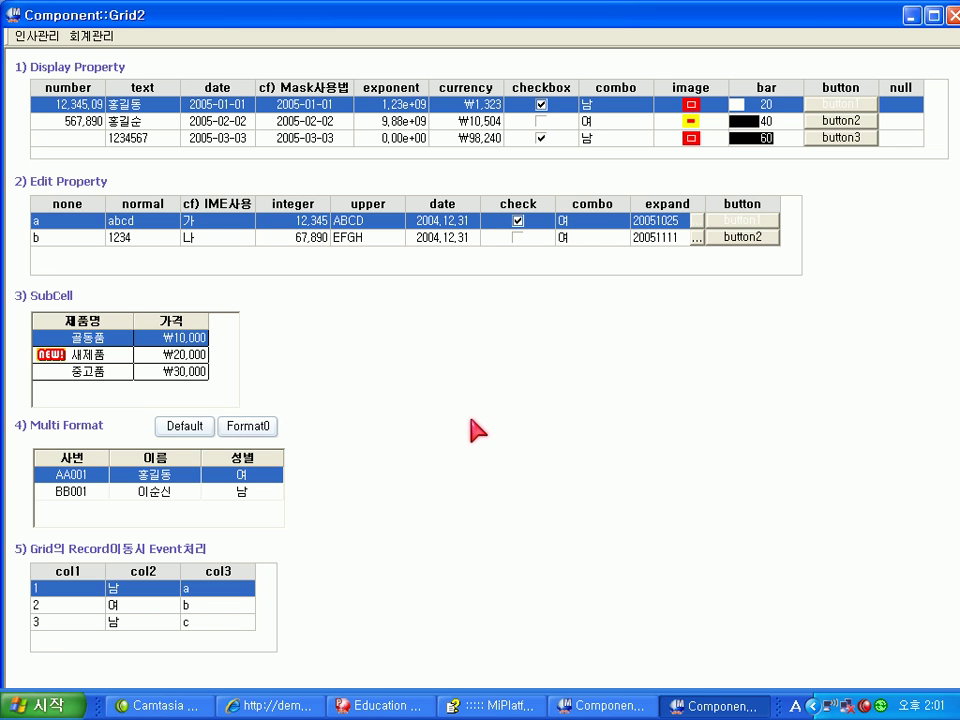
- Switch the running Multi Format grid to Format0, and bring up the MiPlatform Manual
{"action": "left_click", "coordinate": [259, 430]}
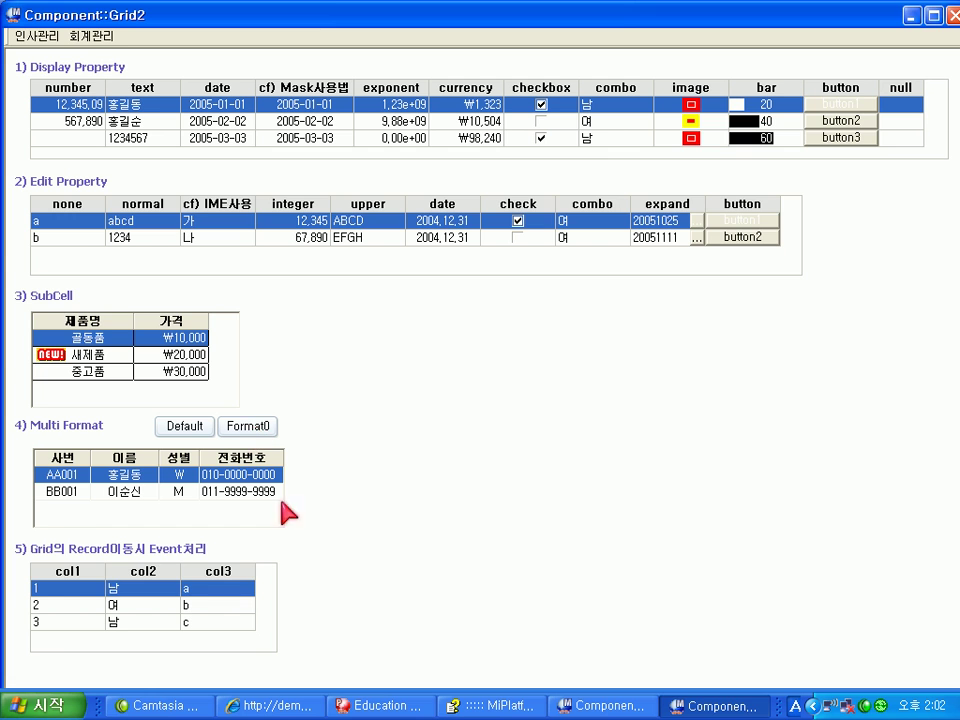
{"action": "left_click", "coordinate": [370, 705]}
{"action": "left_click", "coordinate": [480, 708]}
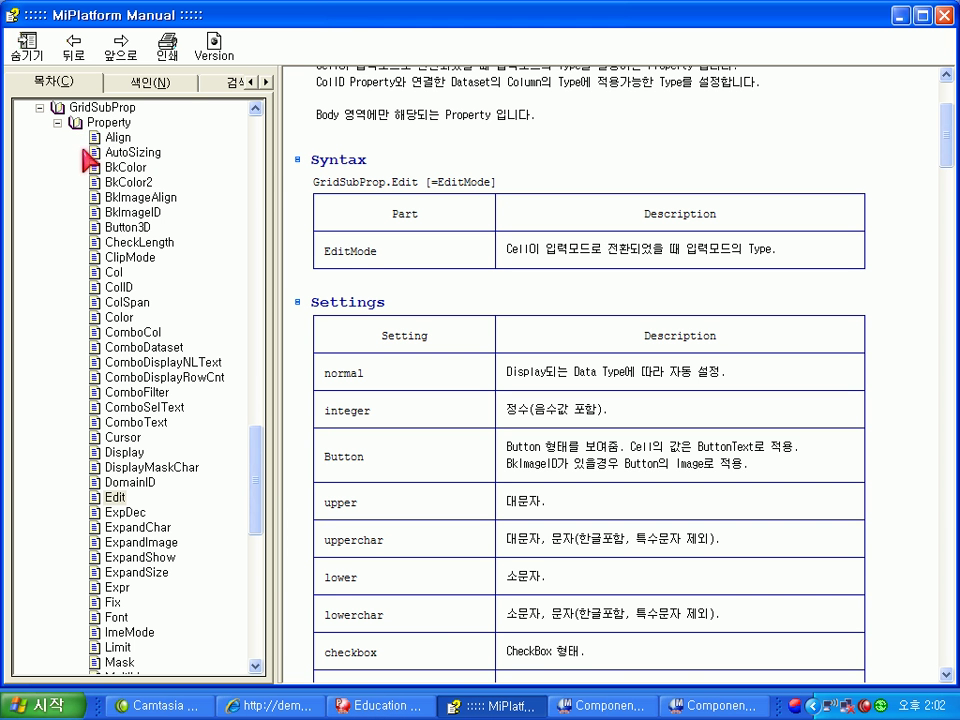
- Find the Grid component's property-setting methods in the manual's contents tree
{"action": "left_click_drag", "start_coordinate": [258, 458], "coordinate": [268, 321]}
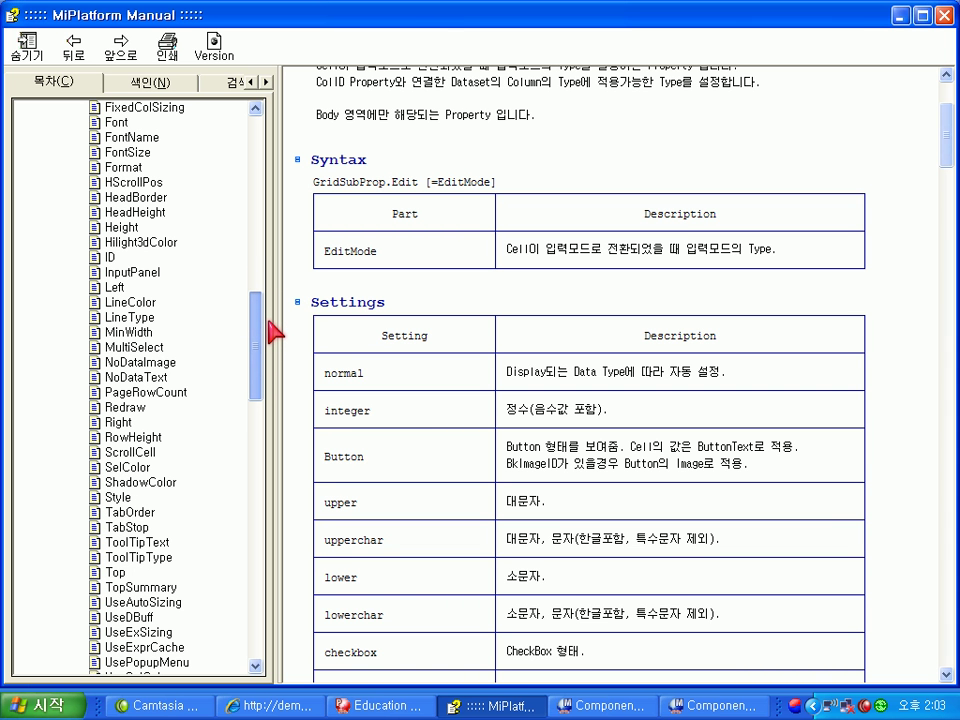
{"action": "left_click", "coordinate": [138, 274]}
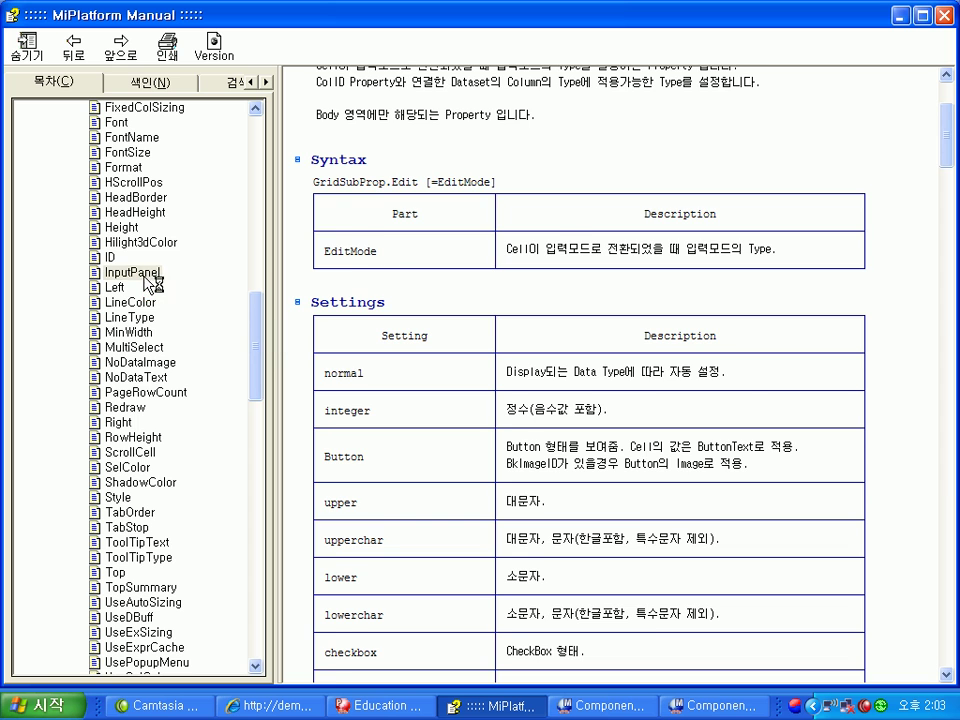
{"action": "scroll", "coordinate": [150, 288], "scroll_direction": "up", "scroll_amount": 10}
{"action": "key", "text": "Left"}
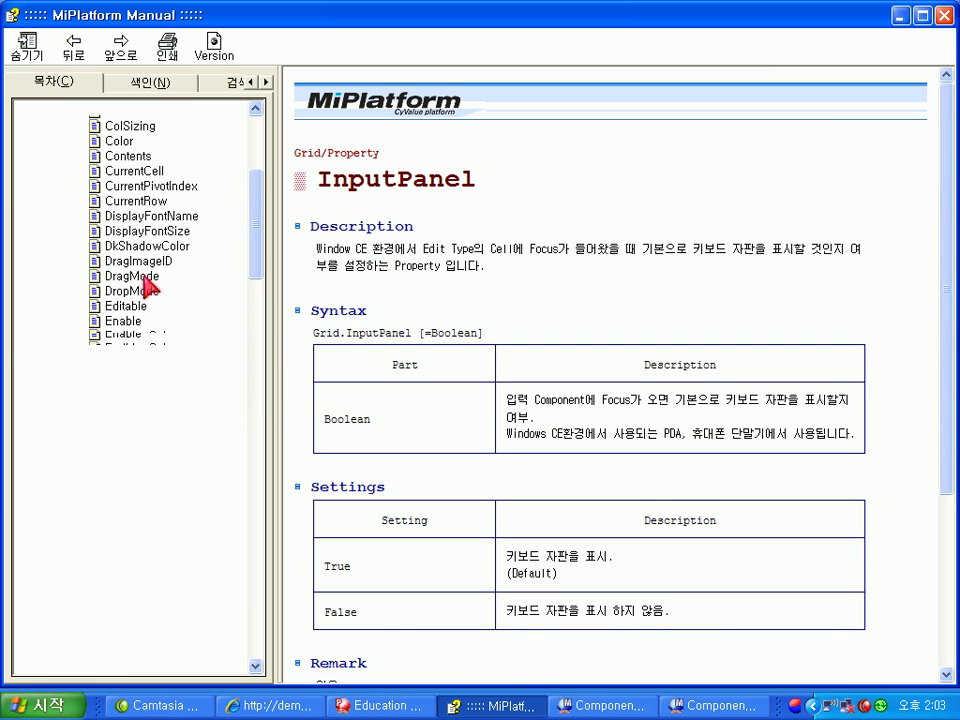
{"action": "key", "text": "Down"}
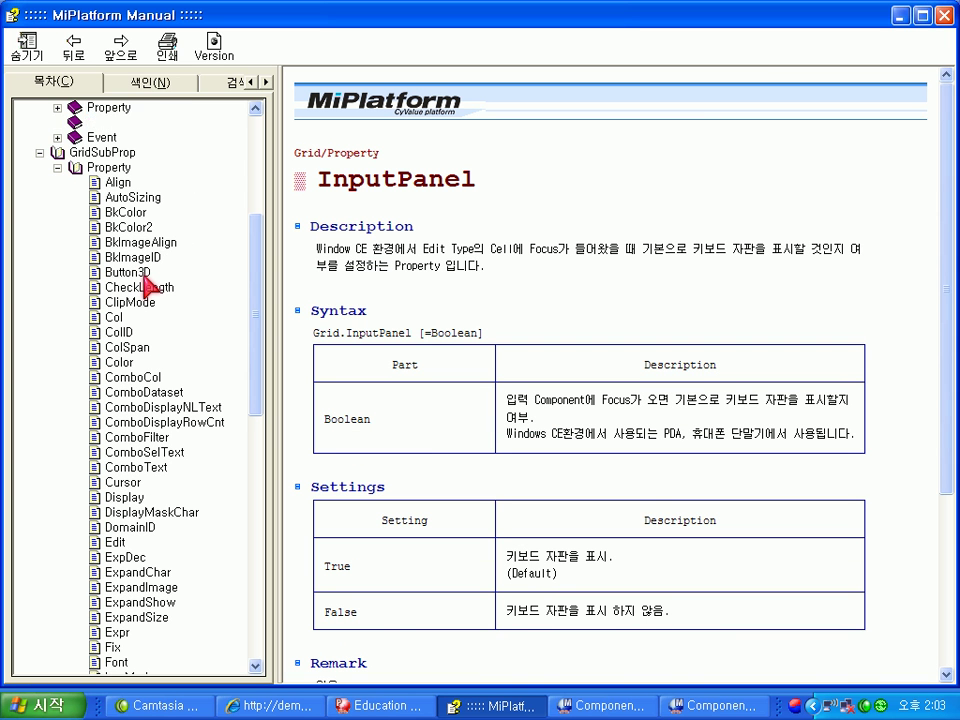
{"action": "key", "text": "Right"}
{"action": "key", "text": "s"}
{"action": "key", "text": "e"}
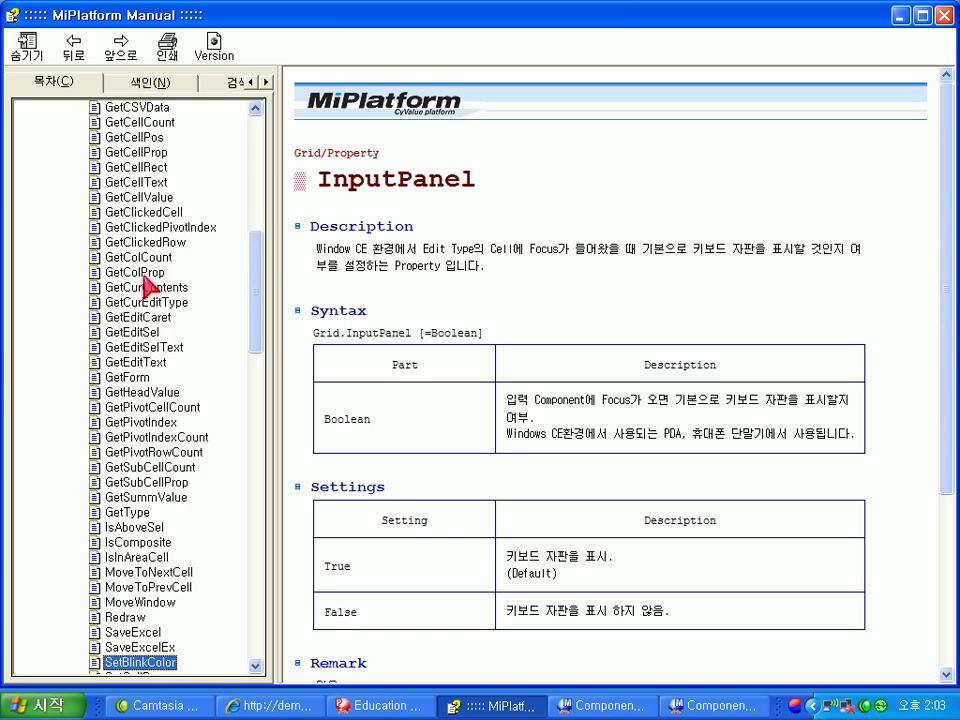
{"action": "key", "text": "Down"}
{"action": "scroll", "coordinate": [122, 287], "scroll_direction": "down", "scroll_amount": 5}
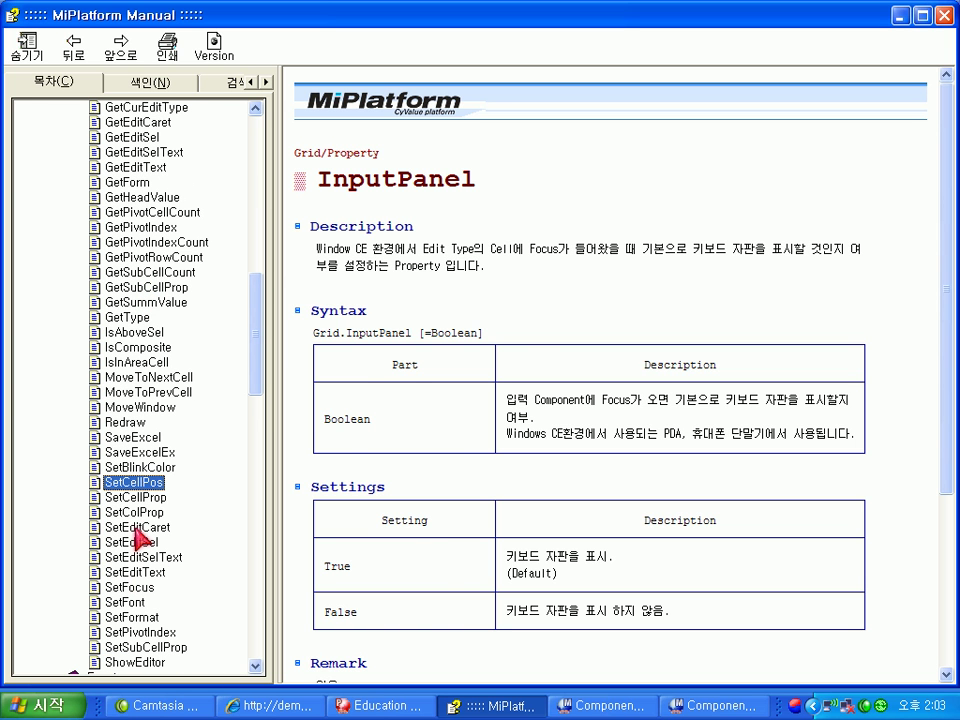
- Open the SetColProp method page and examine its example that sets a column's Width
{"action": "left_click", "coordinate": [143, 512]}
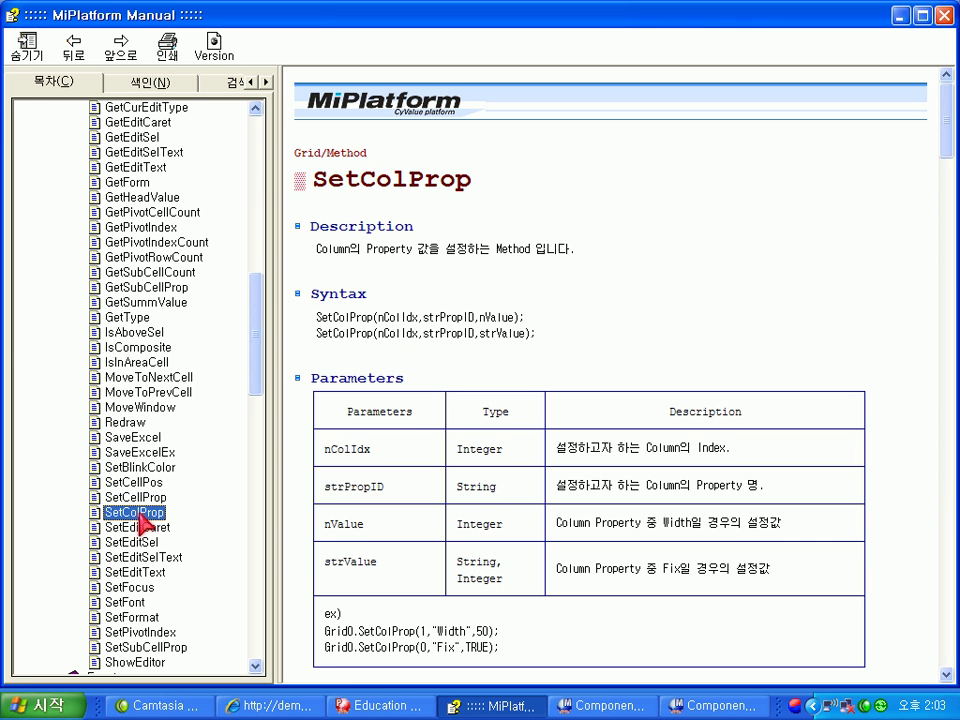
{"action": "scroll", "coordinate": [400, 550], "scroll_direction": "down", "scroll_amount": 3}
{"action": "left_click_drag", "start_coordinate": [500, 447], "coordinate": [322, 453]}
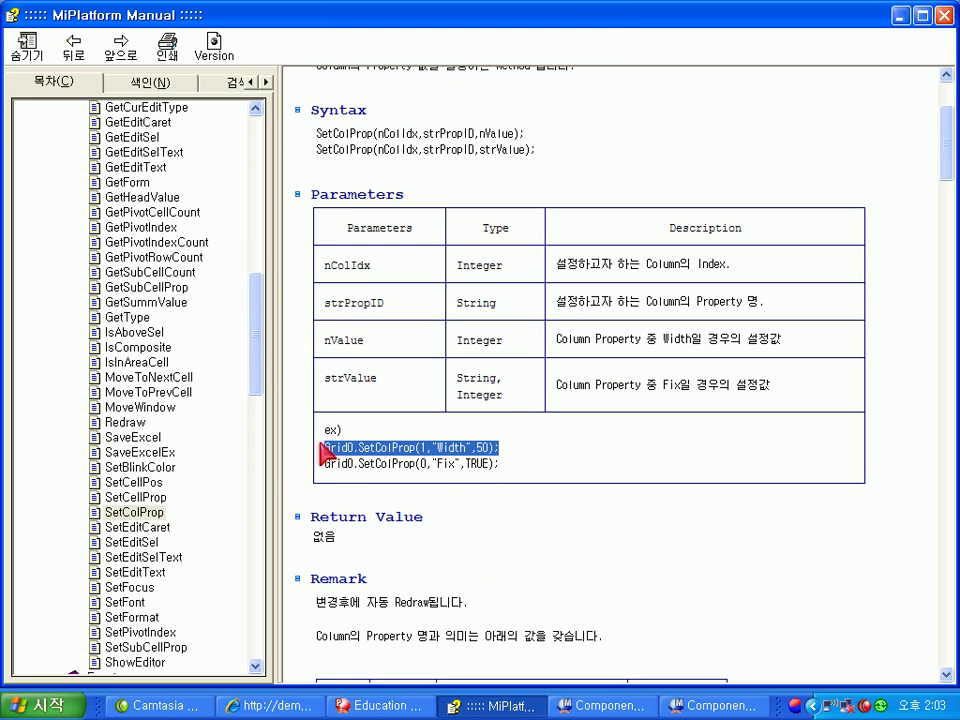
{"action": "double_click", "coordinate": [450, 447]}
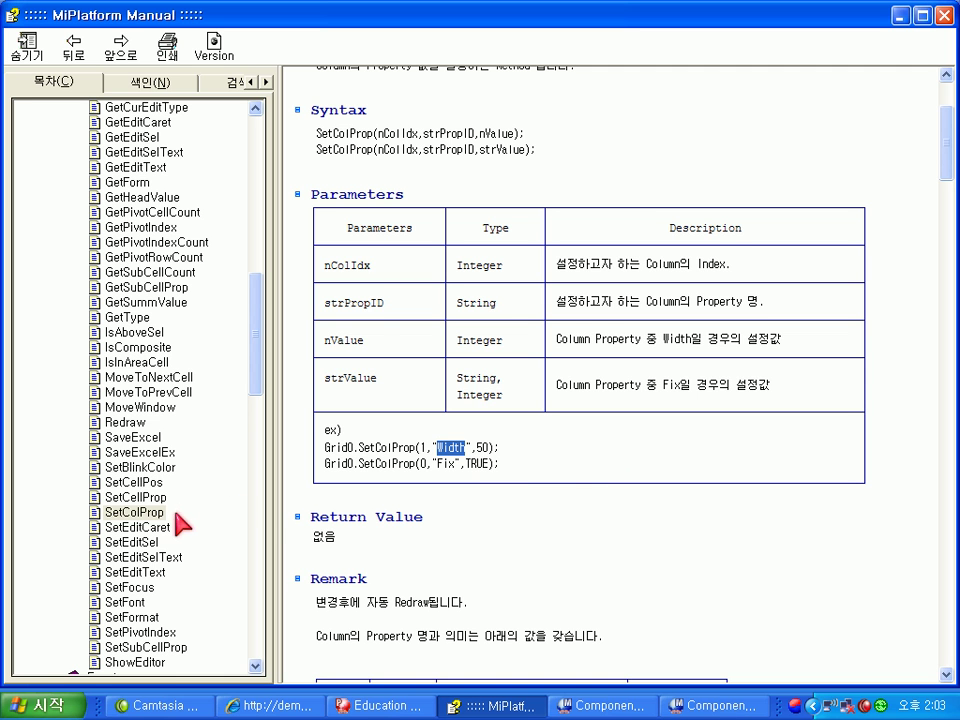
- Open the SetCellProp method page and examine its example that sets a head cell's Align to Center
{"action": "left_click", "coordinate": [160, 500]}
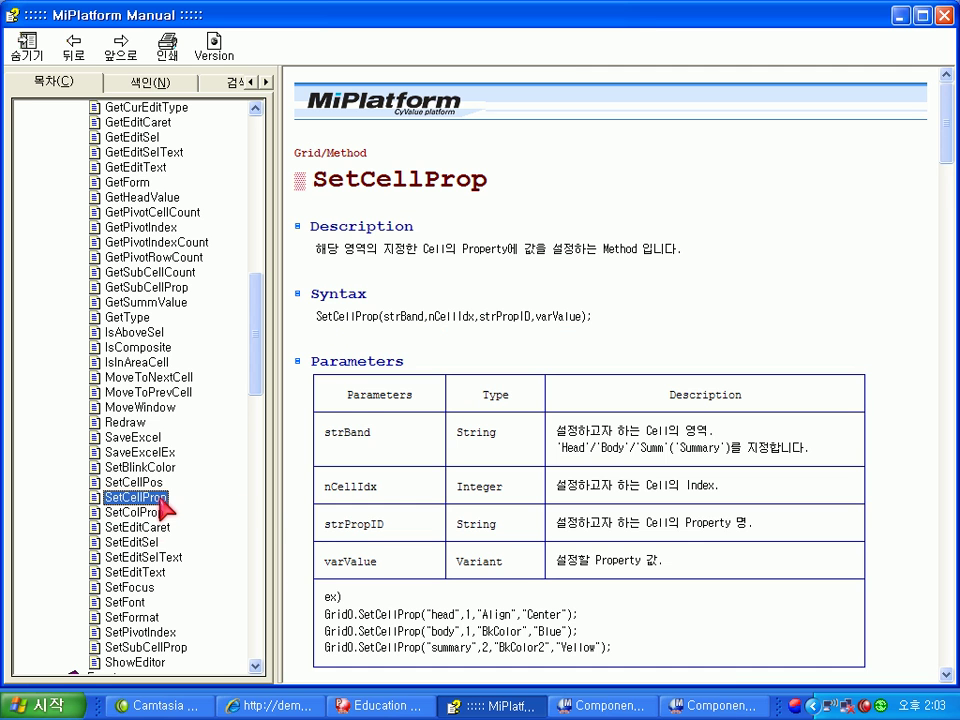
{"action": "scroll", "coordinate": [343, 485], "scroll_direction": "down", "scroll_amount": 3}
{"action": "left_click_drag", "start_coordinate": [432, 614], "coordinate": [510, 614]}
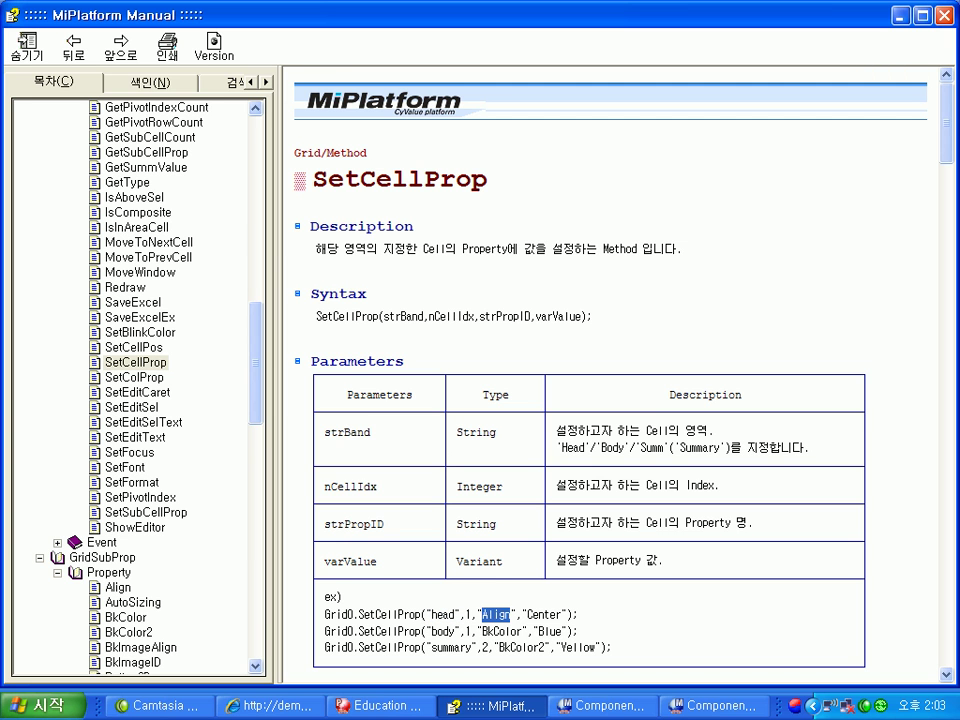
{"action": "double_click", "coordinate": [556, 613]}
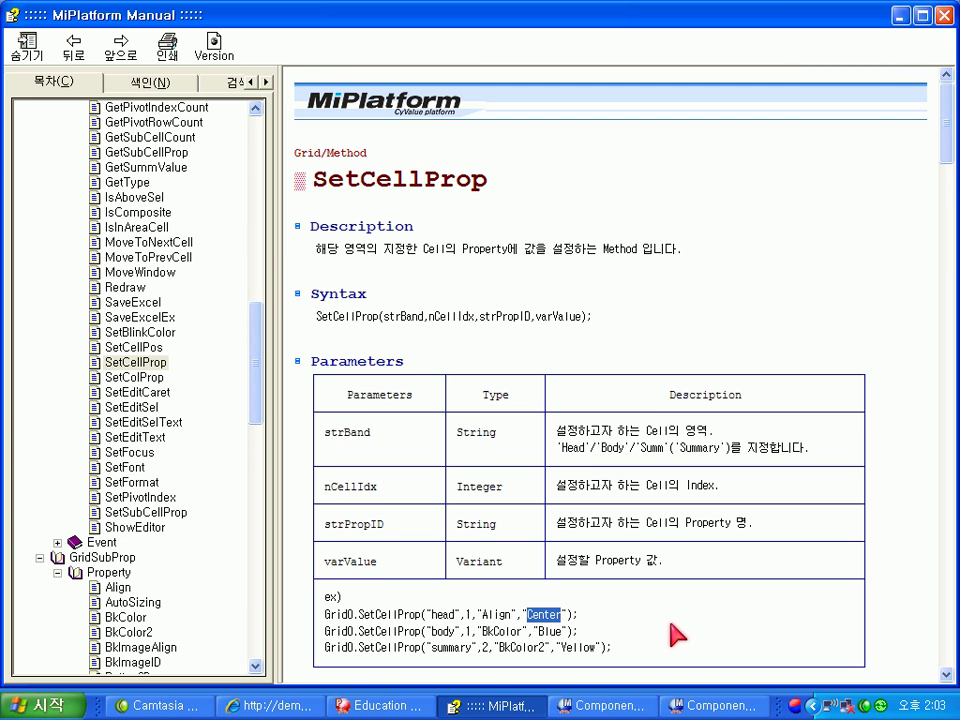
{"action": "scroll", "coordinate": [650, 580], "scroll_direction": "down", "scroll_amount": 5}
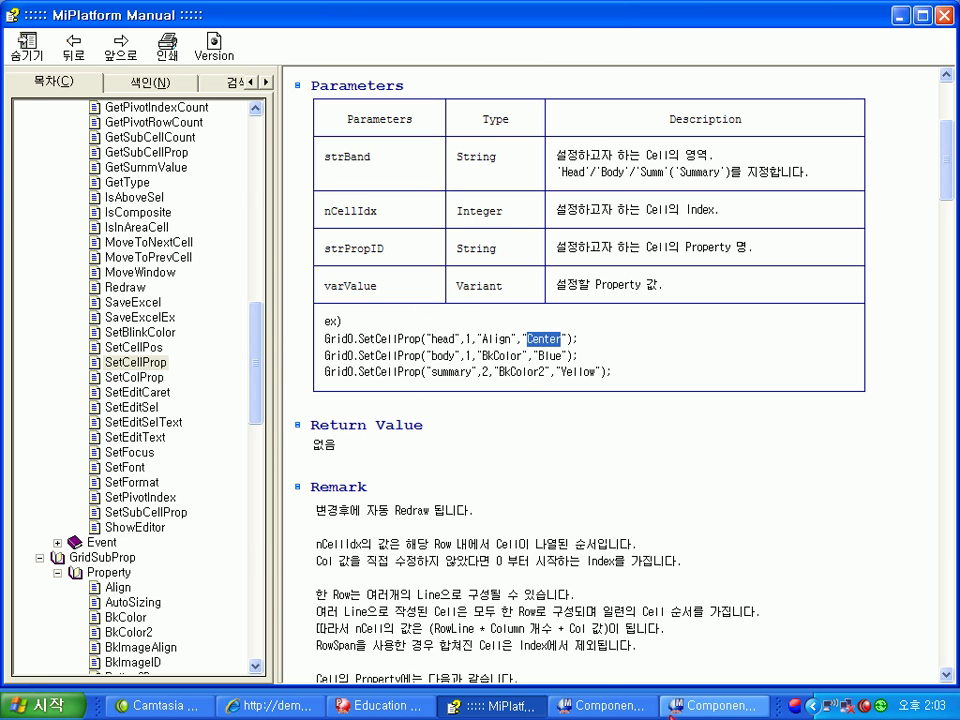
- Switch to comp_grid2 in PID and compare the Default and Format0 layouts in the Multi Format grid's contents editor
{"action": "left_click", "coordinate": [705, 706]}
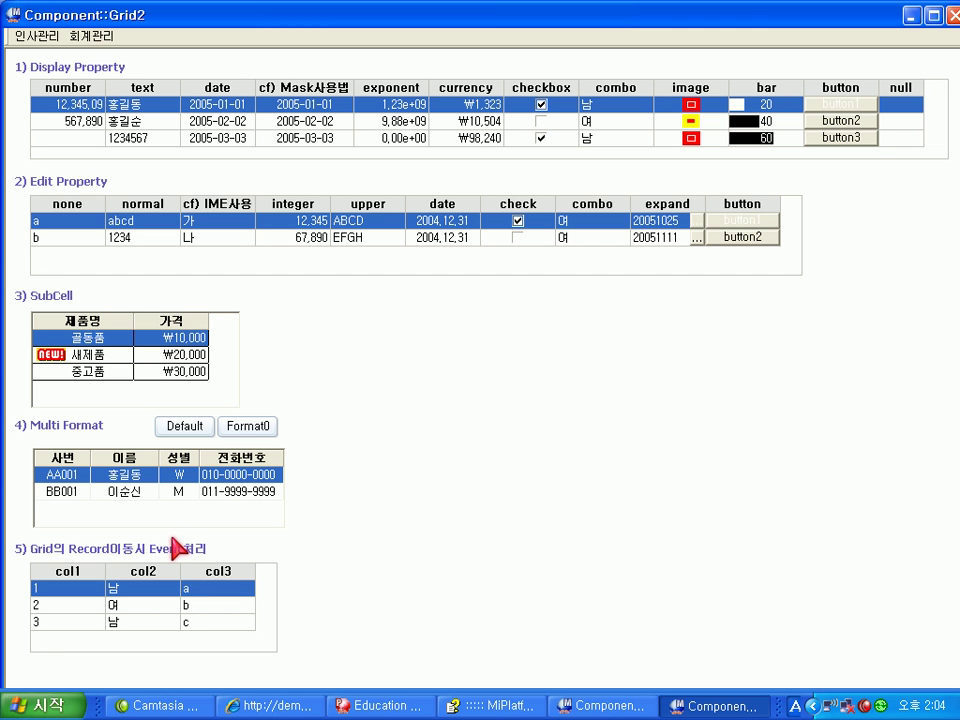
{"action": "left_click", "coordinate": [378, 706]}
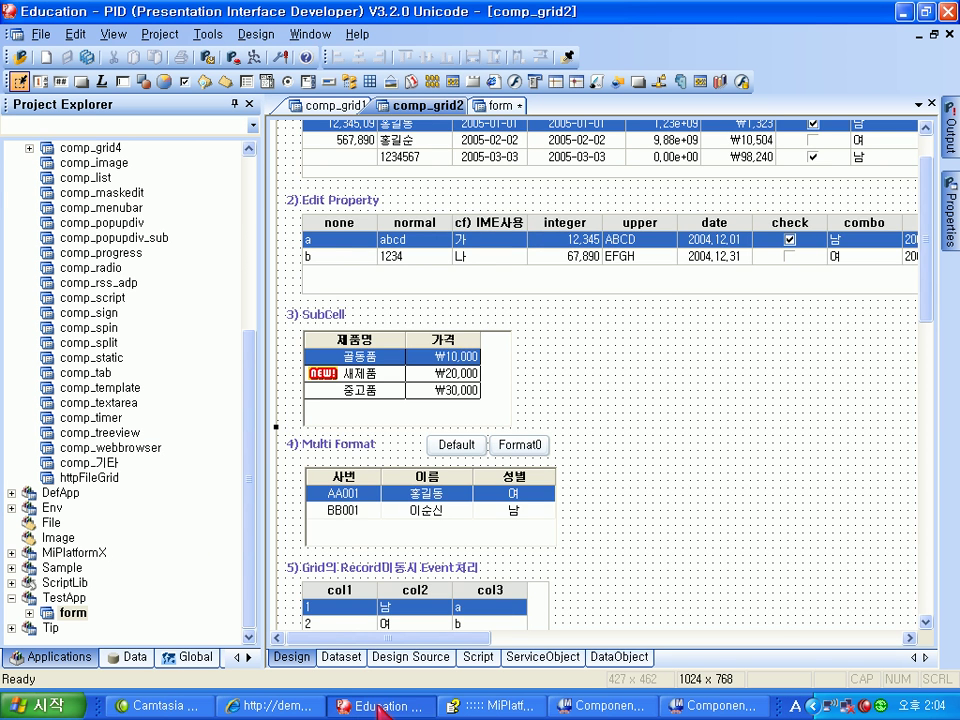
{"action": "double_click", "coordinate": [369, 525]}
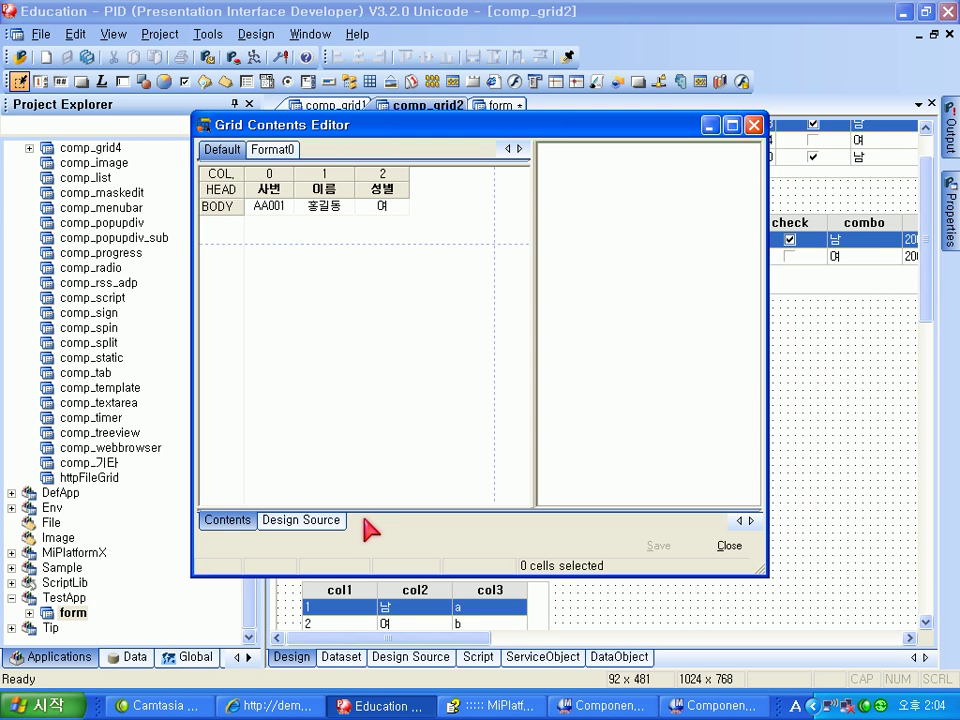
{"action": "left_click", "coordinate": [278, 149]}
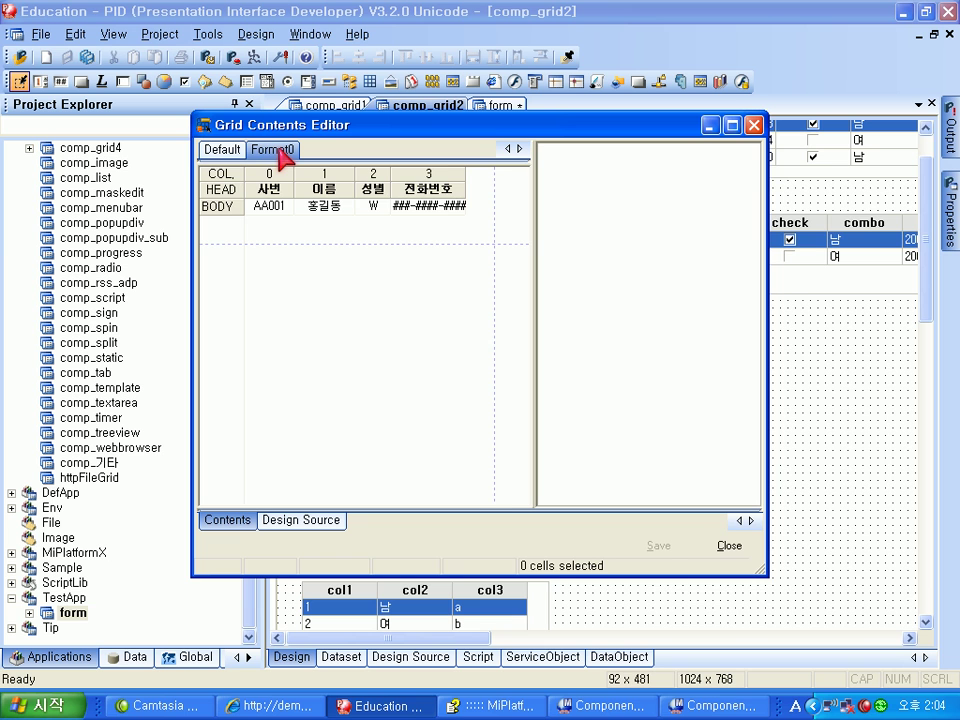
{"action": "left_click", "coordinate": [224, 150]}
{"action": "left_click", "coordinate": [268, 150]}
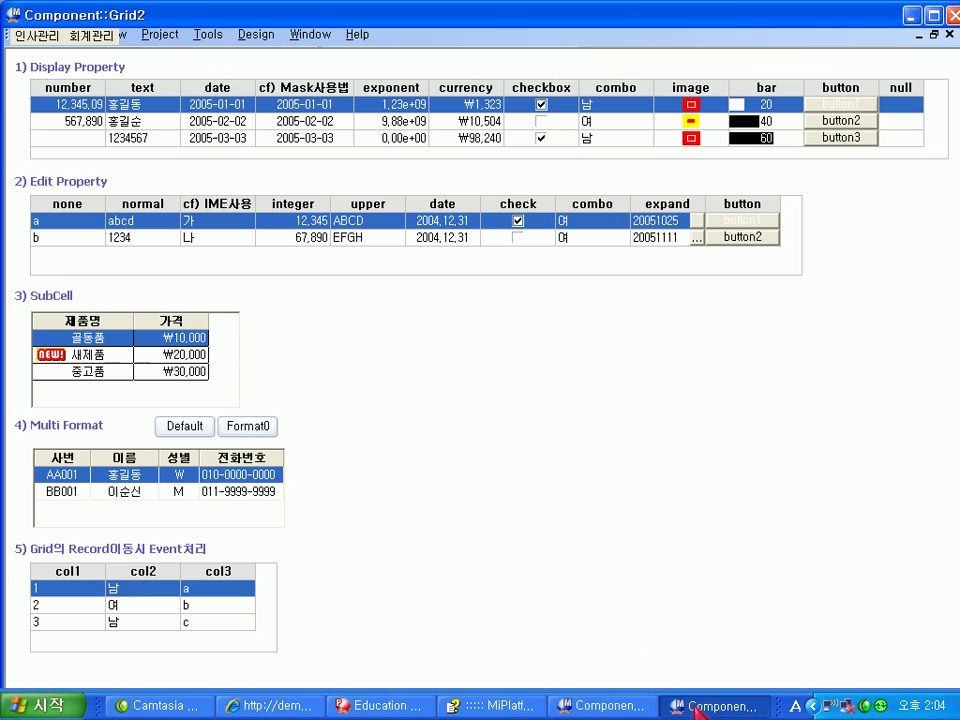
- In the running Component::Grid2 form, switch the Multi Format grid to Default and back to Format0
{"action": "left_click", "coordinate": [712, 705]}
{"action": "left_click", "coordinate": [180, 428]}
{"action": "left_click", "coordinate": [246, 426]}
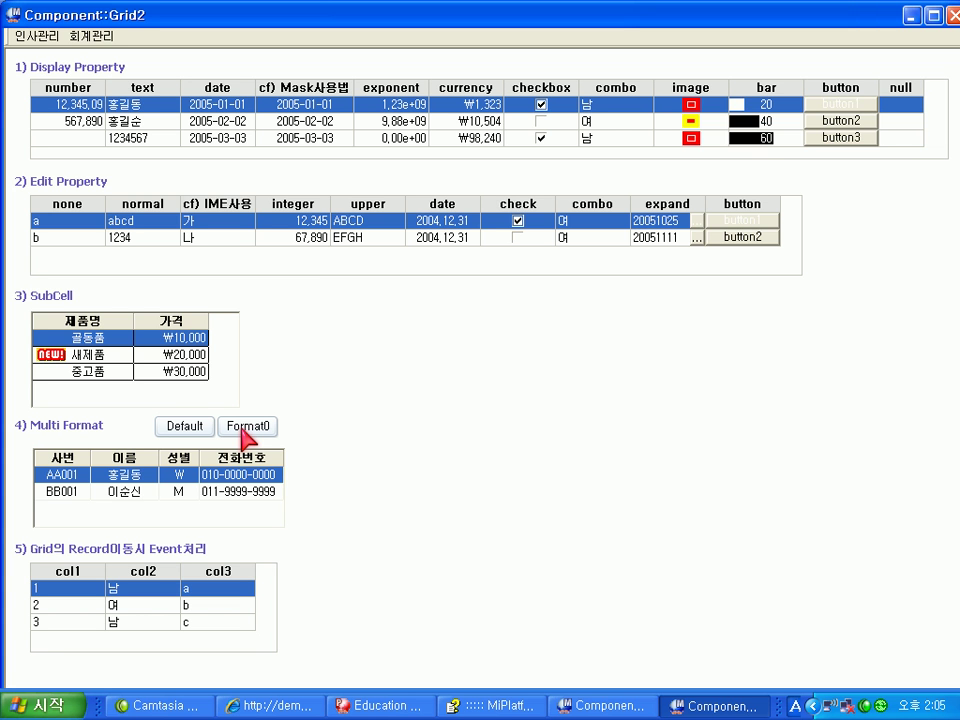
- Back in PID, examine the Default format's columns, head and body in the grid's design source, and close the contents editor
{"action": "left_click", "coordinate": [372, 705]}
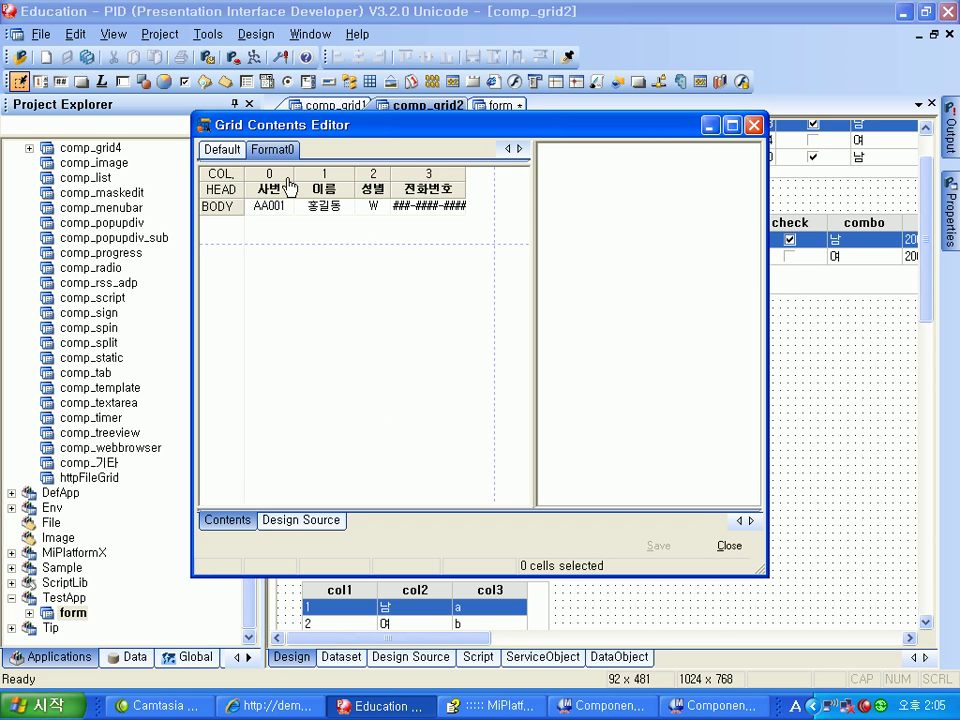
{"action": "left_click", "coordinate": [290, 521]}
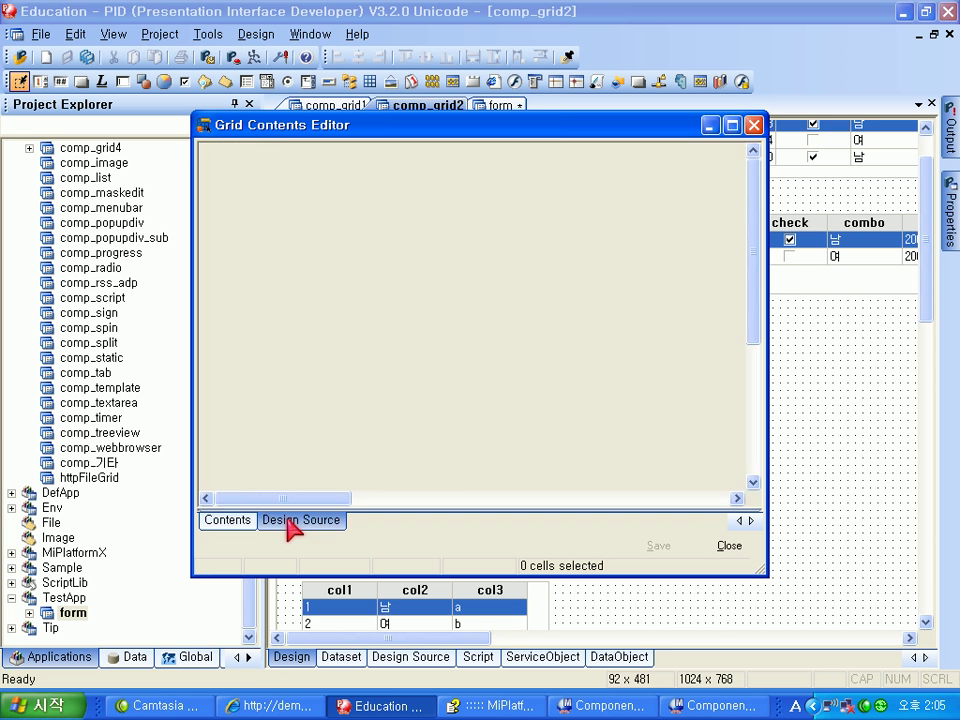
{"action": "left_click_drag", "start_coordinate": [315, 180], "coordinate": [422, 391]}
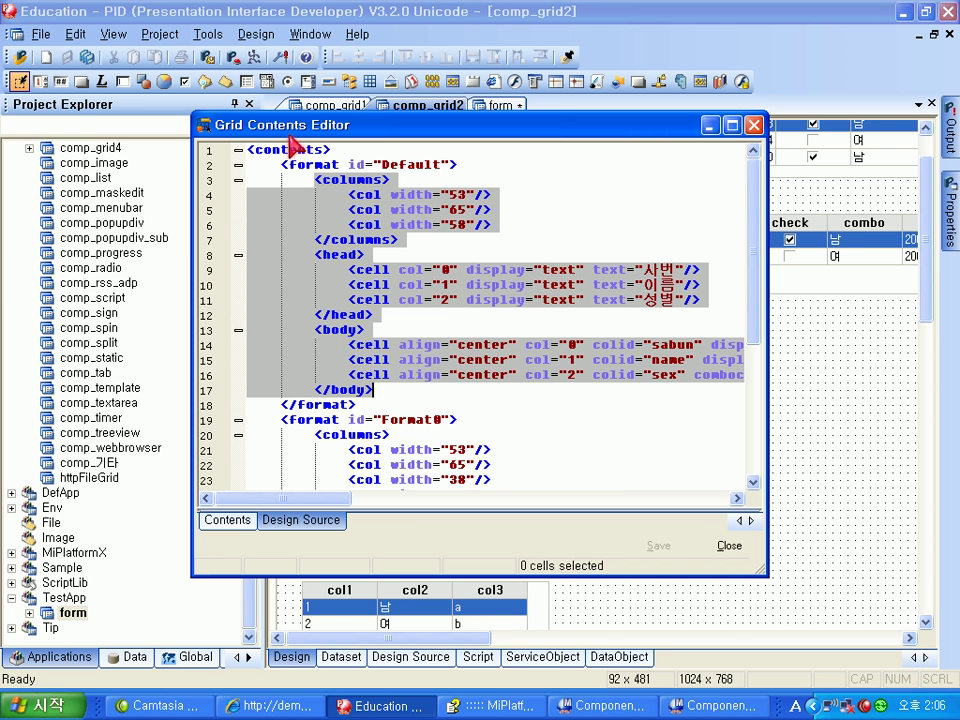
{"action": "left_click", "coordinate": [731, 545]}
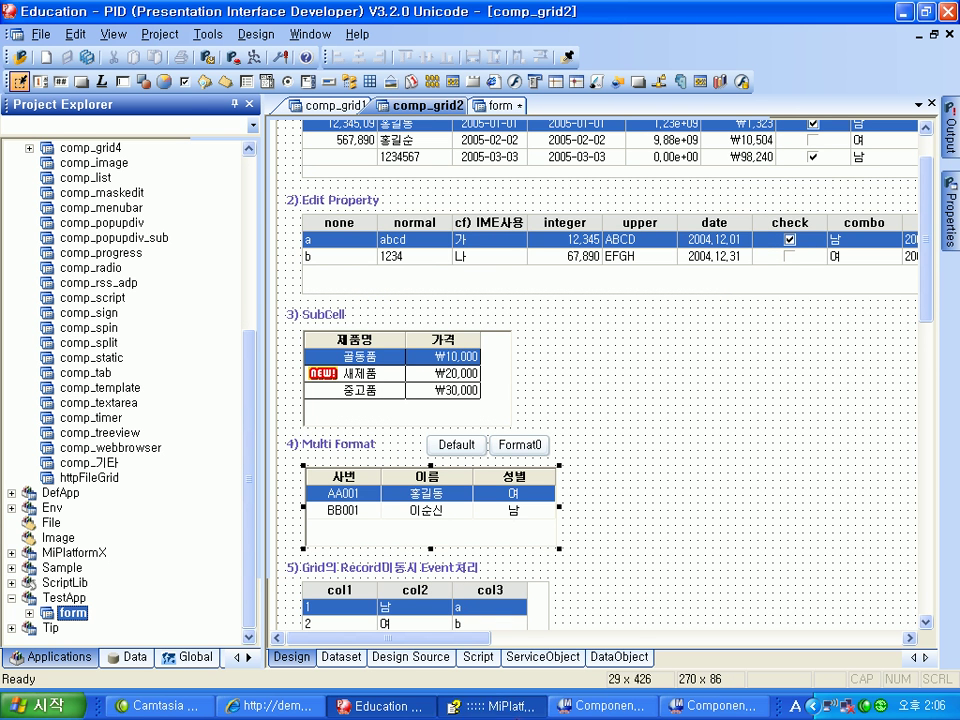
- Reopen the Multi Format grid's contents editor, review the Default format's source block once more, and close the editor
{"action": "key", "text": "alt+Tab"}
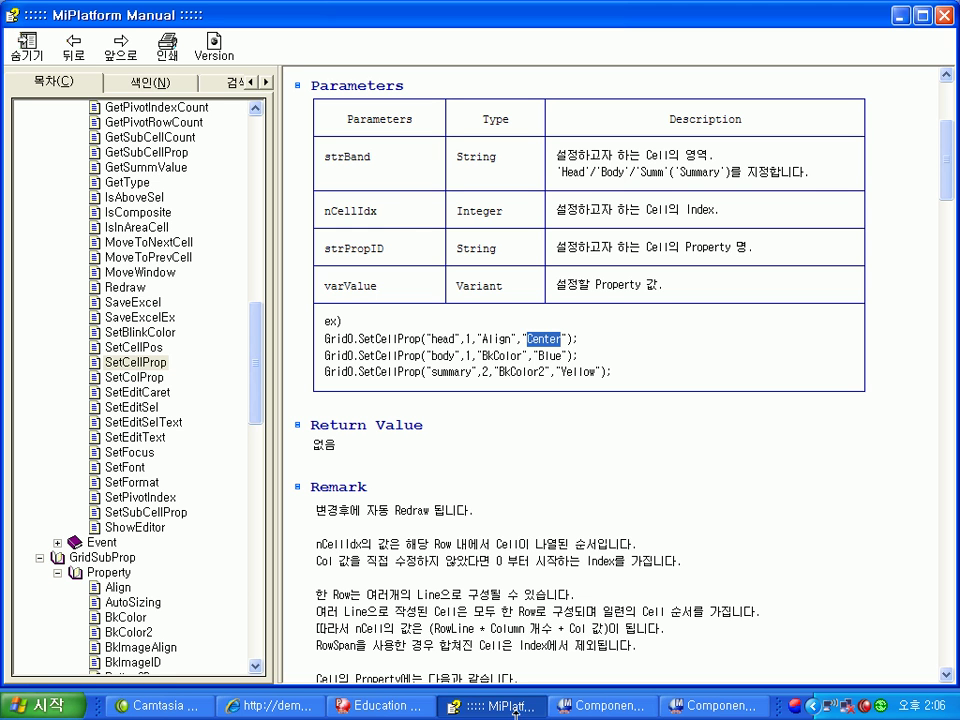
{"action": "left_click", "coordinate": [380, 705]}
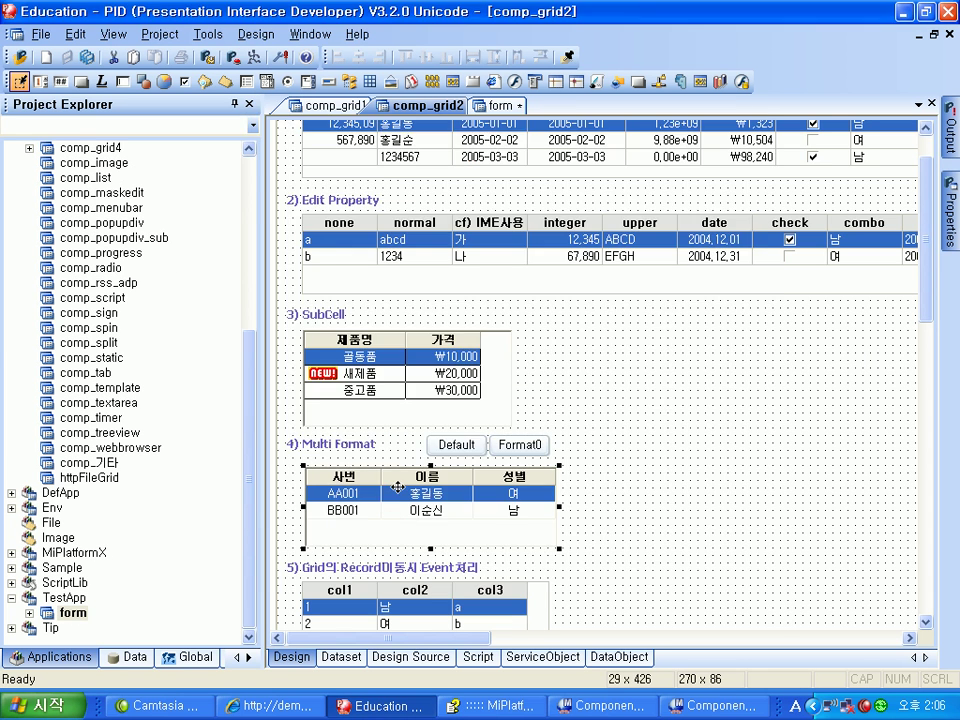
{"action": "double_click", "coordinate": [400, 490]}
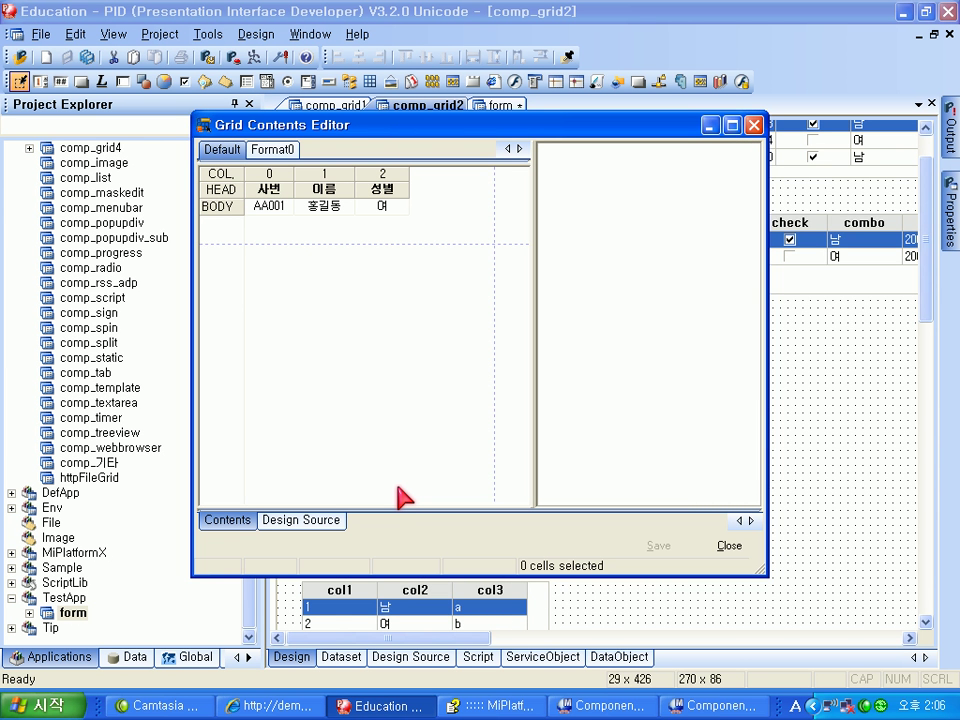
{"action": "left_click", "coordinate": [340, 521]}
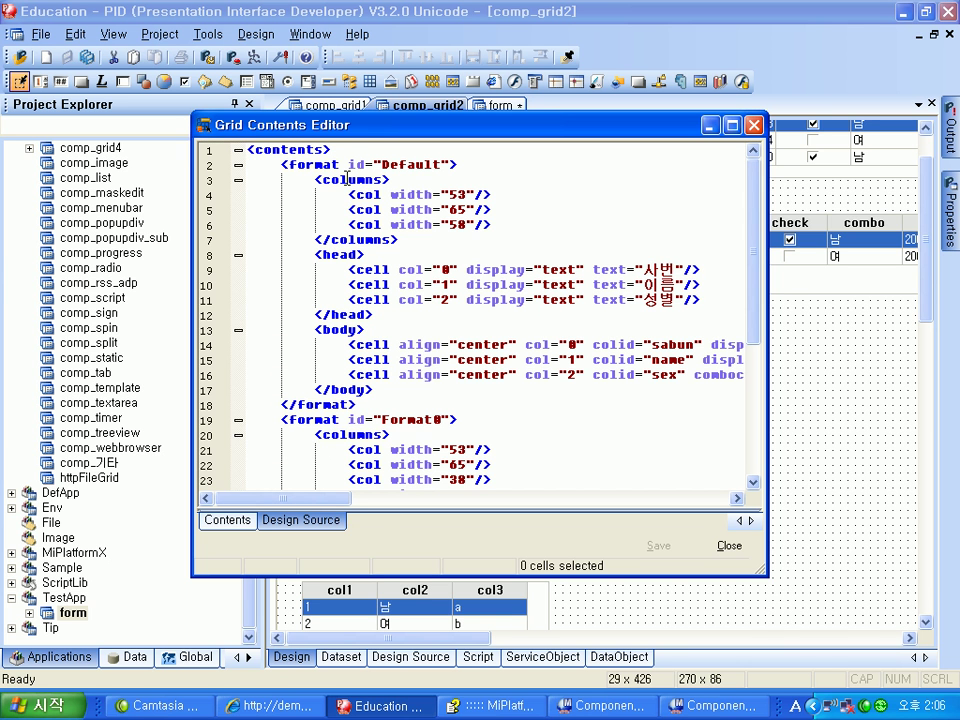
{"action": "left_click_drag", "start_coordinate": [321, 184], "coordinate": [425, 388]}
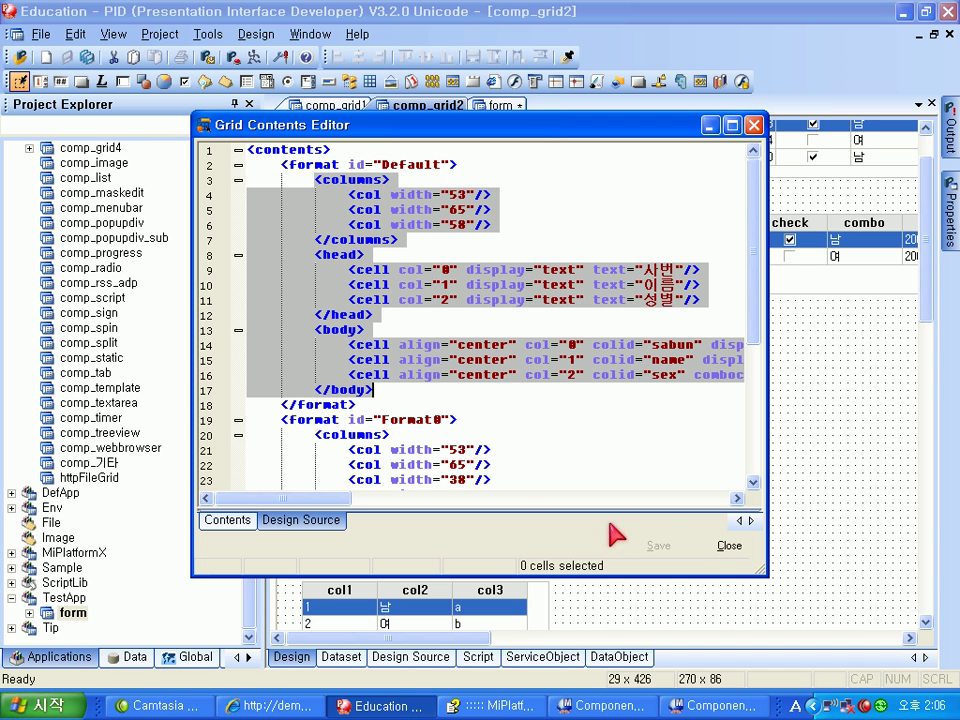
{"action": "left_click", "coordinate": [727, 546]}
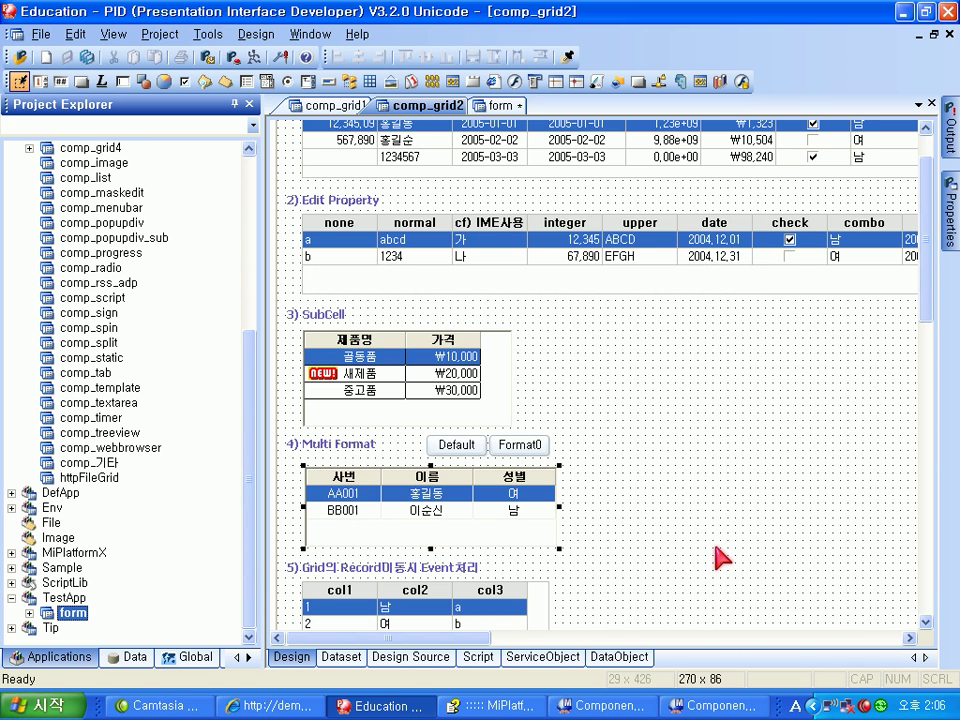